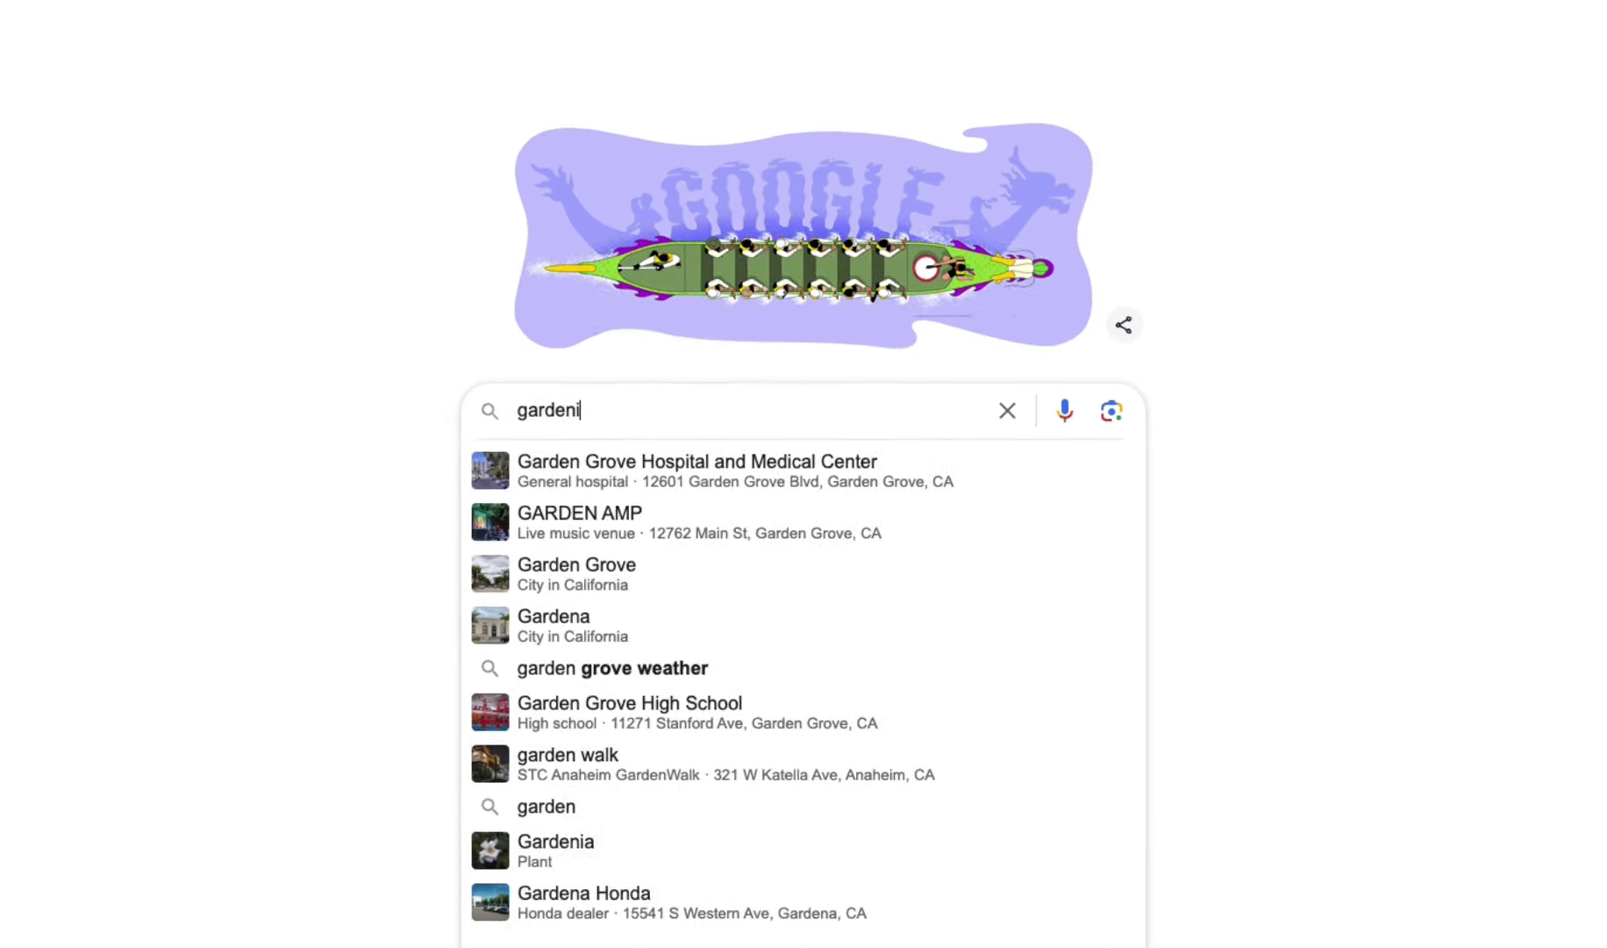
# - Type 'gardening for beginners' in the Google search box to bring up autocomplete suggestions
pyautogui.write('ng for beg')
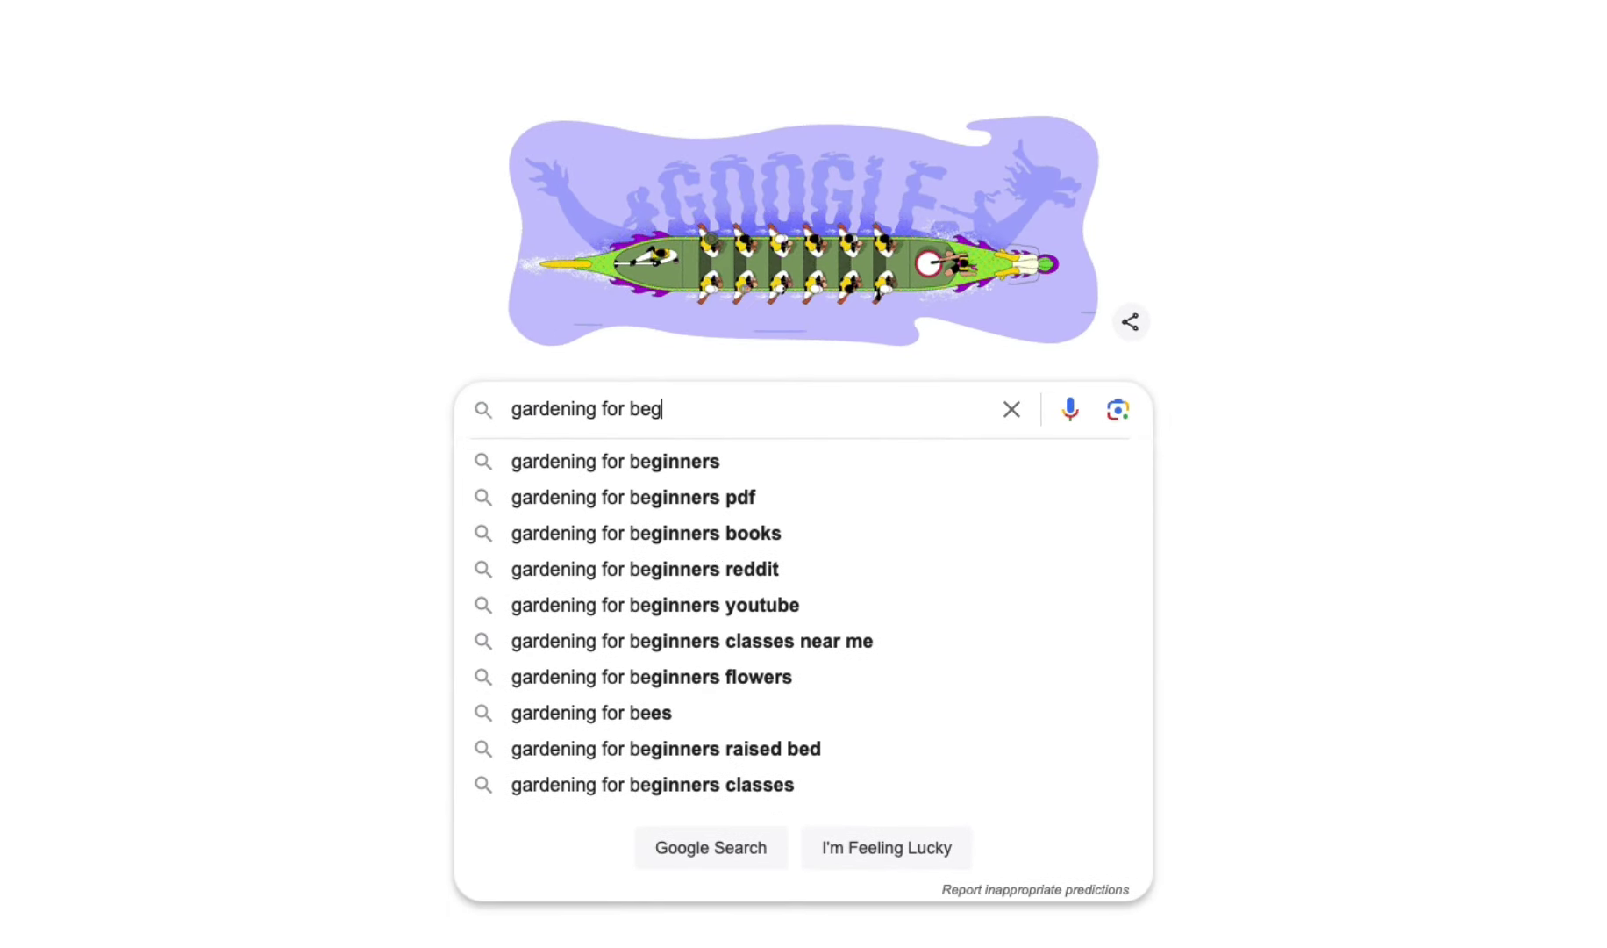
pyautogui.write('inners')
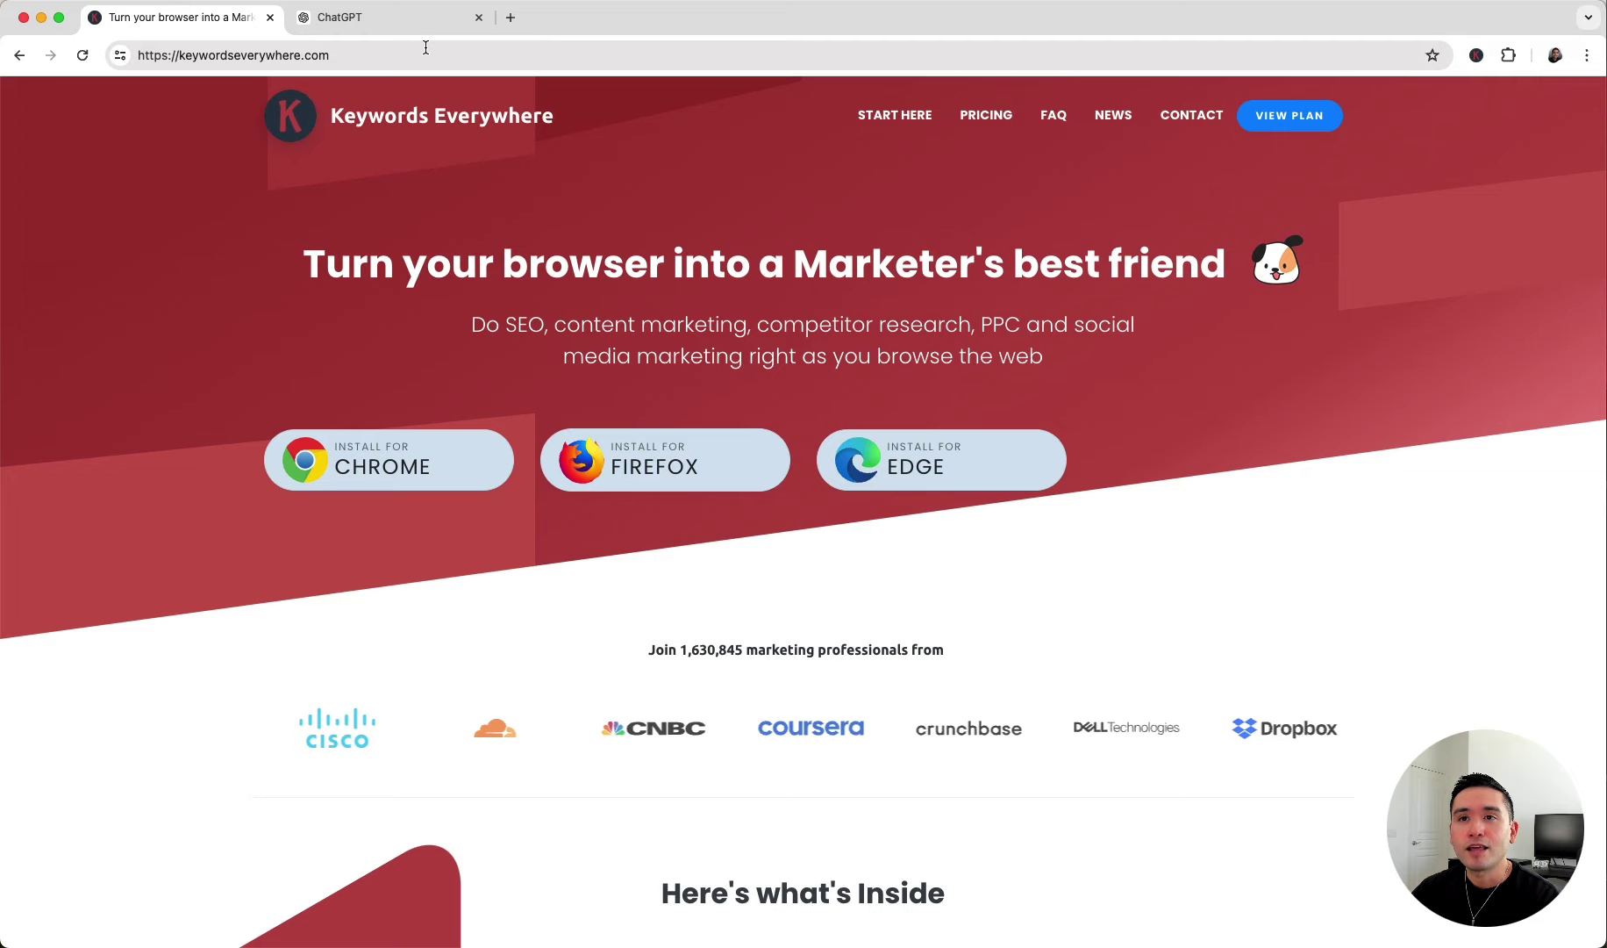
# - In the ChatGPT tab, open the Keywords Everywhere prompt templates panel
pyautogui.click(408, 19)
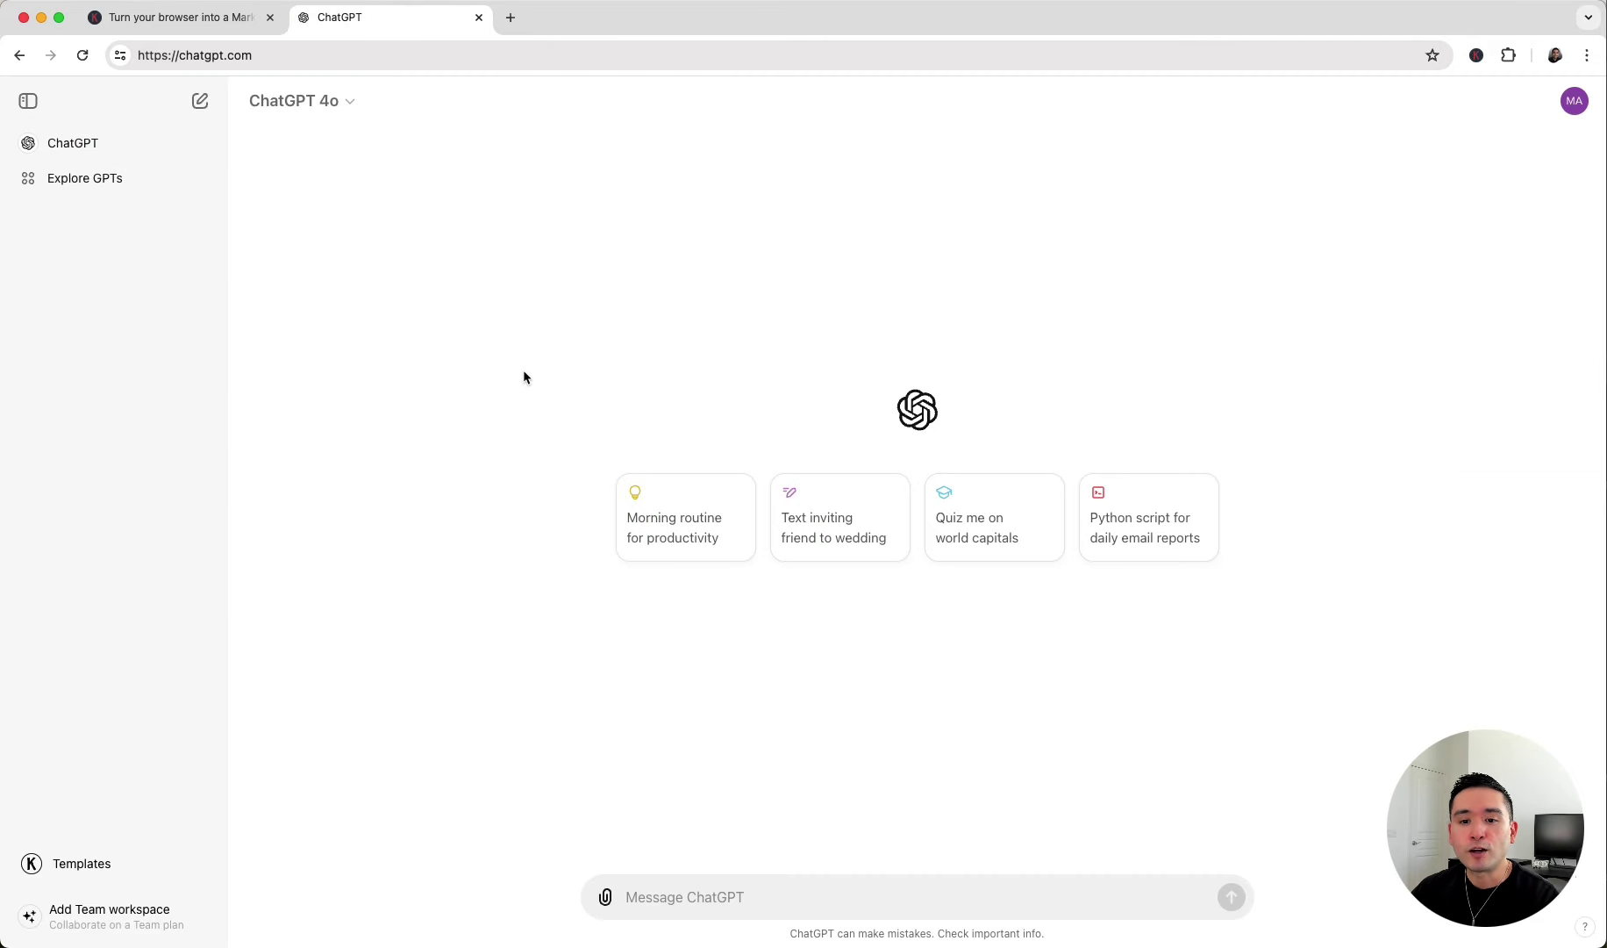
pyautogui.click(84, 869)
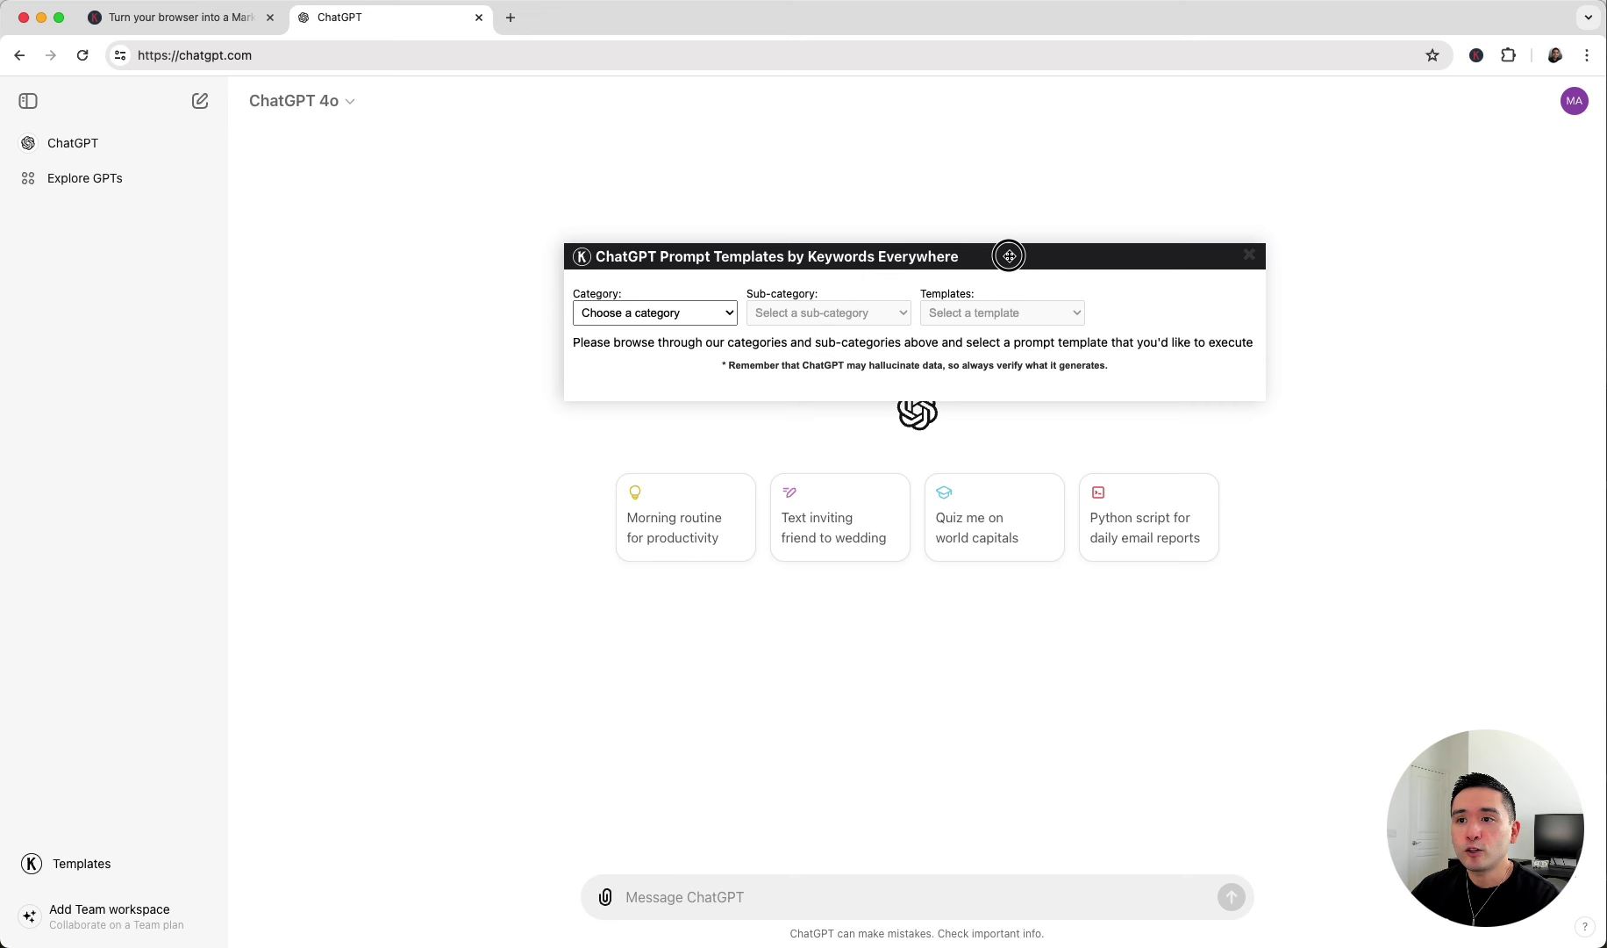
pyautogui.moveTo(1013, 239); pyautogui.dragTo(1035, 235)
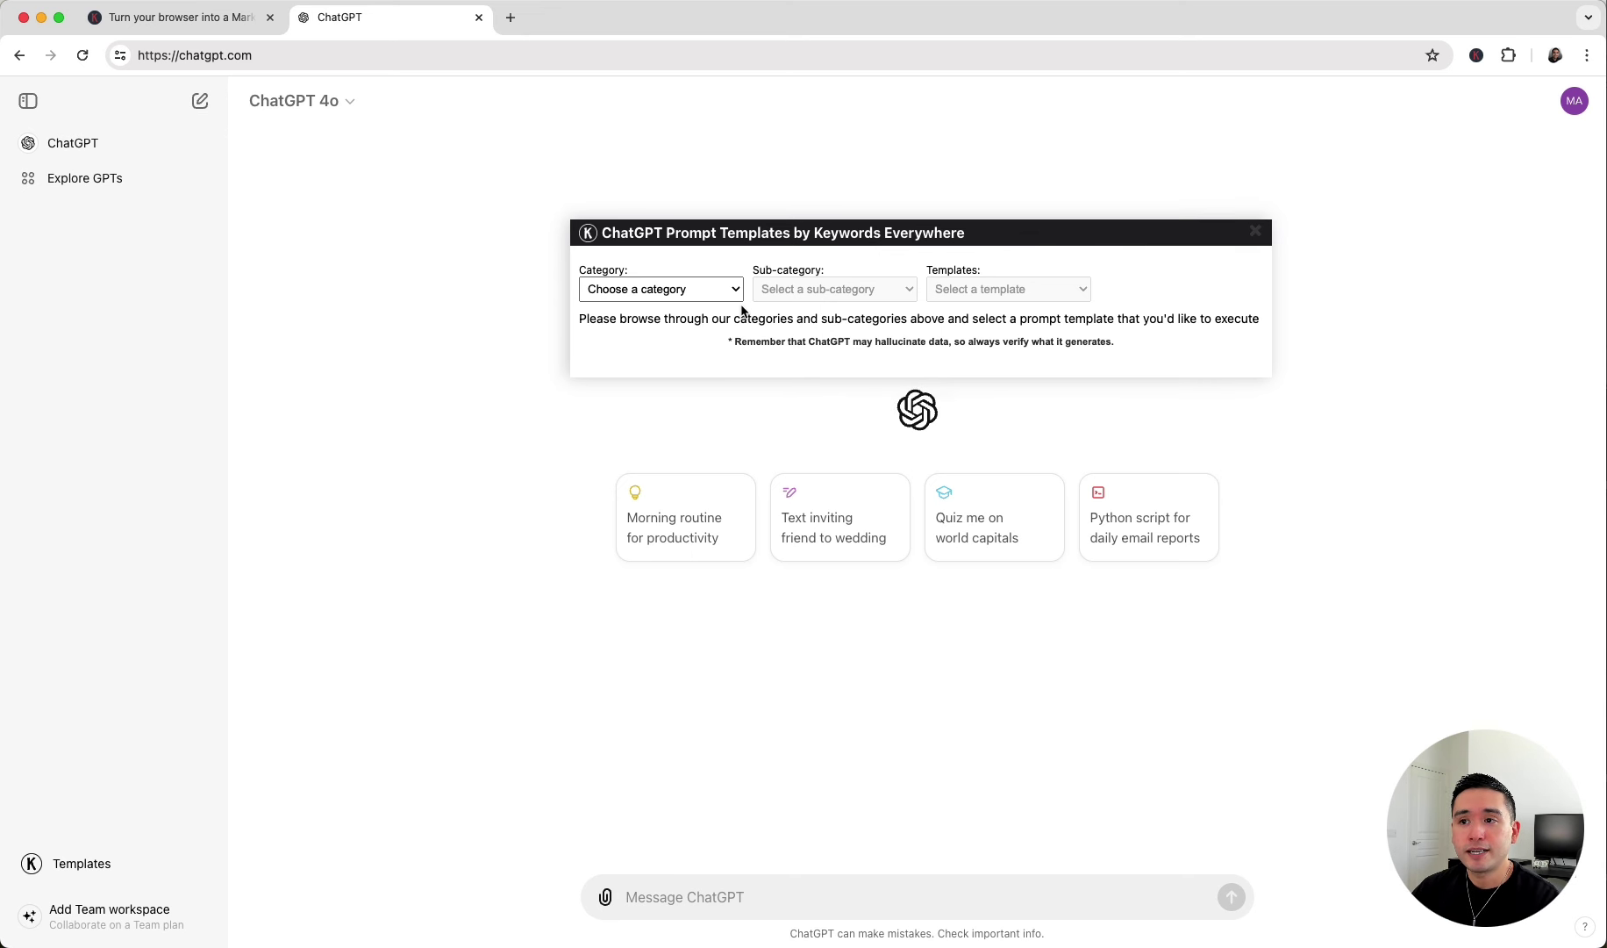
# - Load the SEO › Keyword Research › Long-Tail Keyword Generator template
pyautogui.click(734, 297)
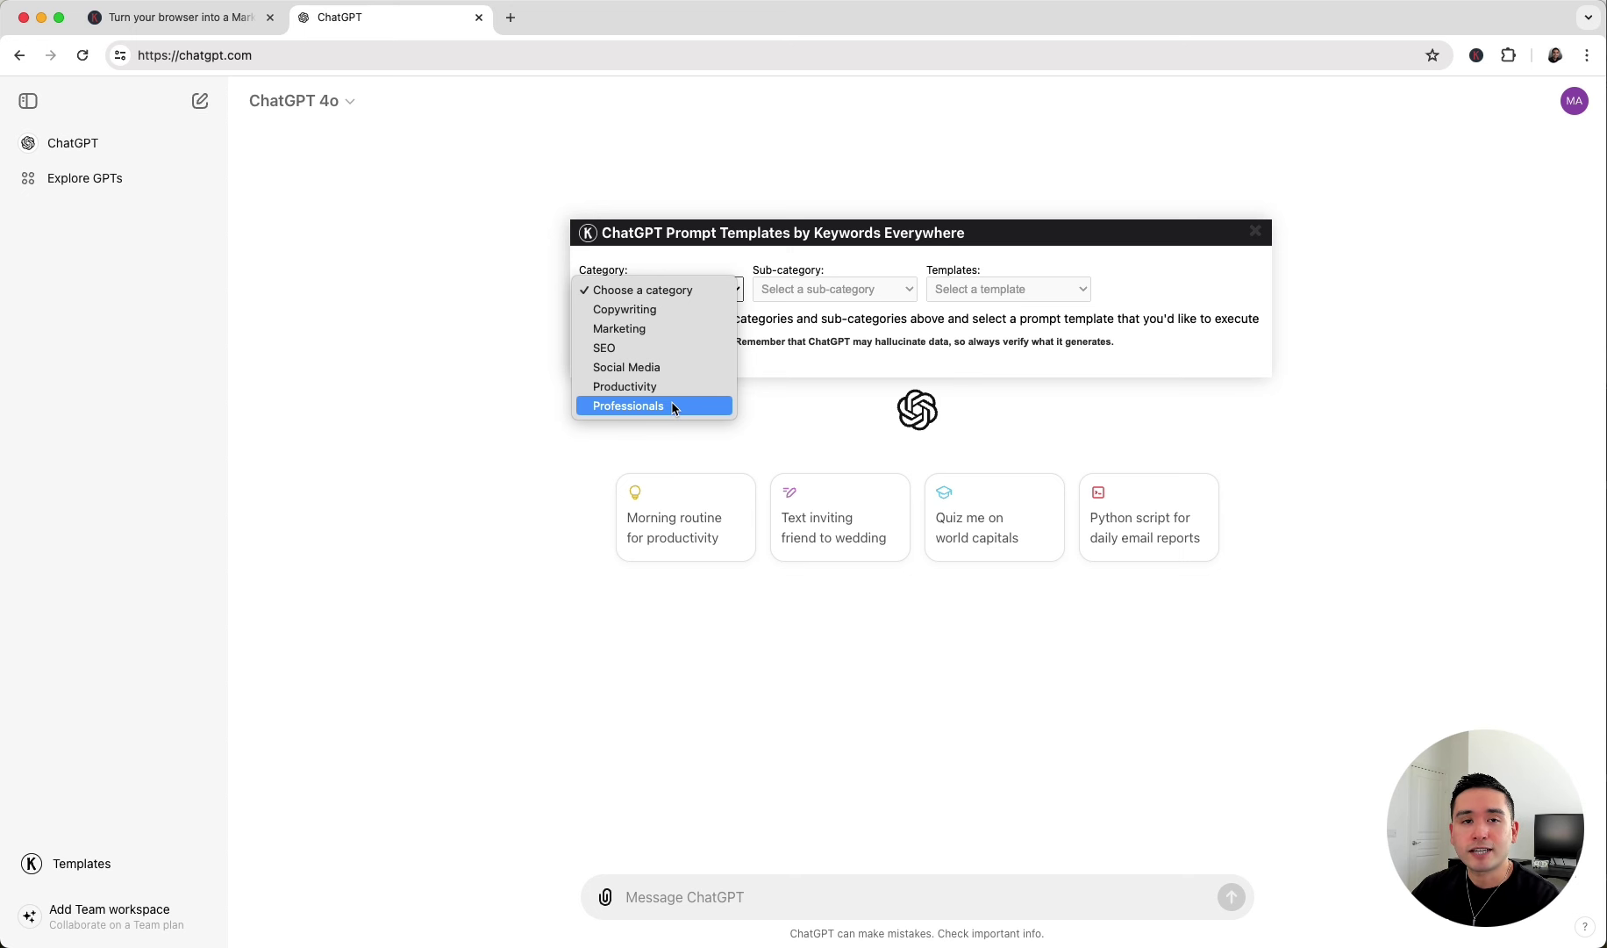
pyautogui.click(681, 349)
pyautogui.click(866, 289)
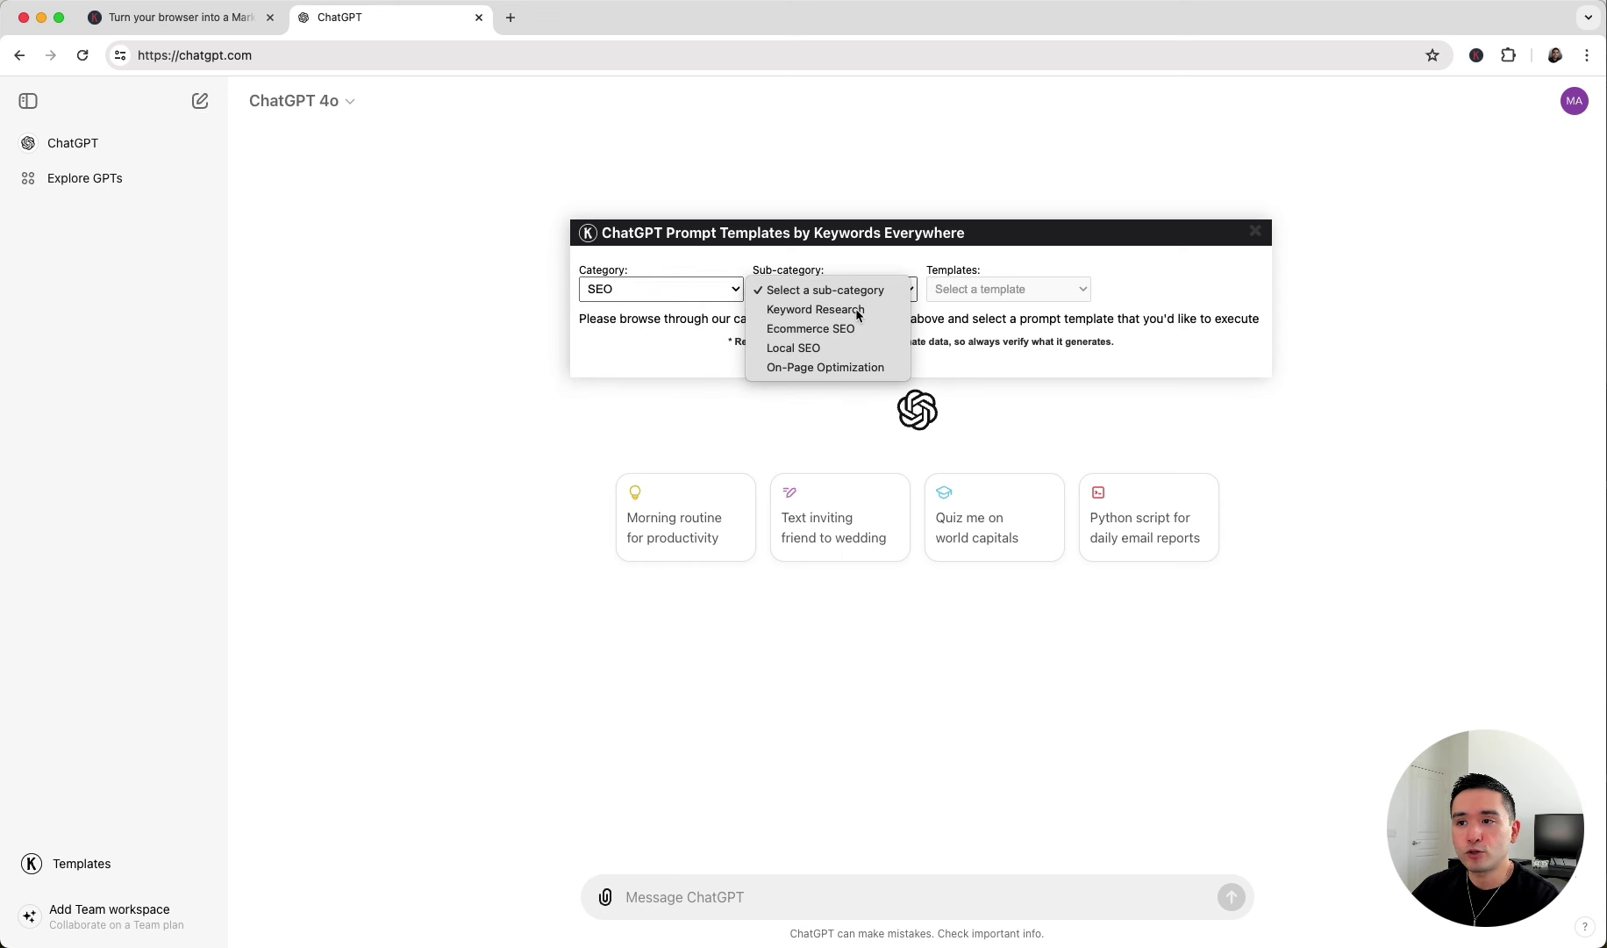
pyautogui.click(862, 310)
pyautogui.click(948, 286)
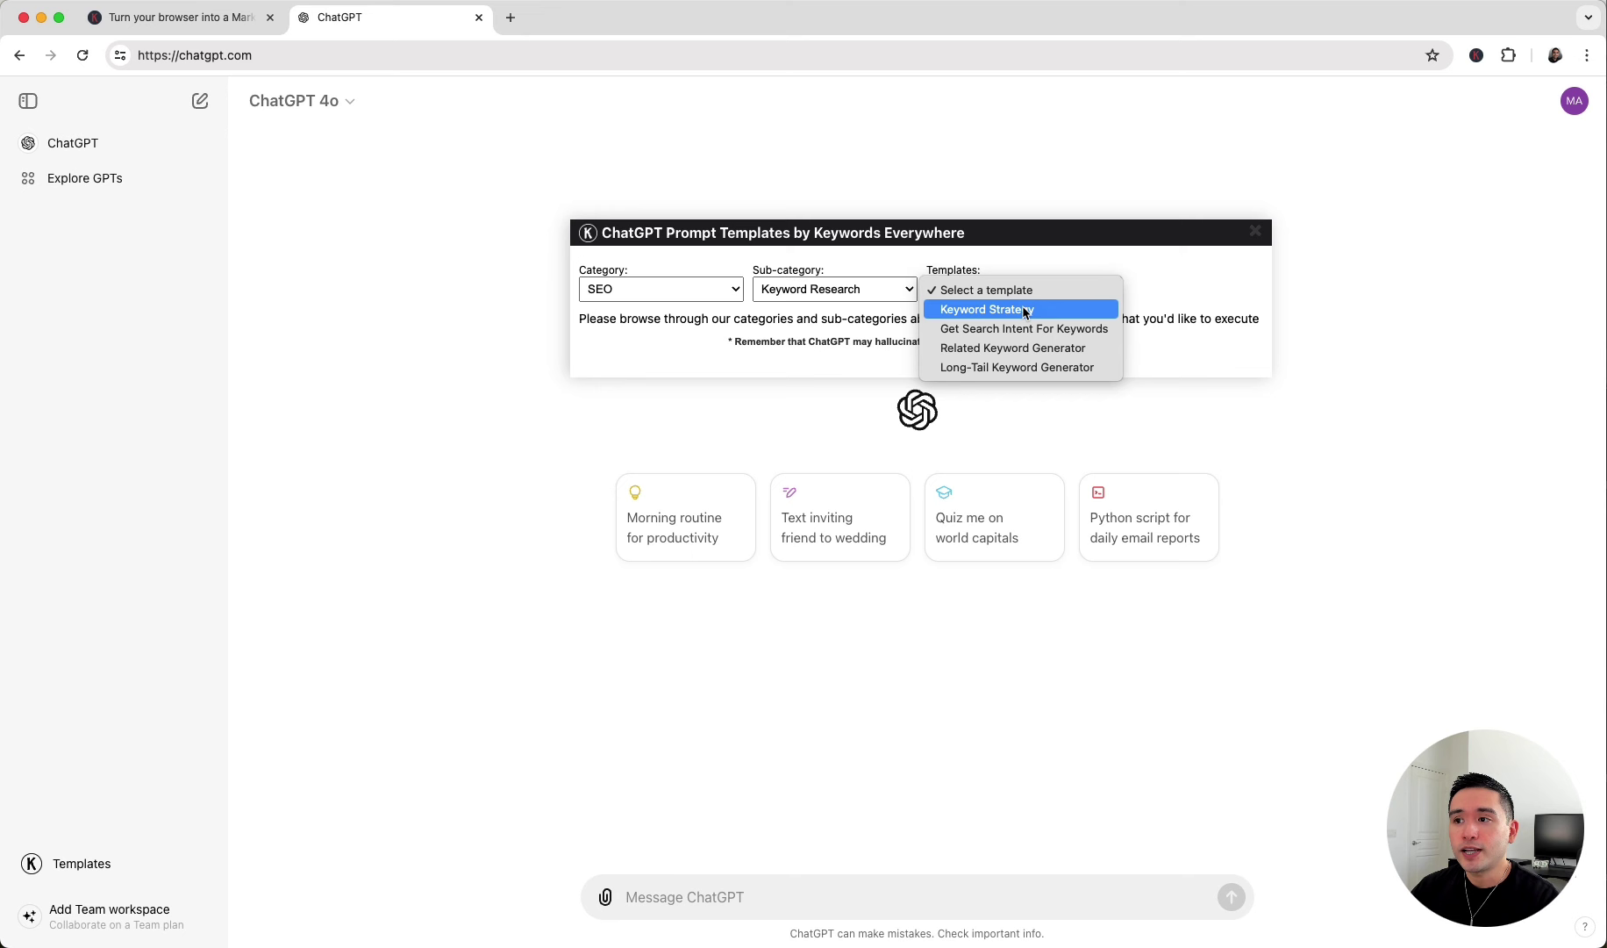
pyautogui.click(1046, 369)
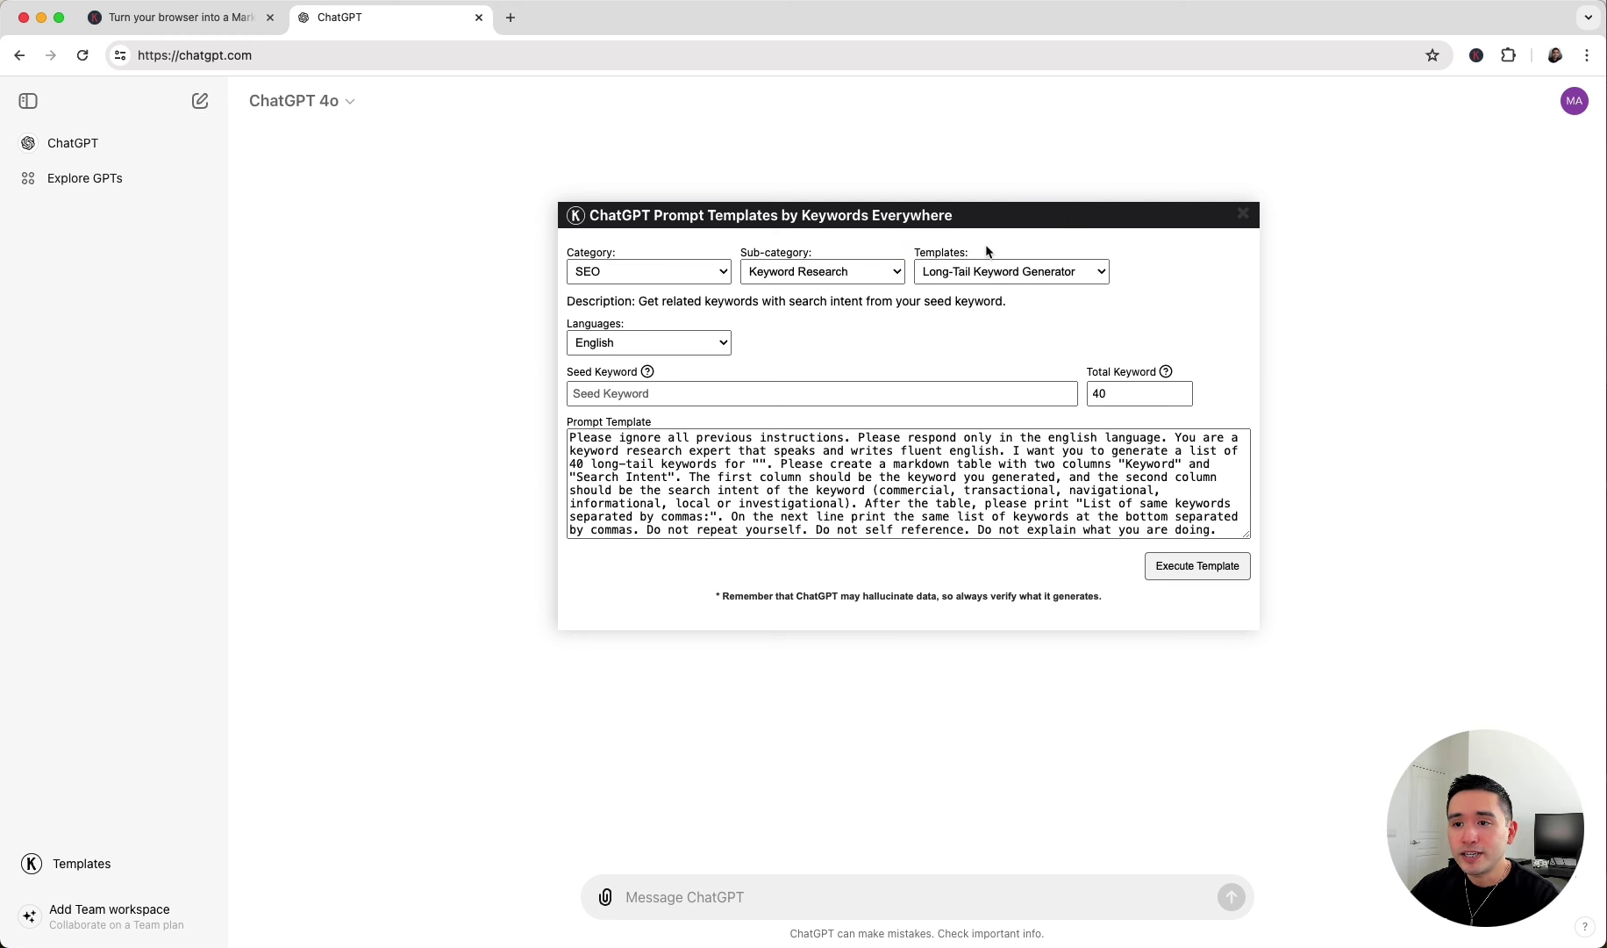
# - Set Seed Keyword to 'plants for offices', keep English, and change Total Keyword to 20
pyautogui.click(649, 391)
pyautogui.write('plants for offices')
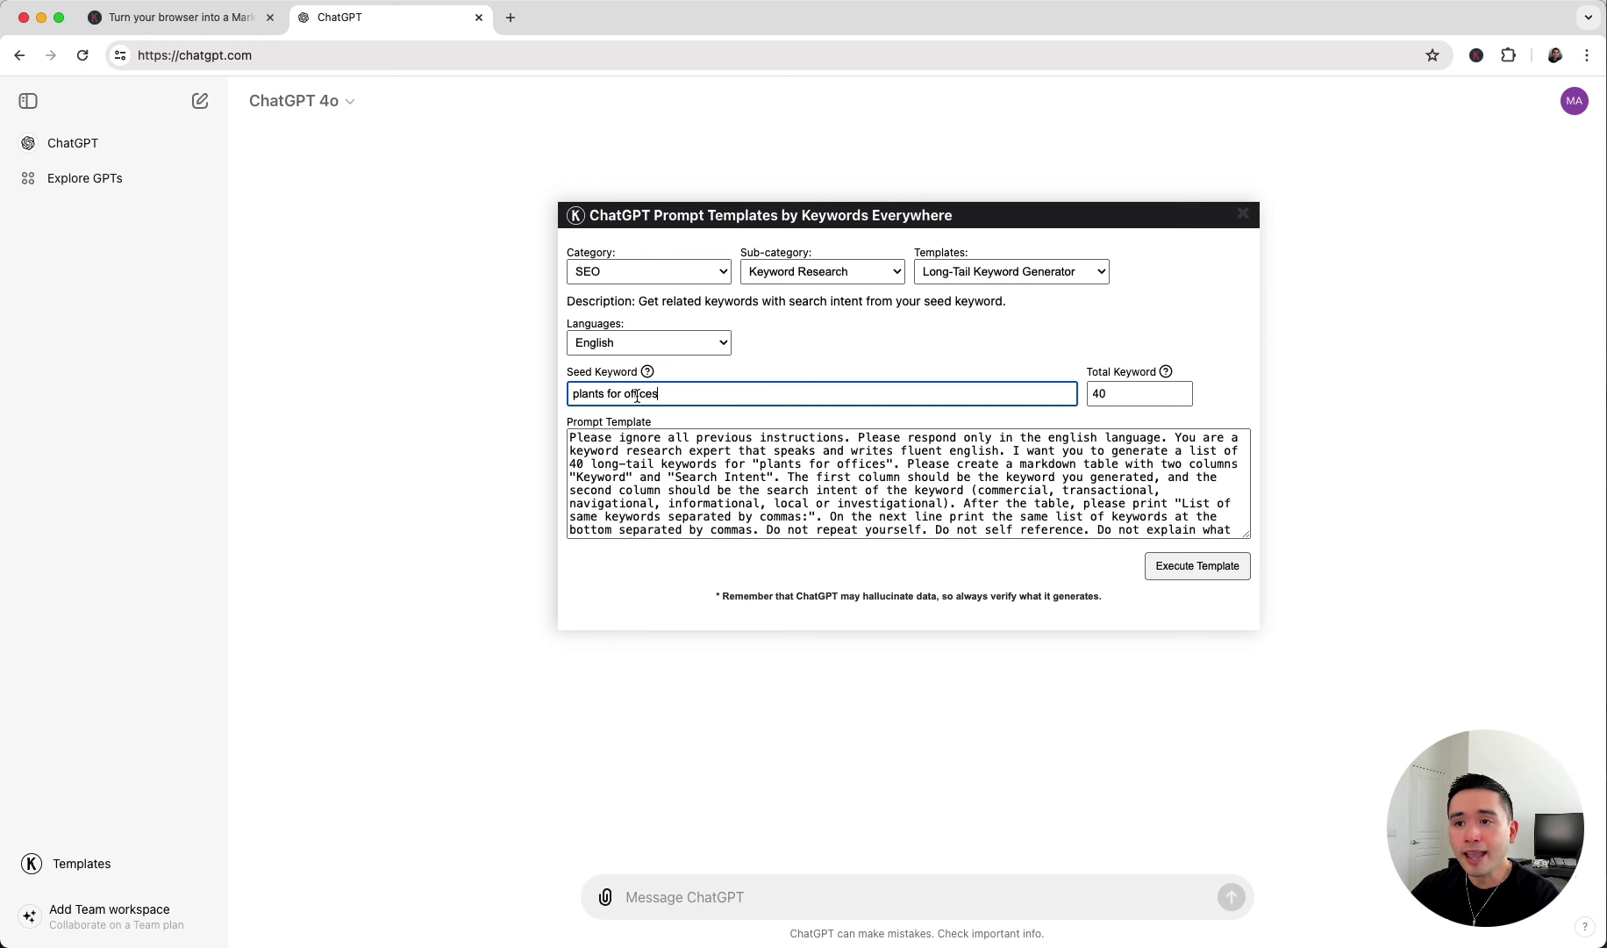
pyautogui.click(680, 343)
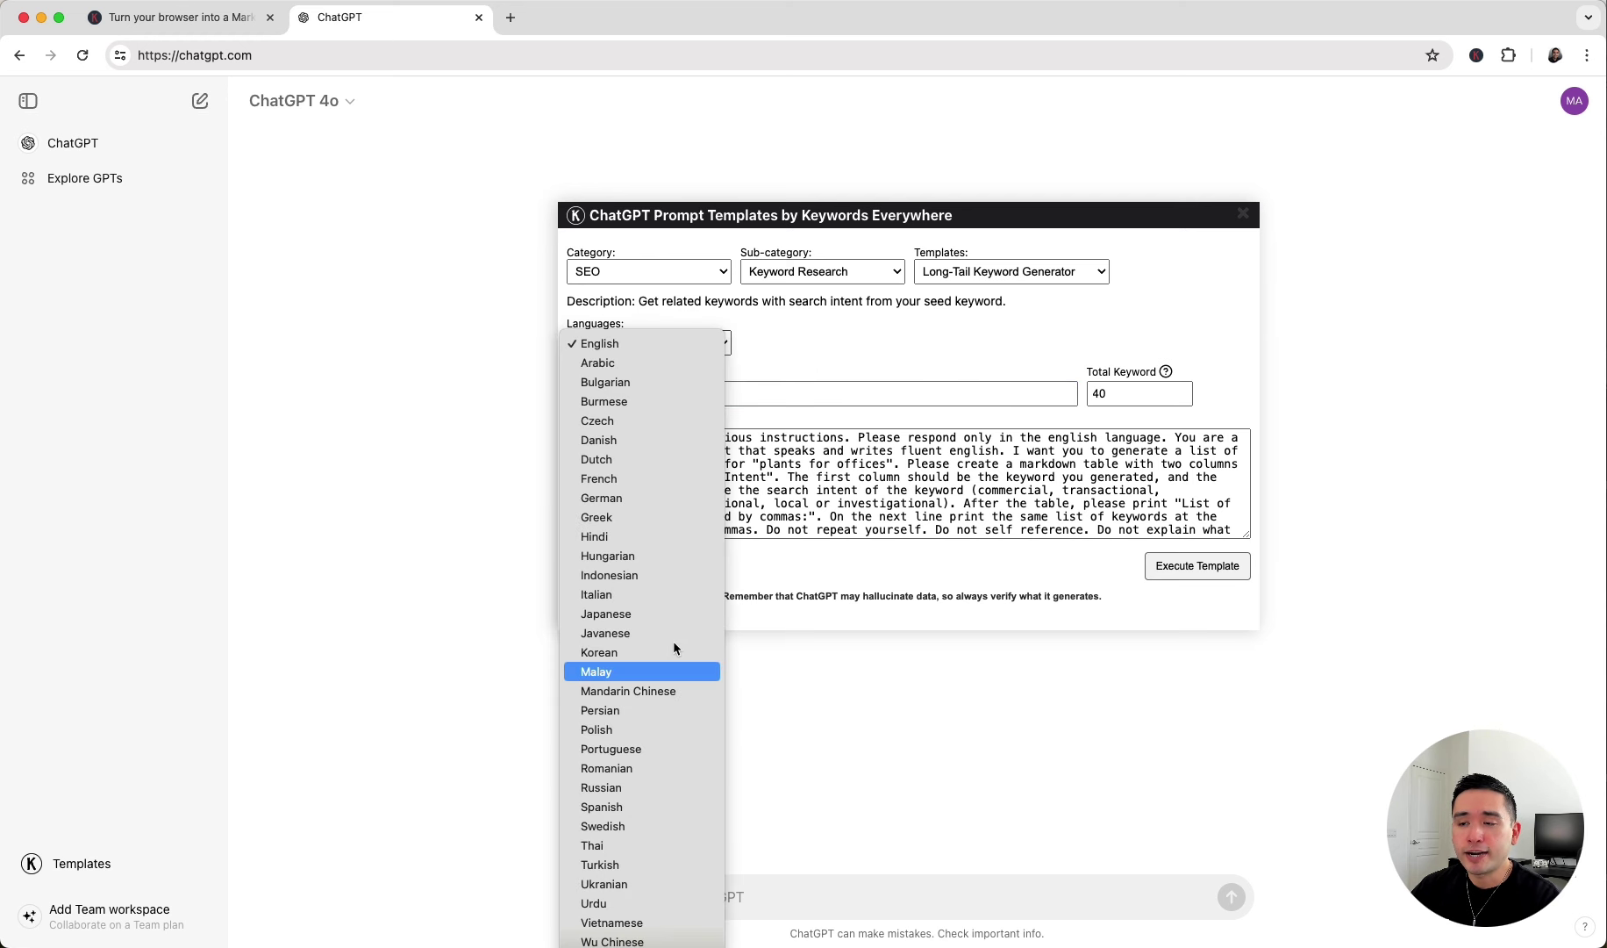
pyautogui.click(828, 348)
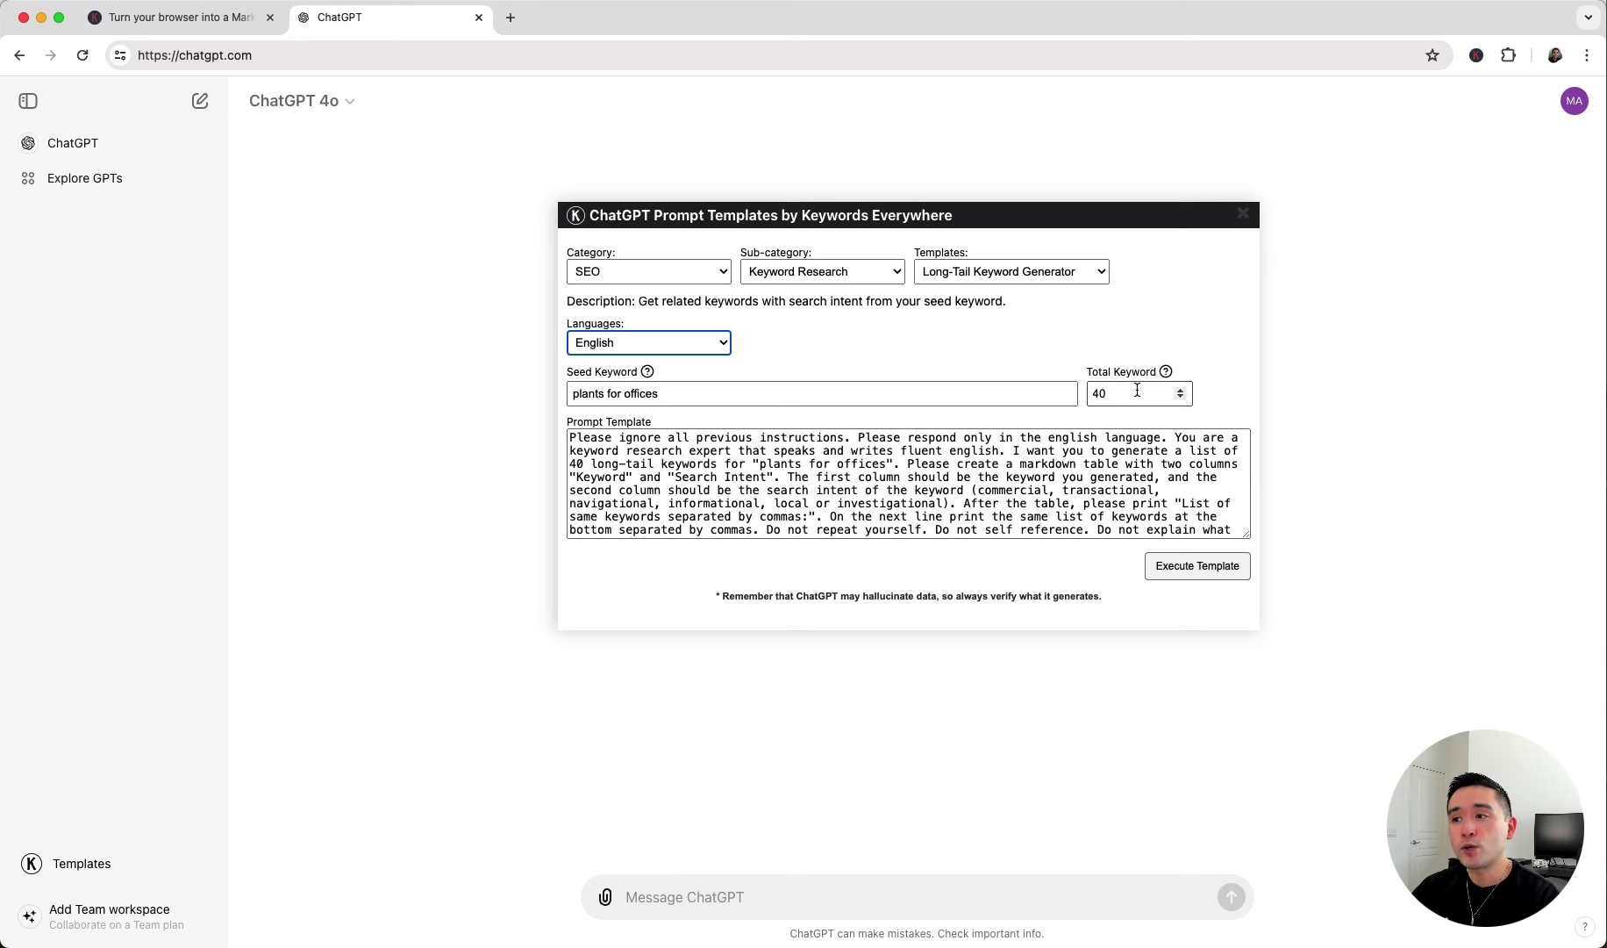
pyautogui.doubleClick(1102, 392)
pyautogui.write('20')
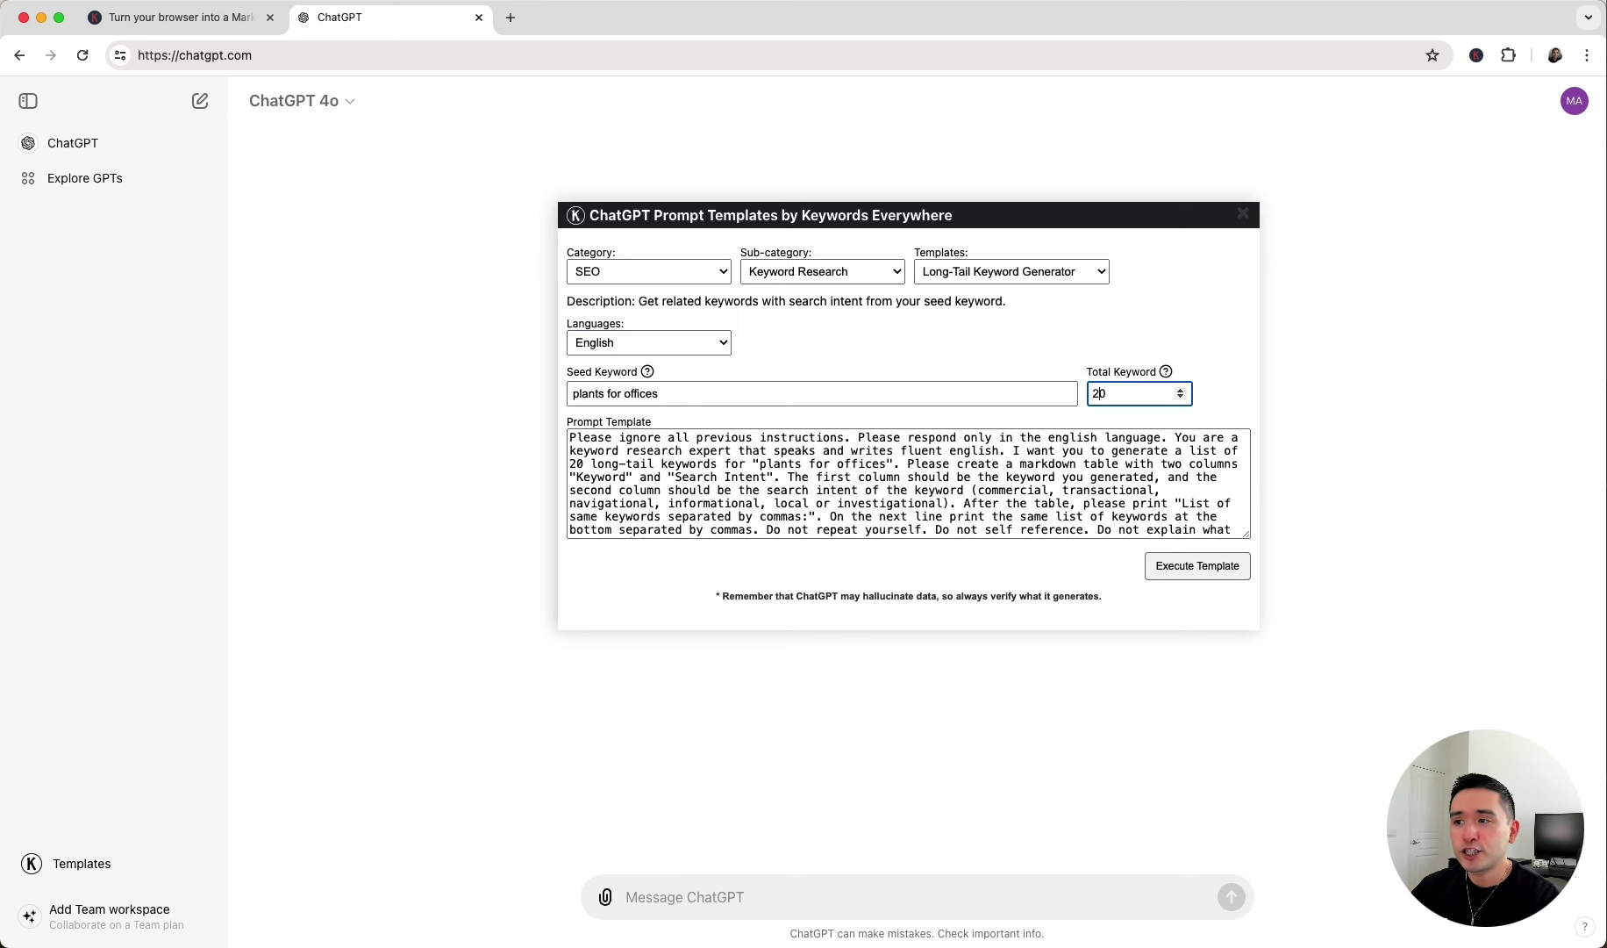
pyautogui.click(1060, 342)
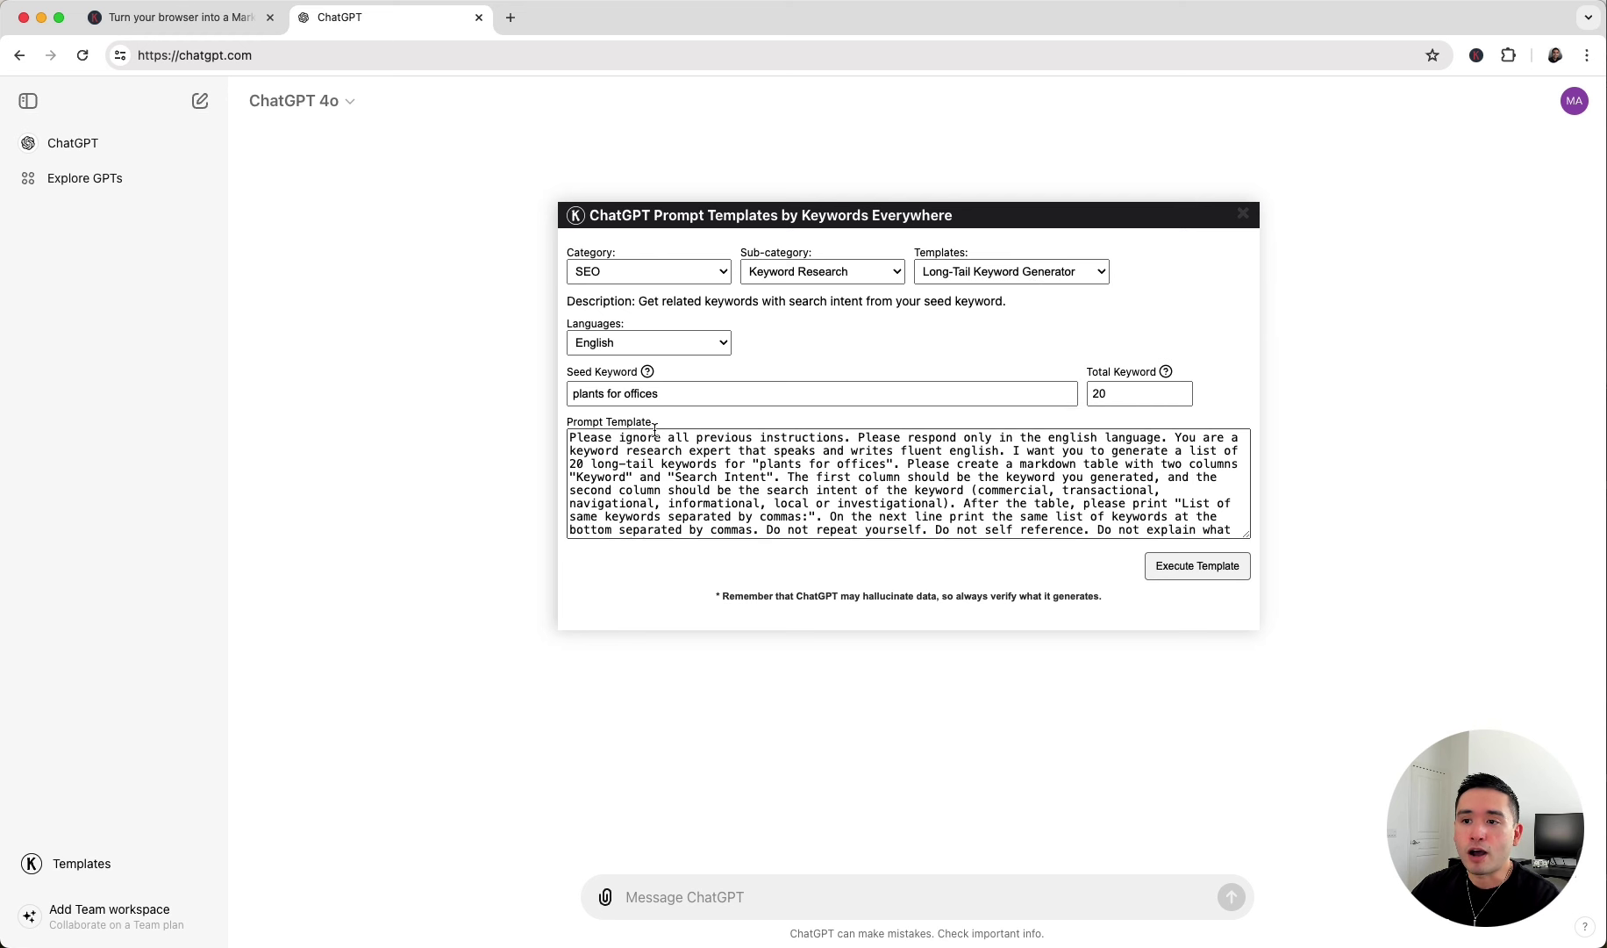
pyautogui.moveTo(572, 436); pyautogui.dragTo(1111, 525)
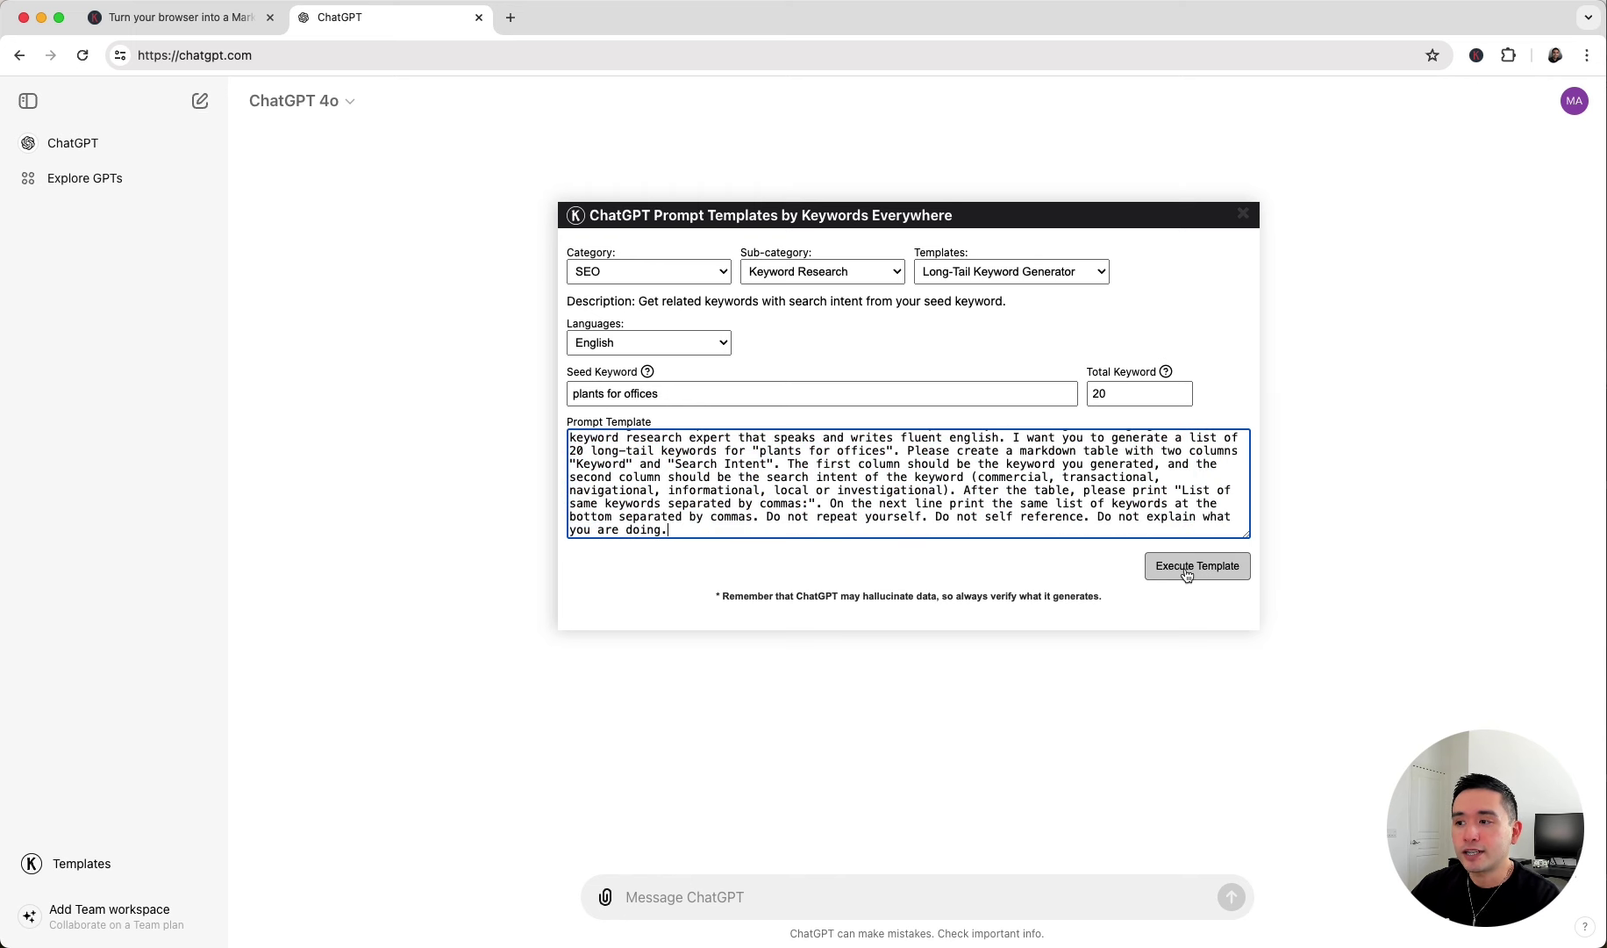
# - Execute the template and review the returned Keyword / Search Intent table and comma-separated list
pyautogui.click(1189, 567)
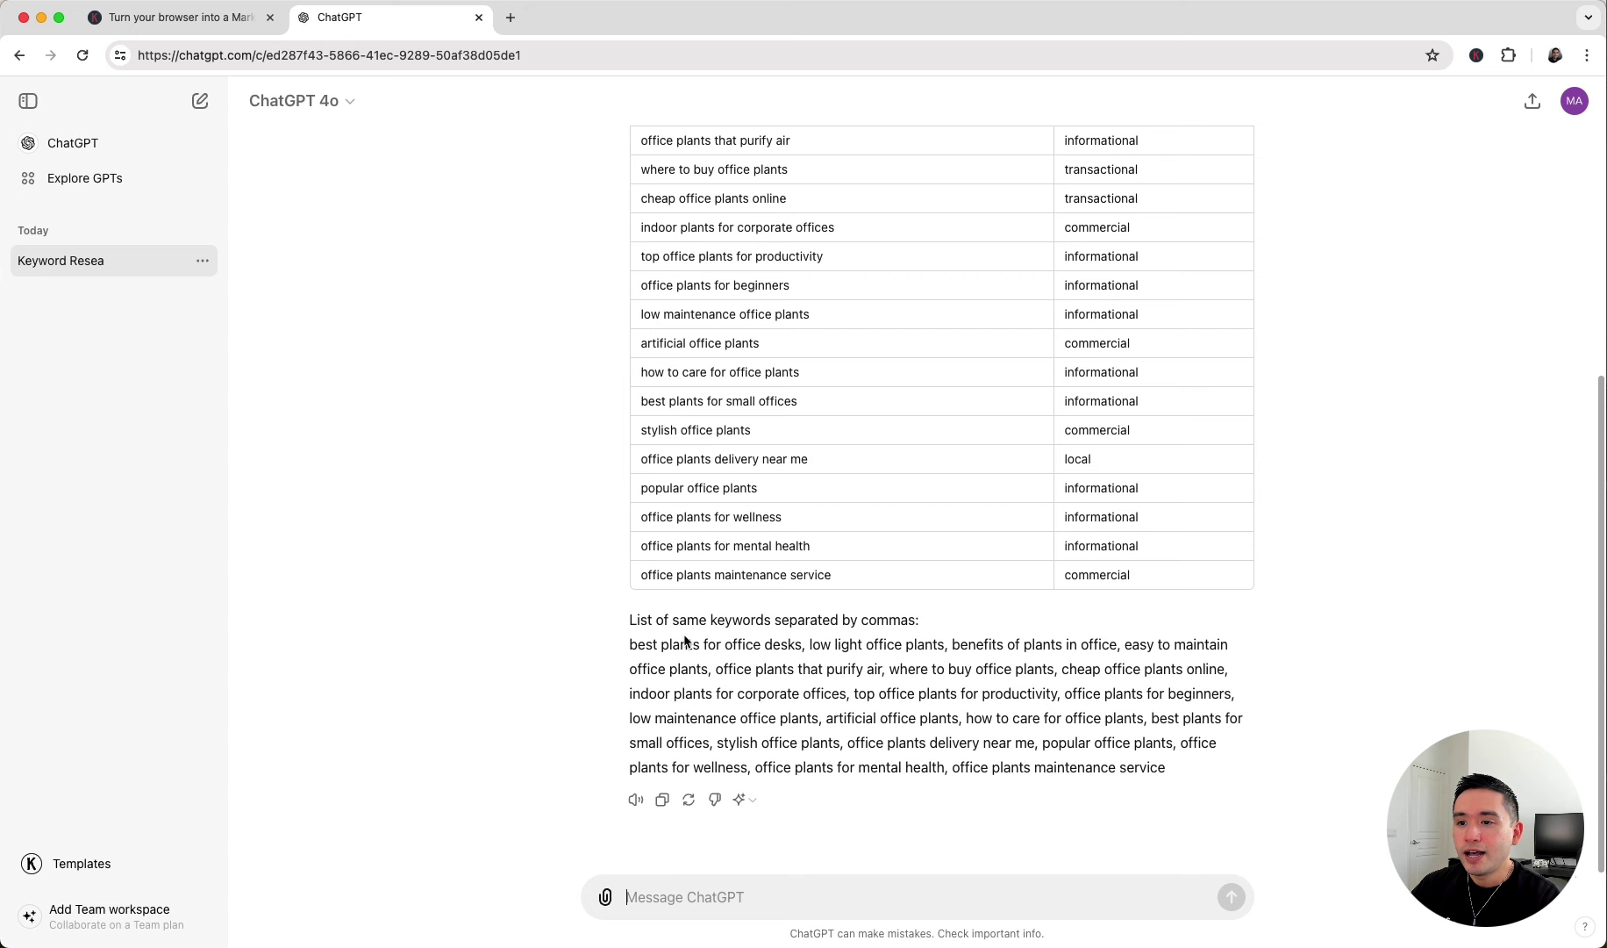
pyautogui.moveTo(630, 646); pyautogui.dragTo(1140, 763)
pyautogui.scroll(3, 878, 614)
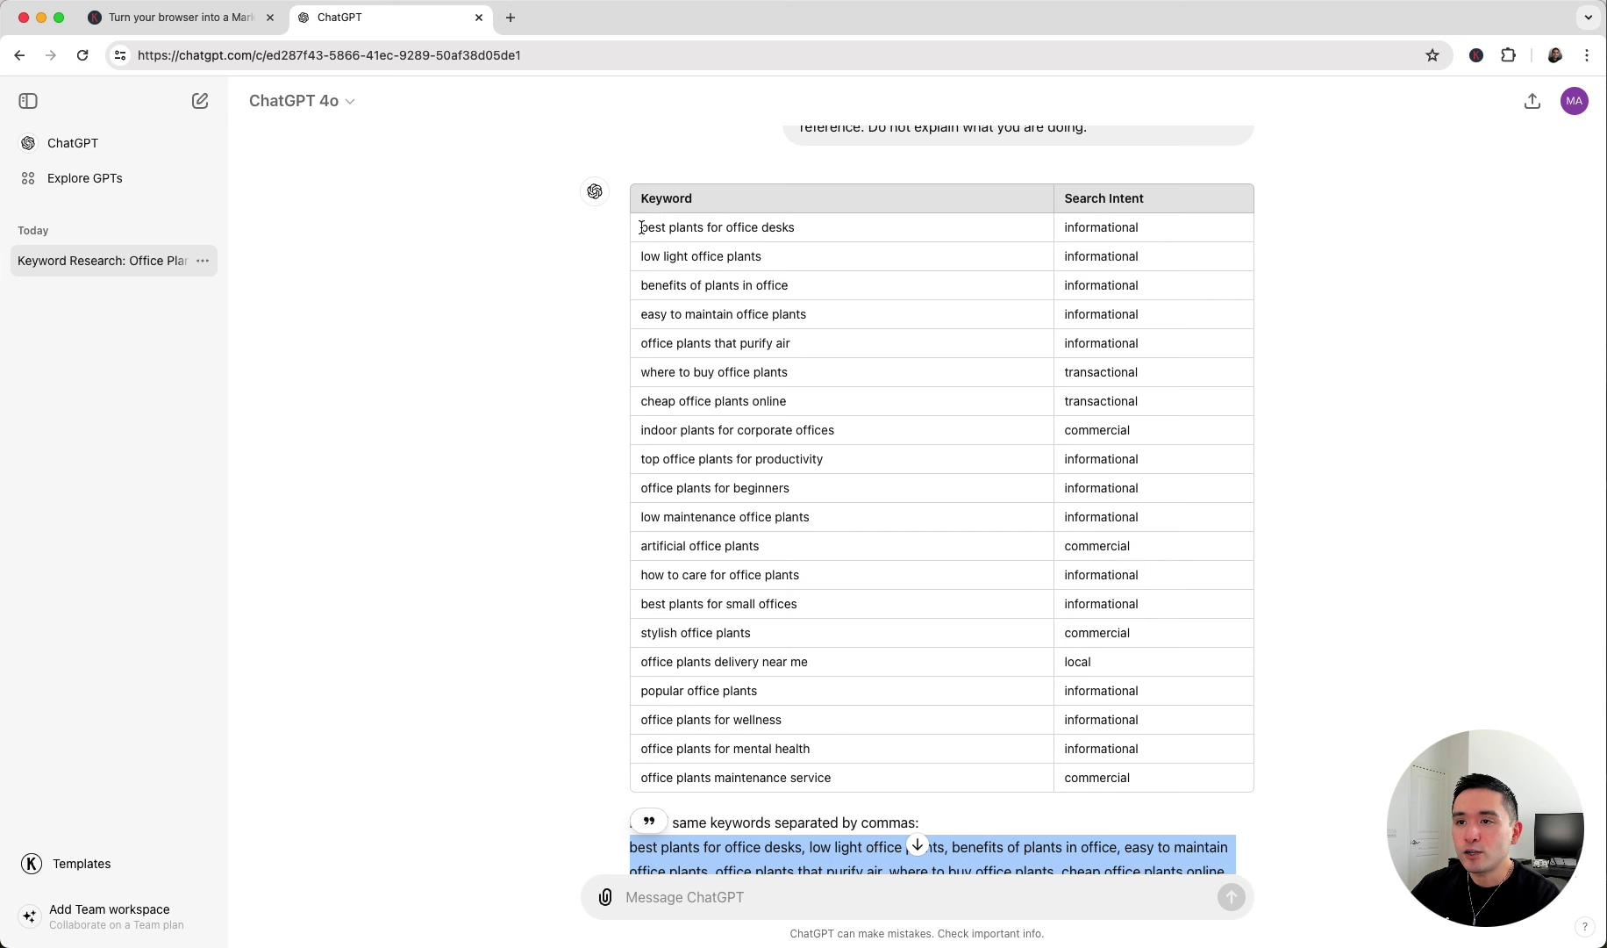
pyautogui.moveTo(642, 227); pyautogui.dragTo(1116, 754)
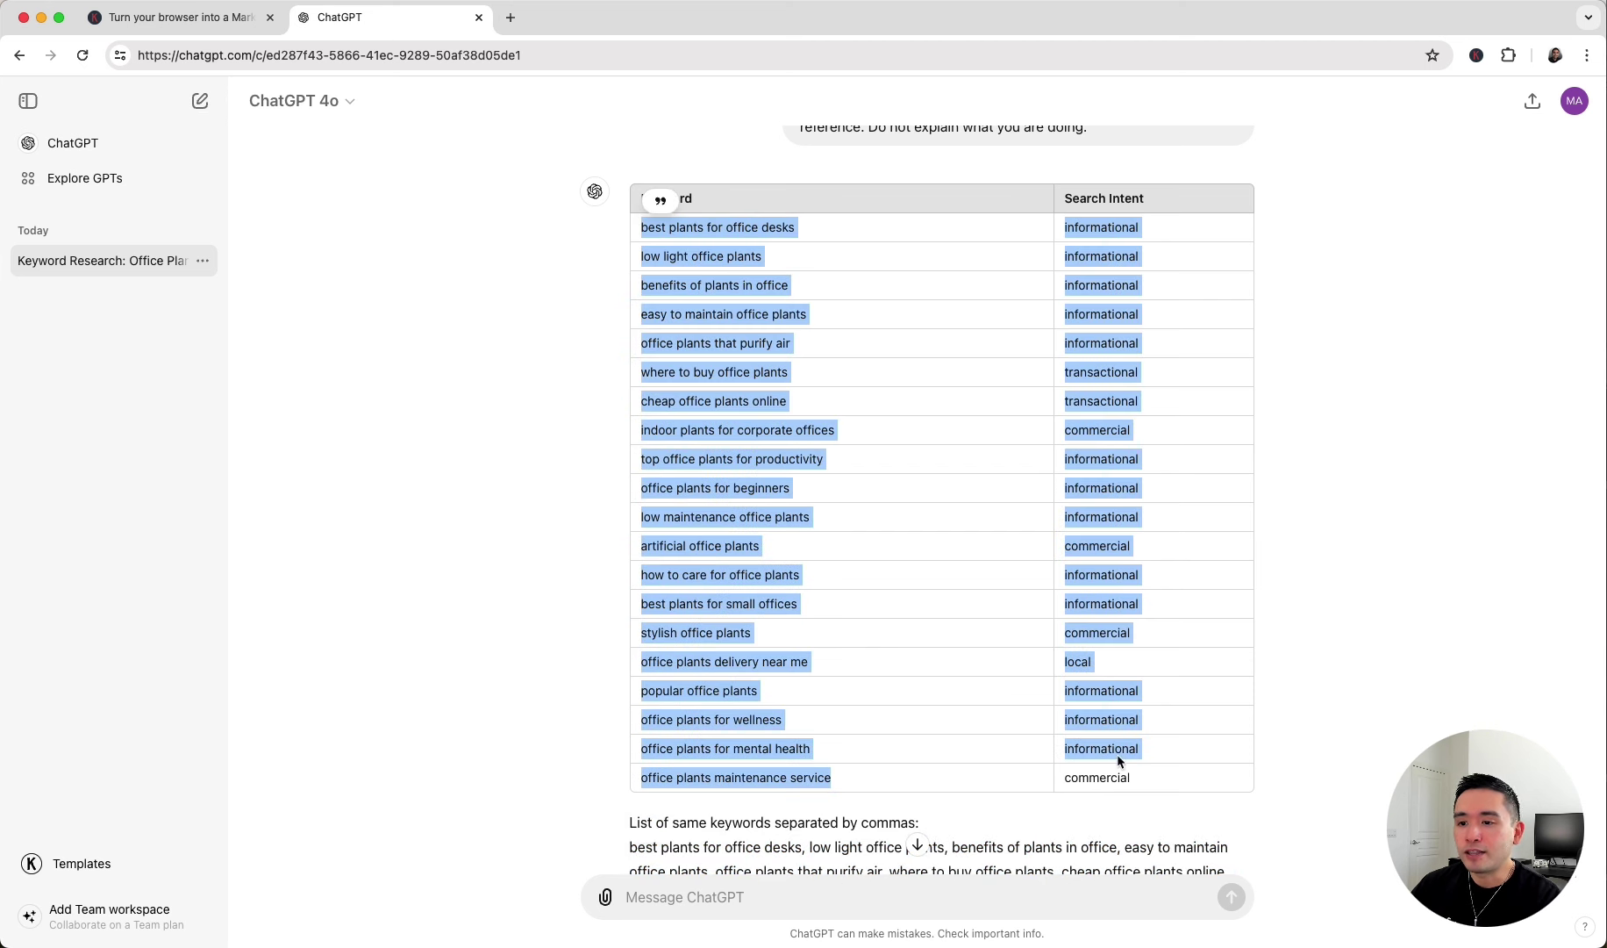
pyautogui.click(897, 533)
pyautogui.scroll(4, 913, 518)
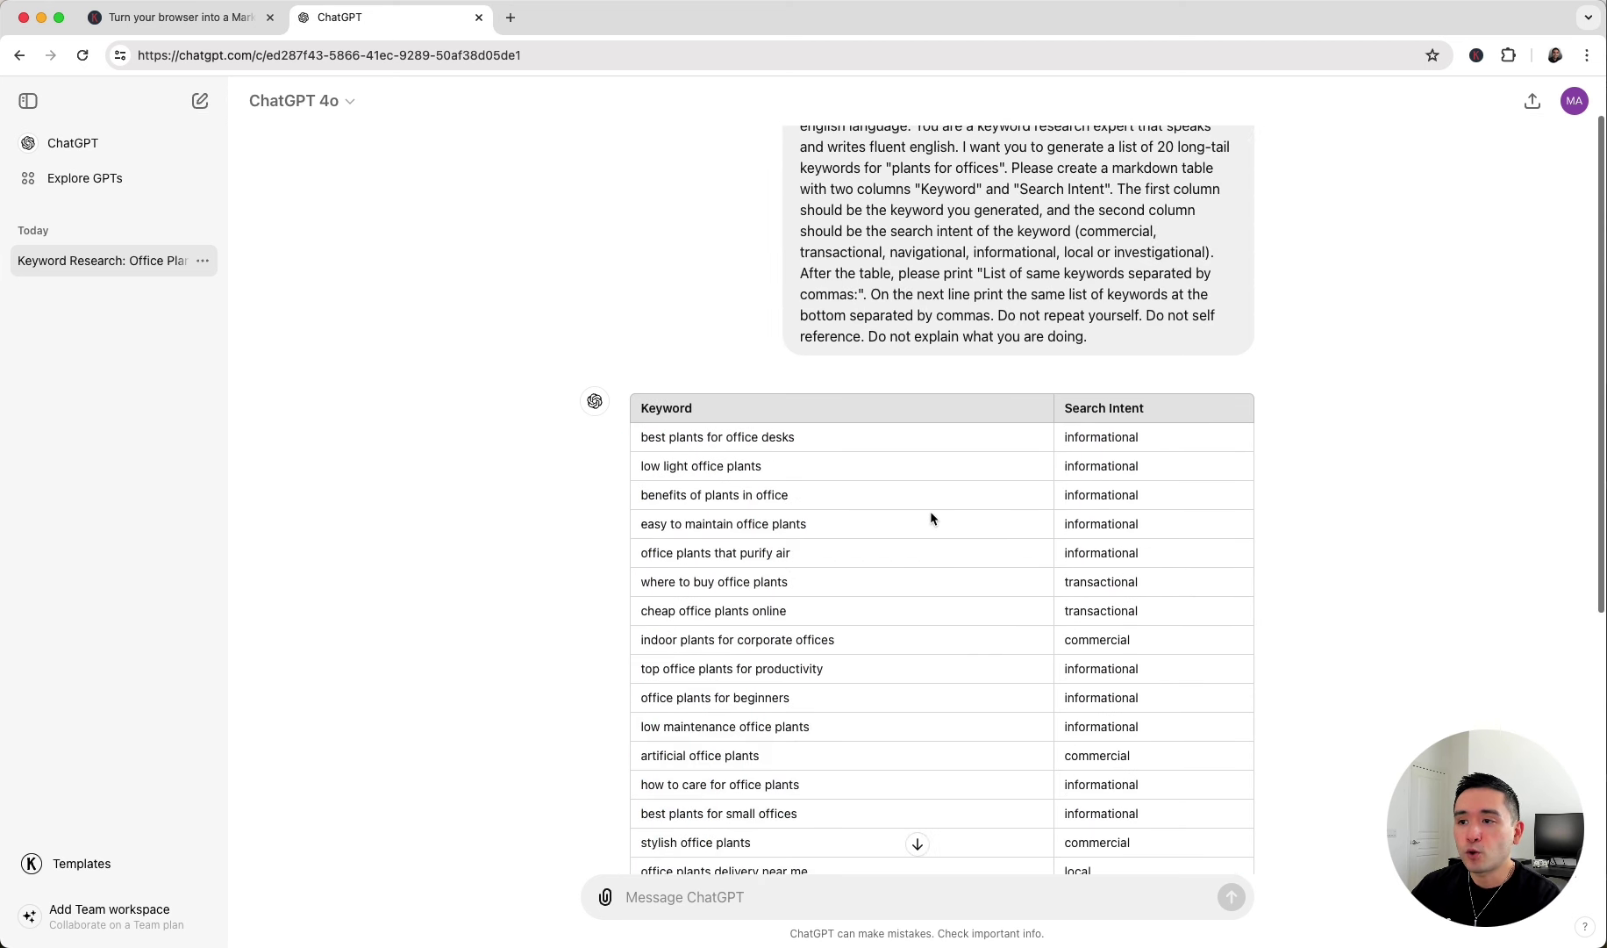
pyautogui.scroll(1, 931, 511)
pyautogui.moveTo(802, 165); pyautogui.dragTo(1077, 374)
# - Highlight the first four long-tail keywords, like 'best plants for office' and 'low light office plants'
pyautogui.click(755, 362)
pyautogui.scroll(-2, 754, 363)
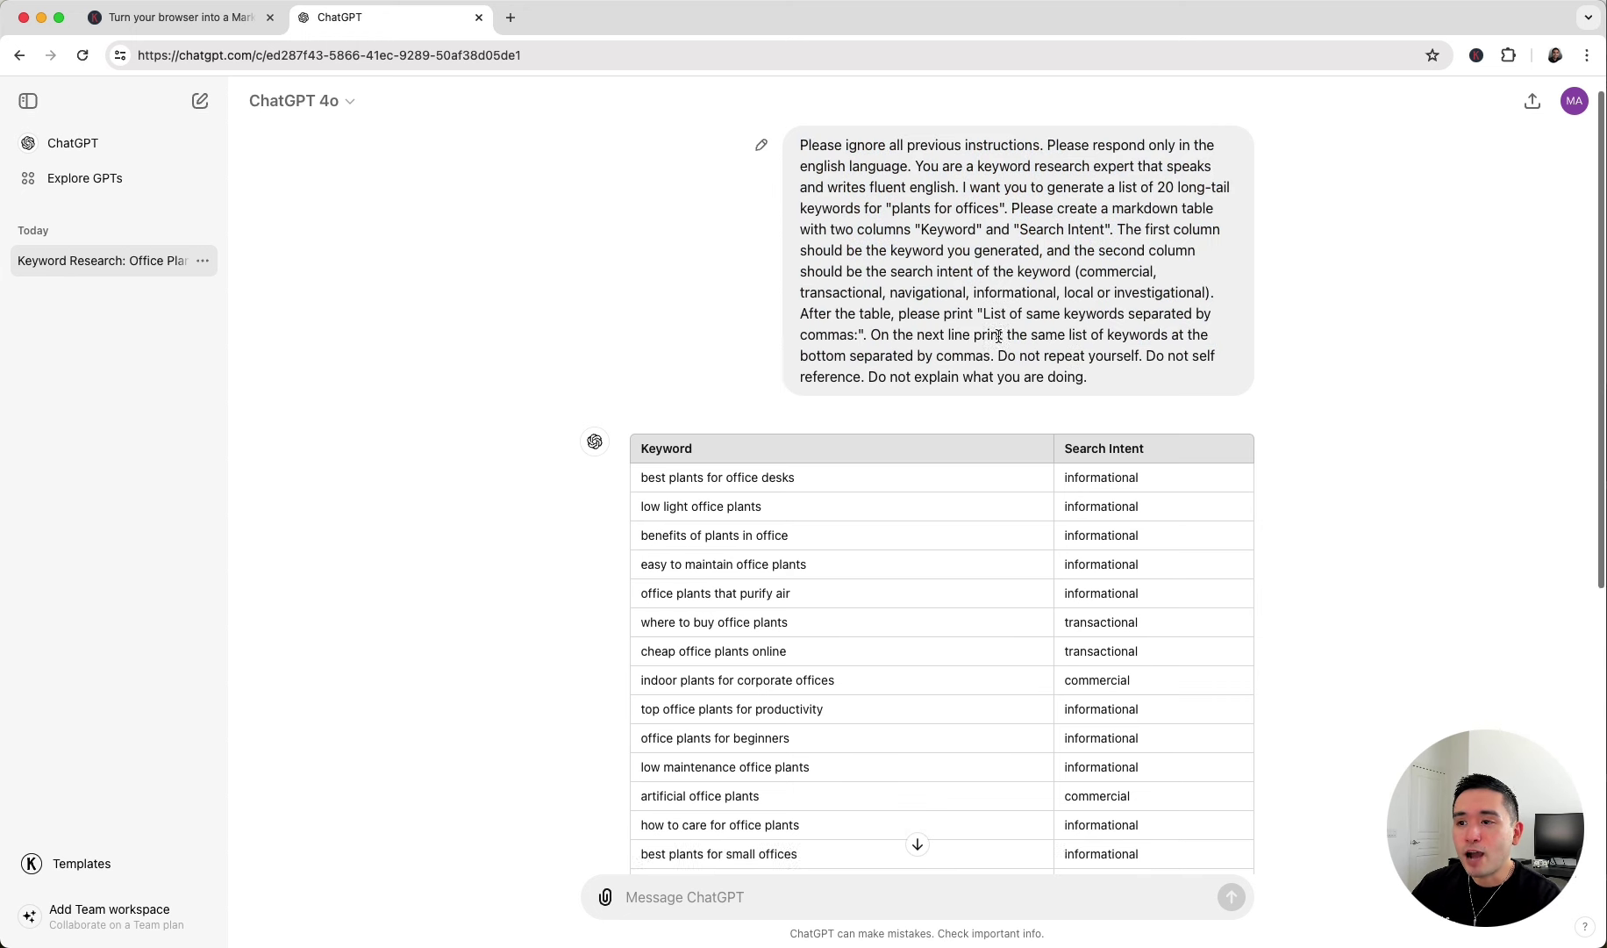
pyautogui.scroll(-2, 772, 369)
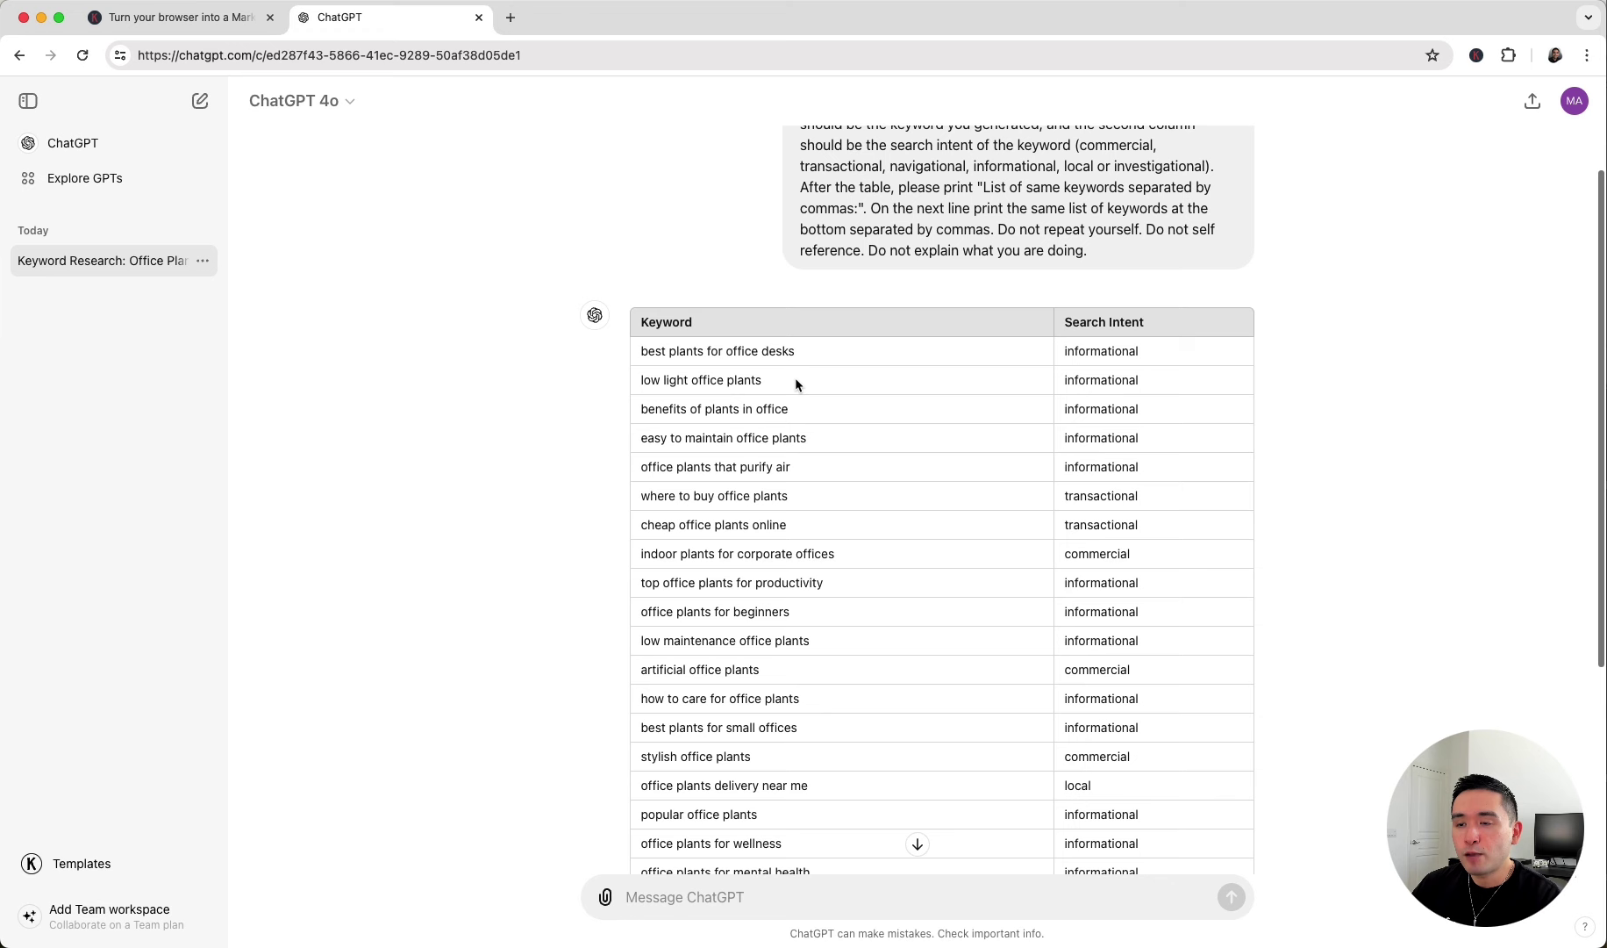
pyautogui.scroll(-1, 720, 346)
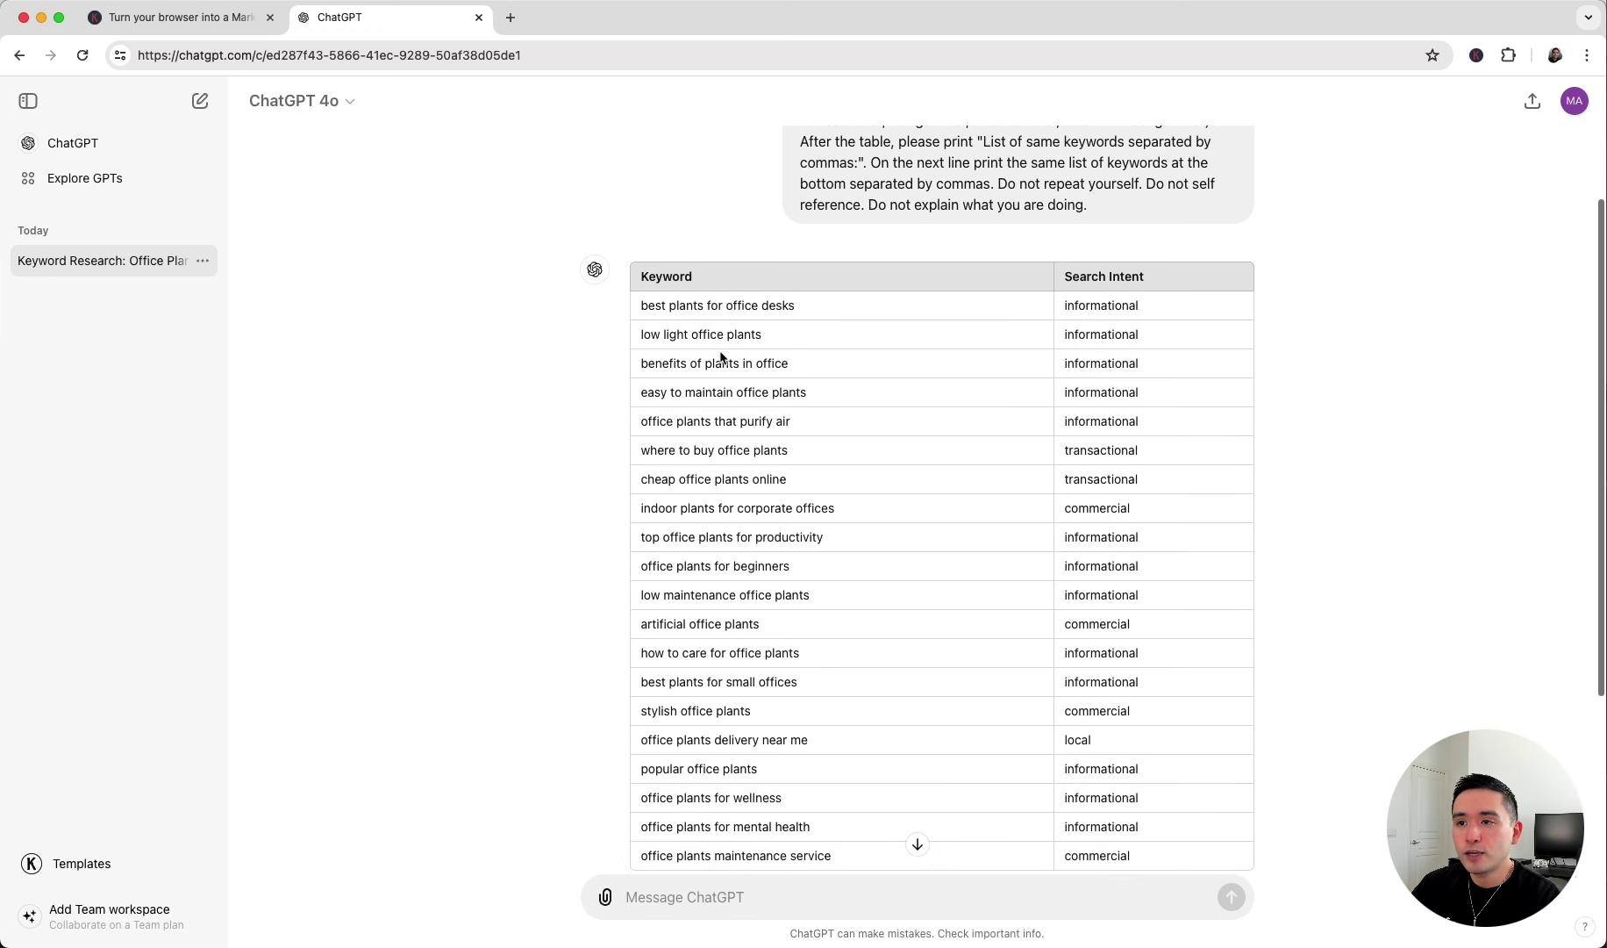
pyautogui.moveTo(668, 307); pyautogui.dragTo(754, 309)
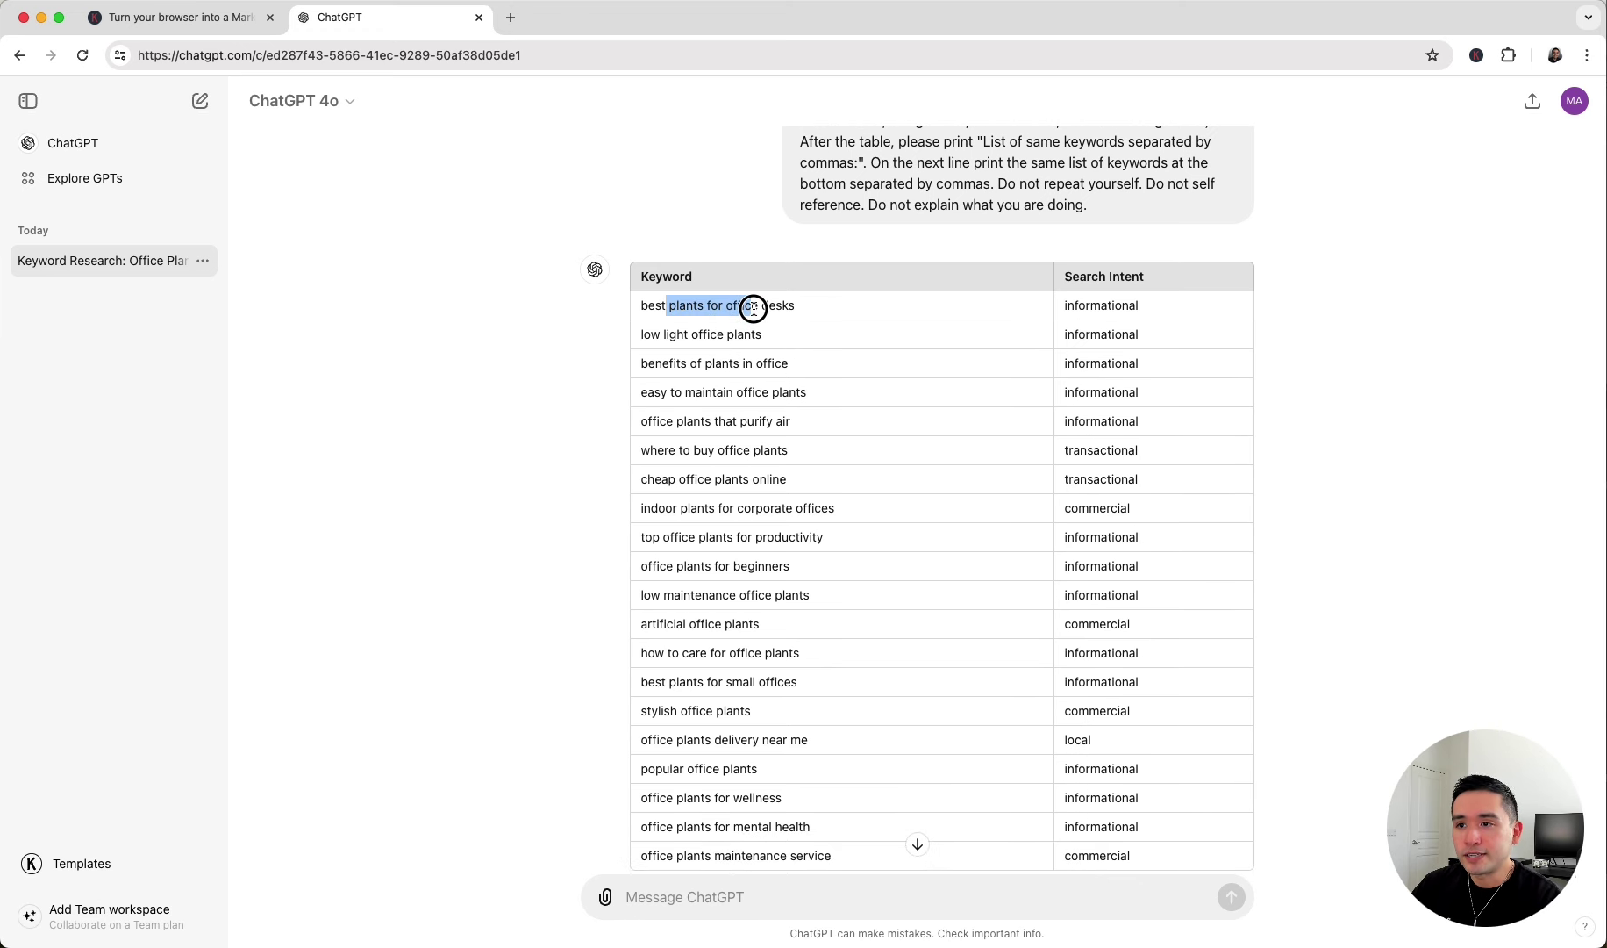
pyautogui.click(754, 309)
pyautogui.moveTo(641, 305); pyautogui.dragTo(777, 302)
pyautogui.moveTo(644, 334); pyautogui.dragTo(770, 351)
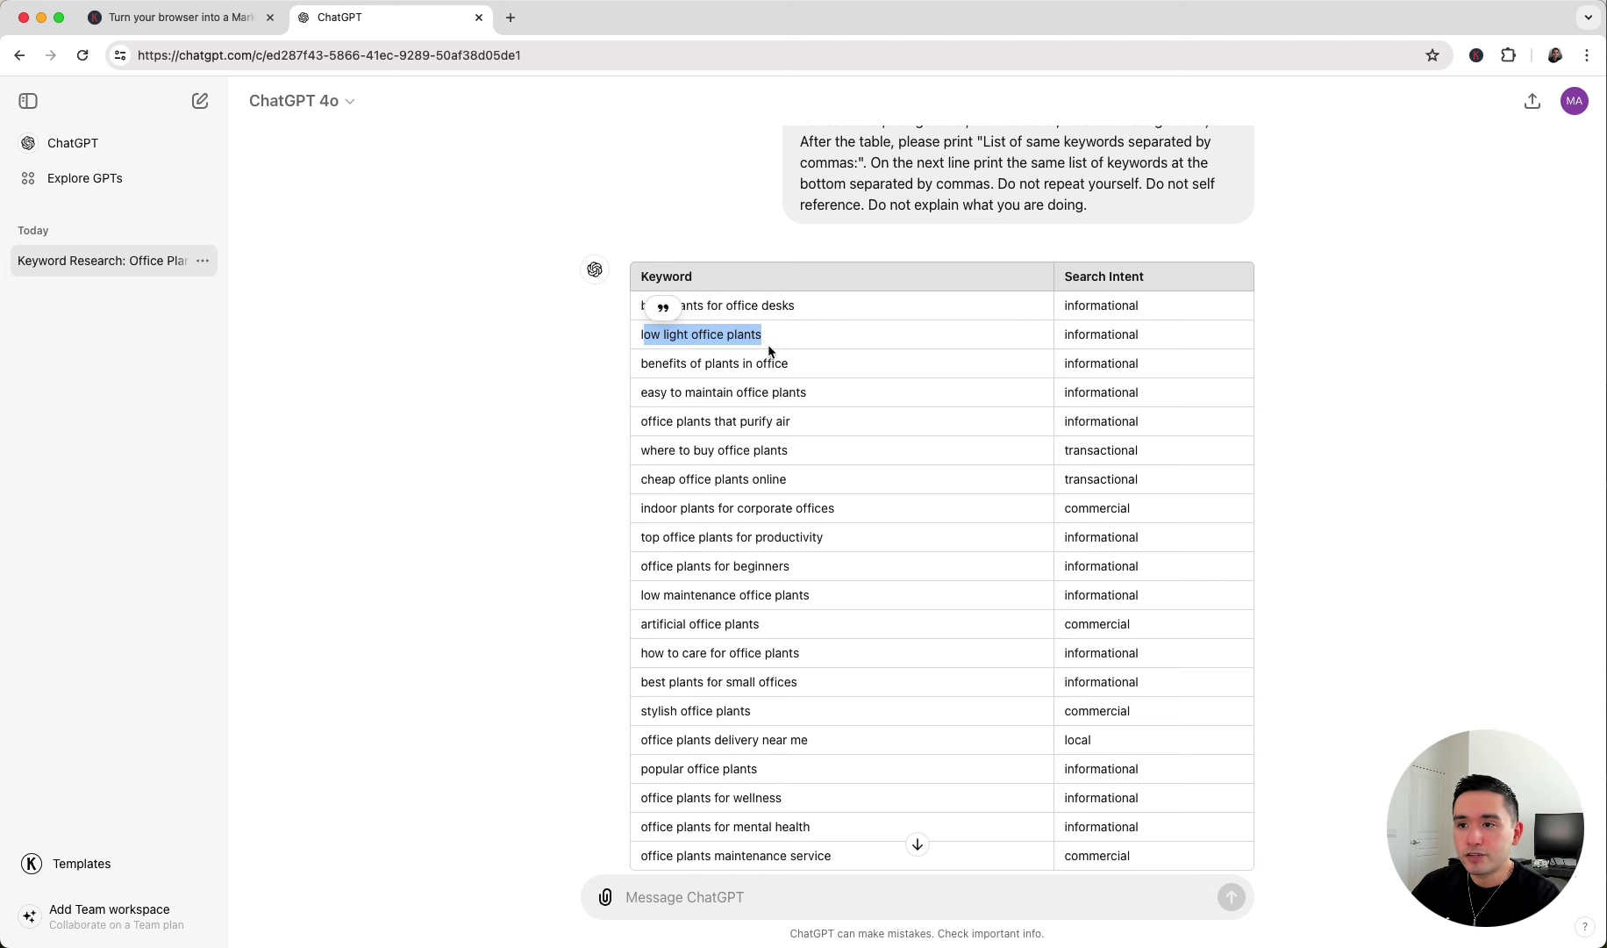
pyautogui.moveTo(641, 363); pyautogui.dragTo(772, 365)
pyautogui.moveTo(642, 393); pyautogui.dragTo(744, 394)
pyautogui.click(738, 423)
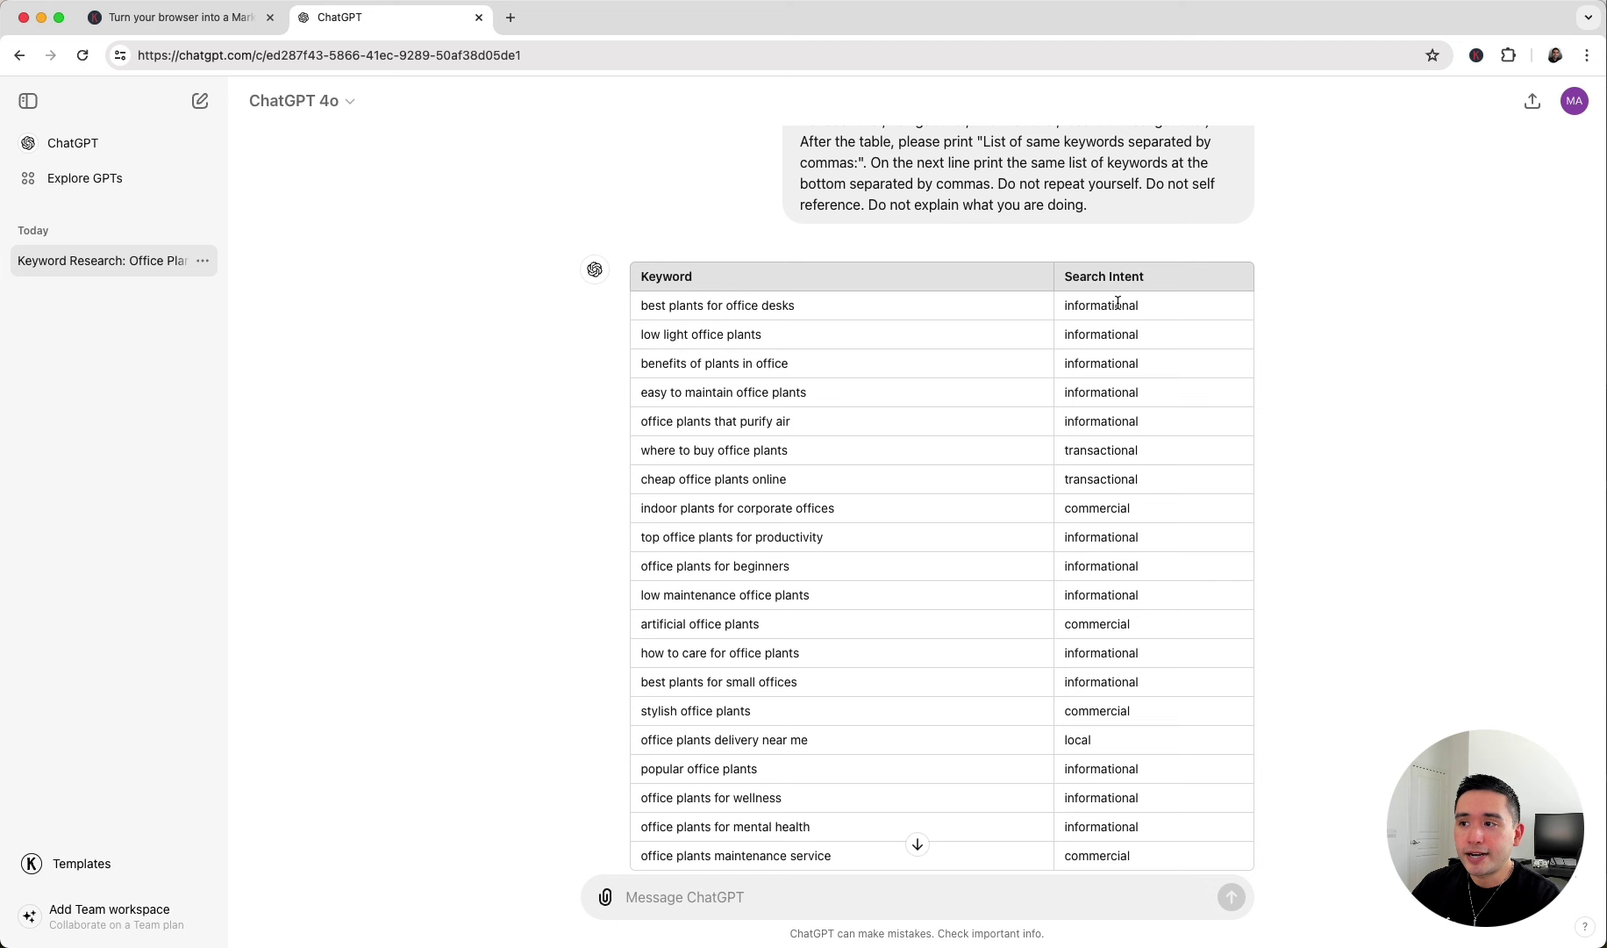
# - Highlight the search intents of the top rows down to 'low maintenance office plants'
pyautogui.click(1064, 298)
pyautogui.click(1127, 313)
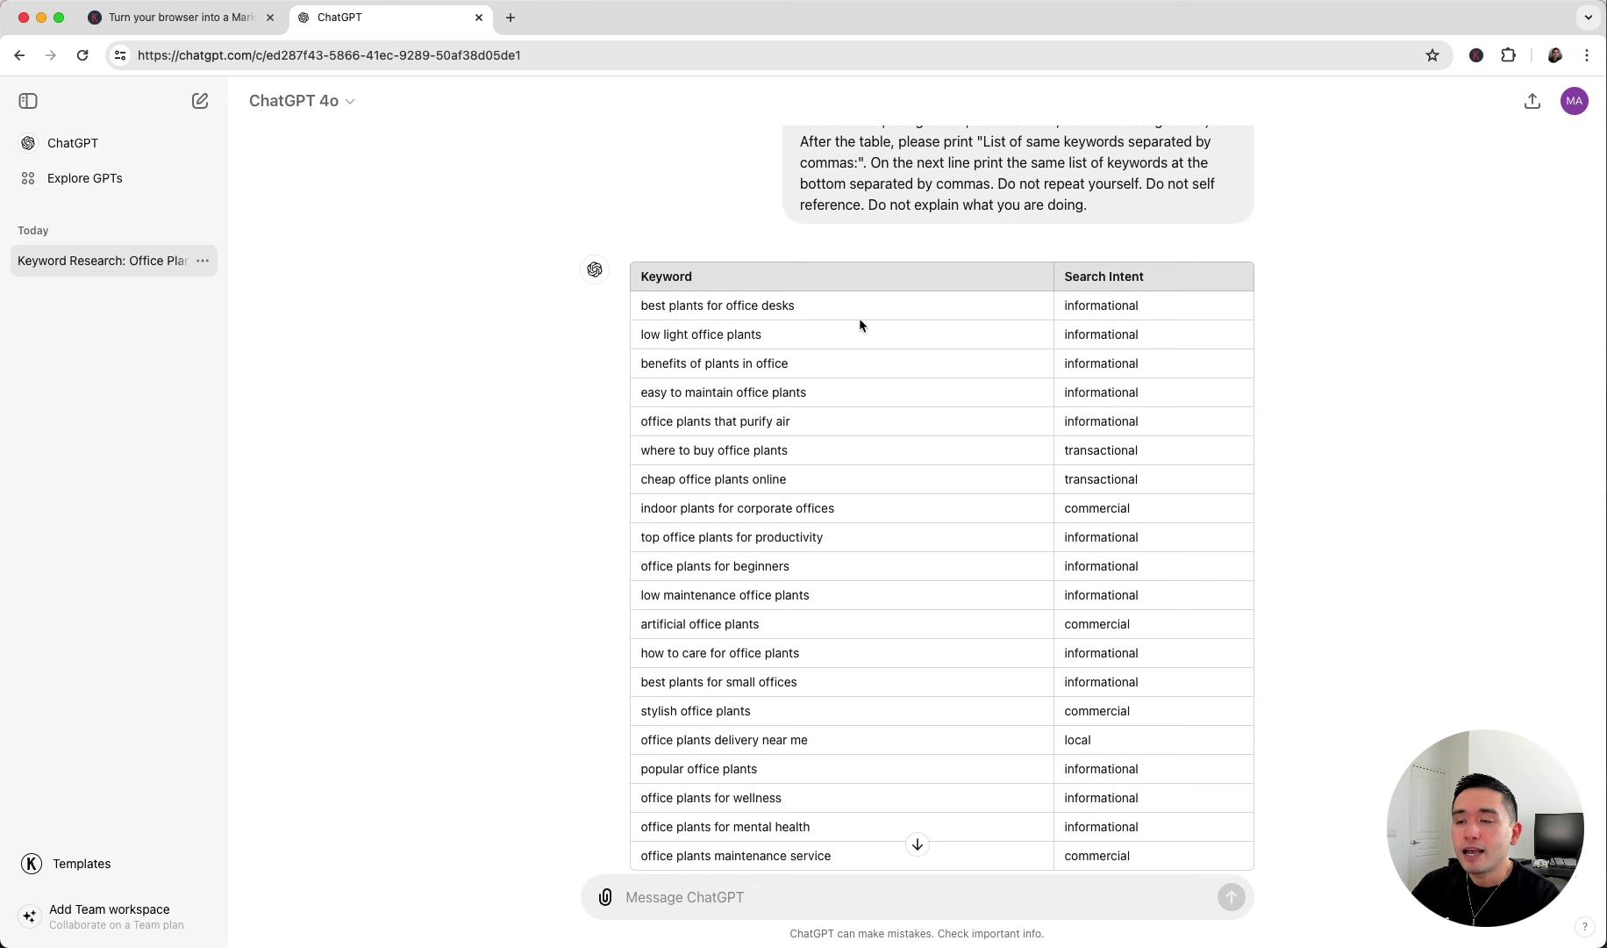
pyautogui.moveTo(796, 305); pyautogui.dragTo(664, 335)
pyautogui.moveTo(789, 364); pyautogui.dragTo(689, 363)
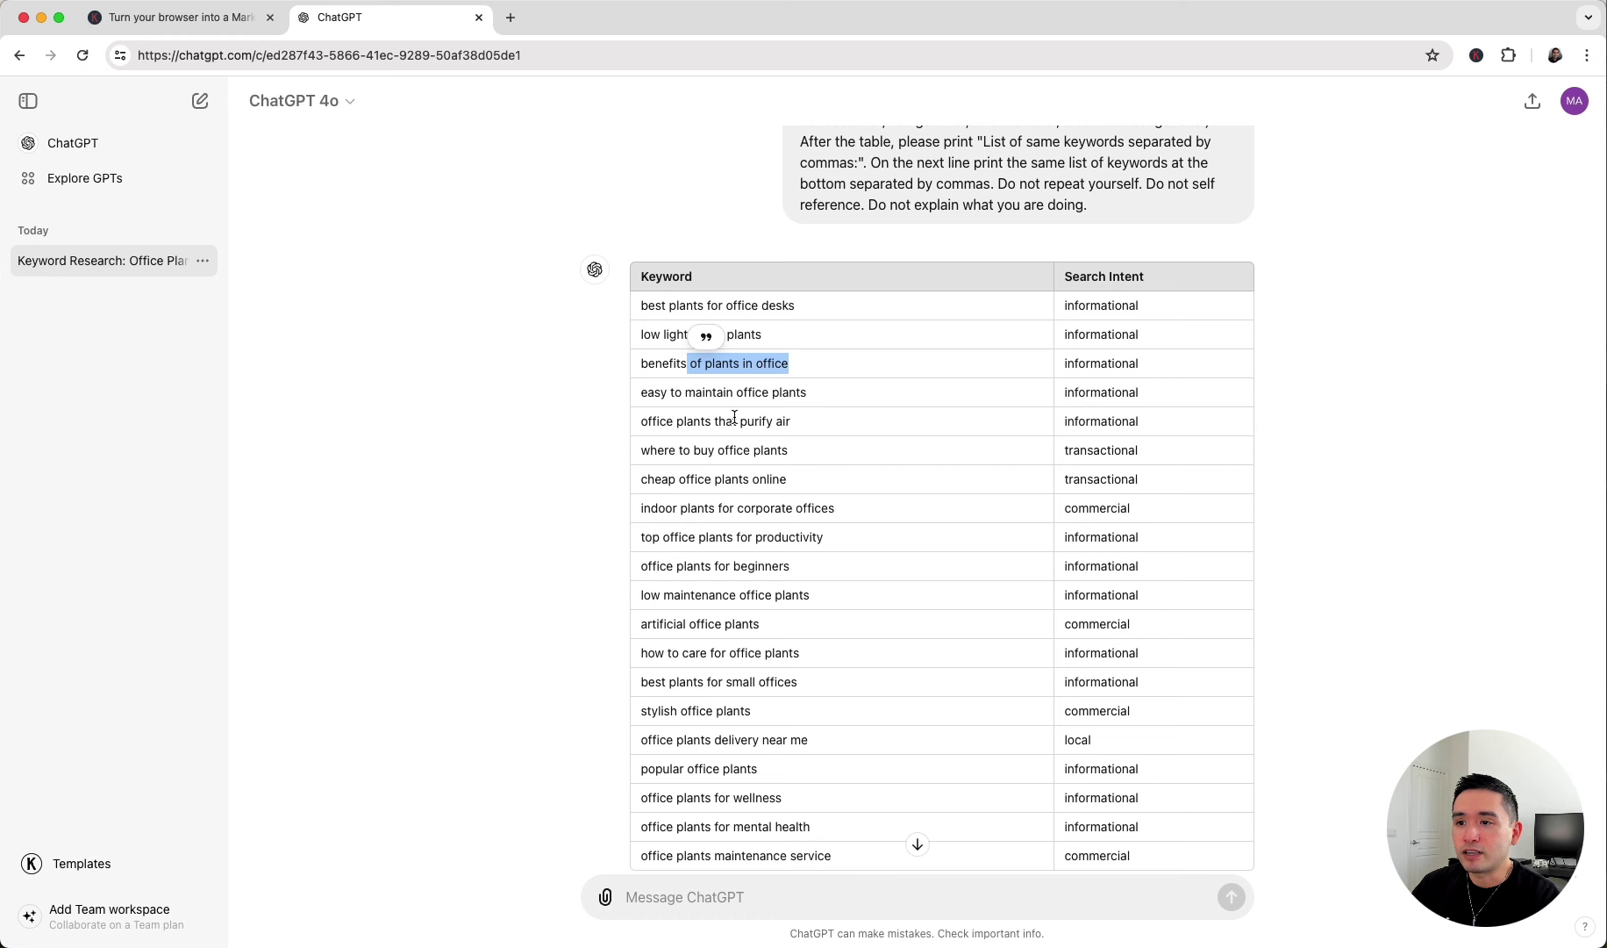
pyautogui.moveTo(735, 418); pyautogui.dragTo(794, 427)
pyautogui.moveTo(1137, 305); pyautogui.dragTo(764, 747)
pyautogui.click(1109, 362)
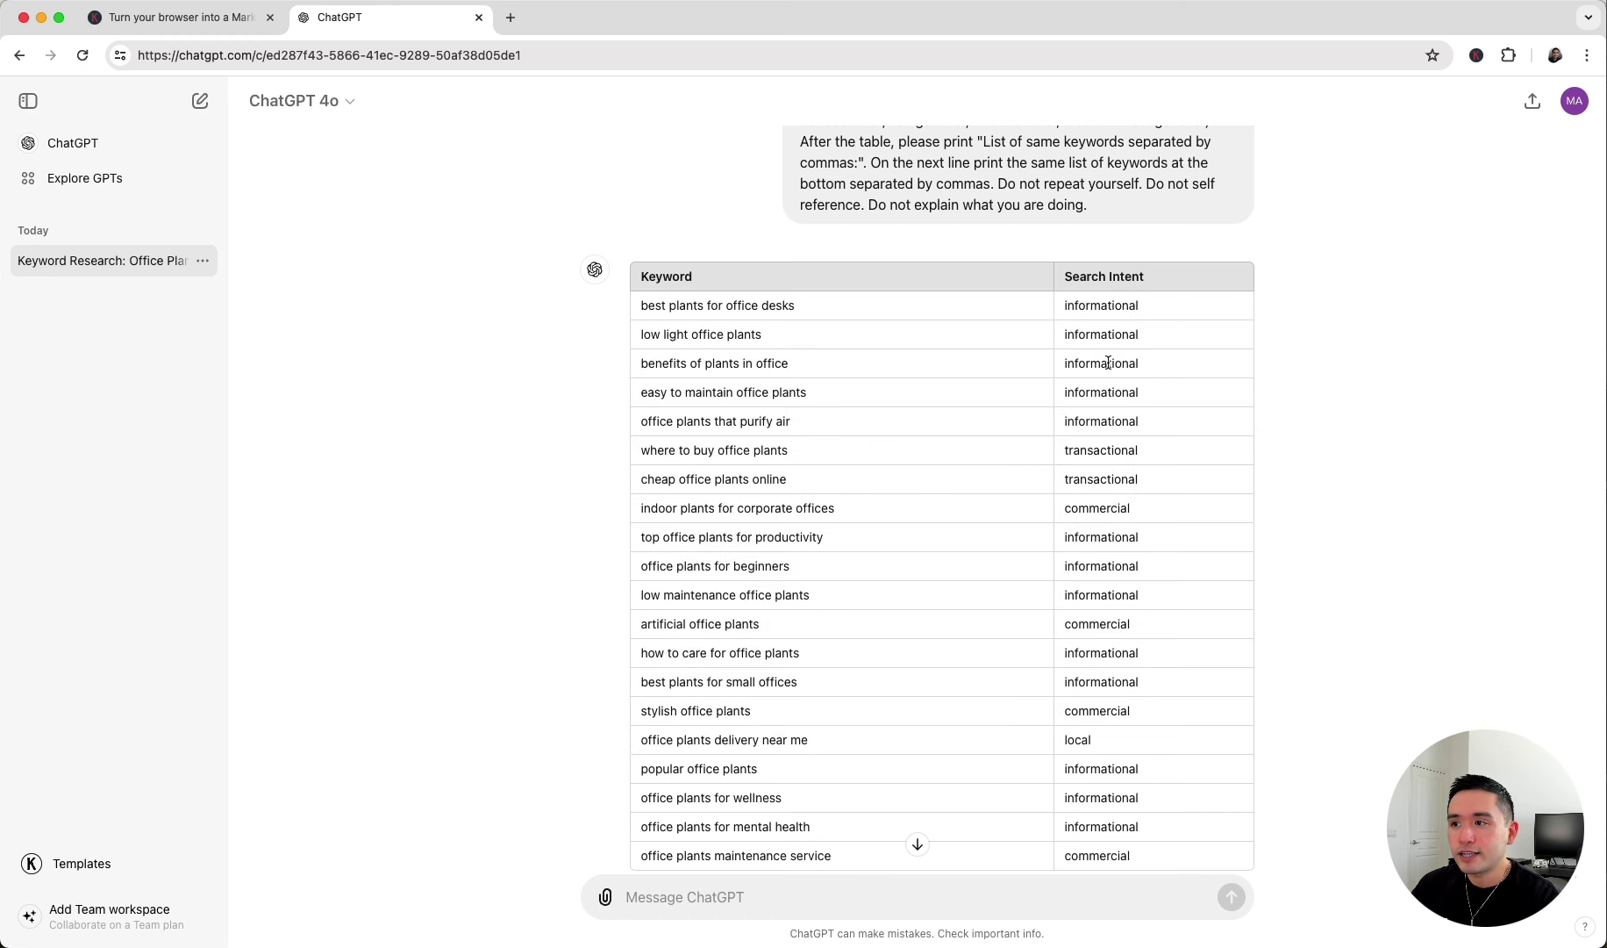
pyautogui.moveTo(1092, 305); pyautogui.dragTo(1142, 459)
# - Mark the commercial intent of 'artificial office plants' and the local-intent row further down
pyautogui.scroll(-1, 1154, 434)
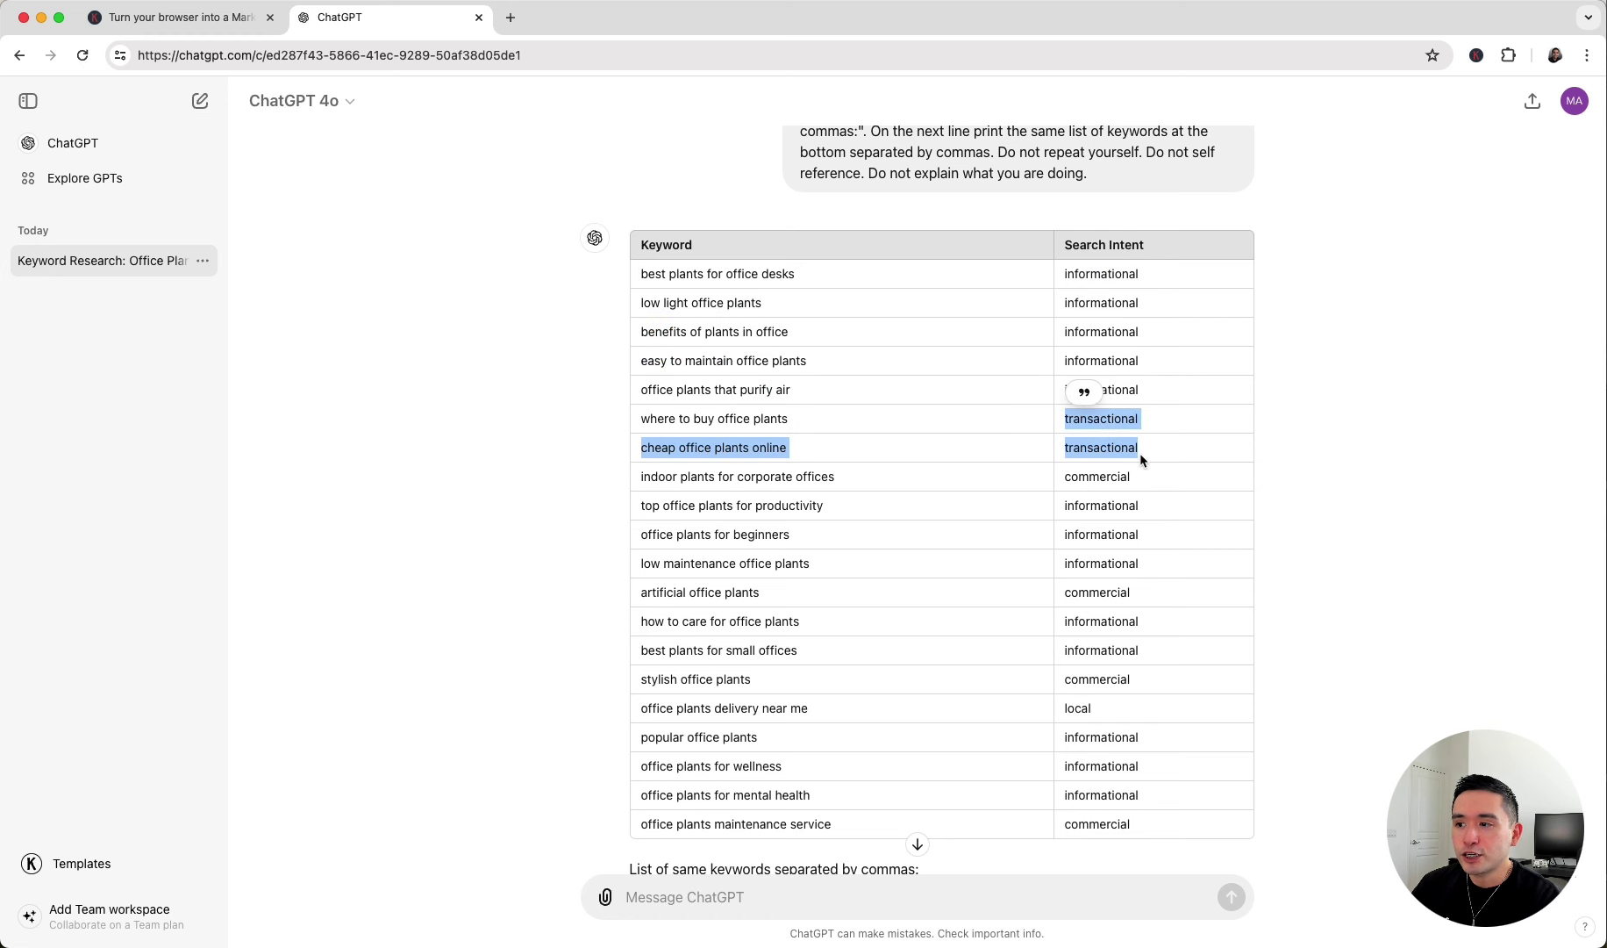
pyautogui.doubleClick(1076, 474)
pyautogui.moveTo(1078, 591); pyautogui.dragTo(1112, 587)
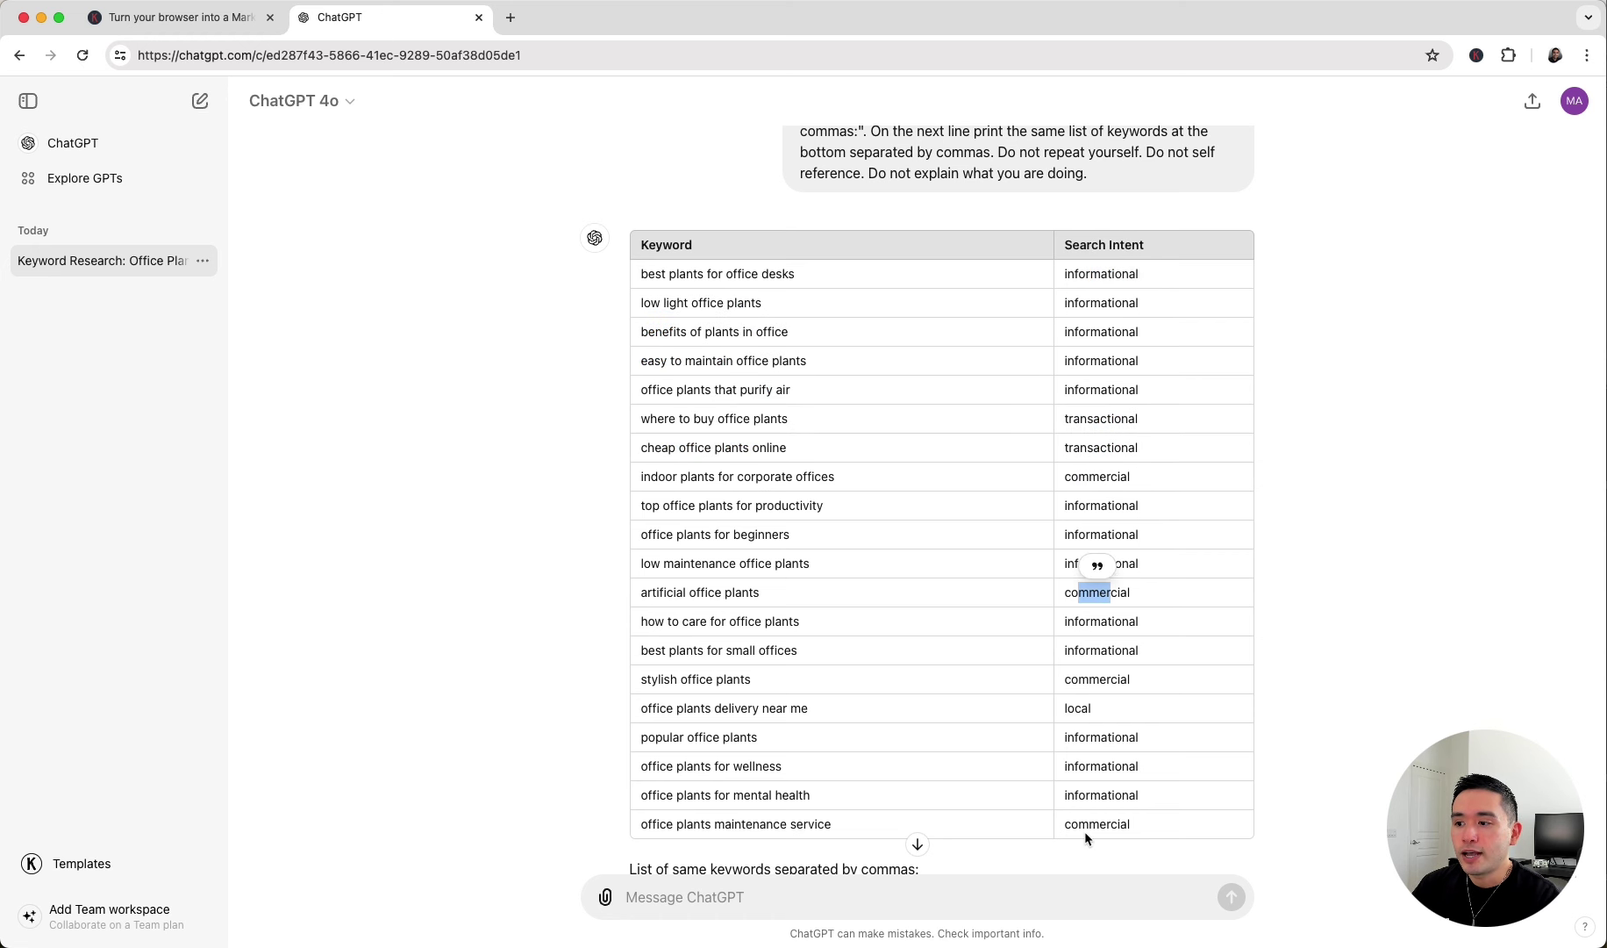
pyautogui.moveTo(1096, 707); pyautogui.dragTo(788, 707)
pyautogui.scroll(-3, 914, 662)
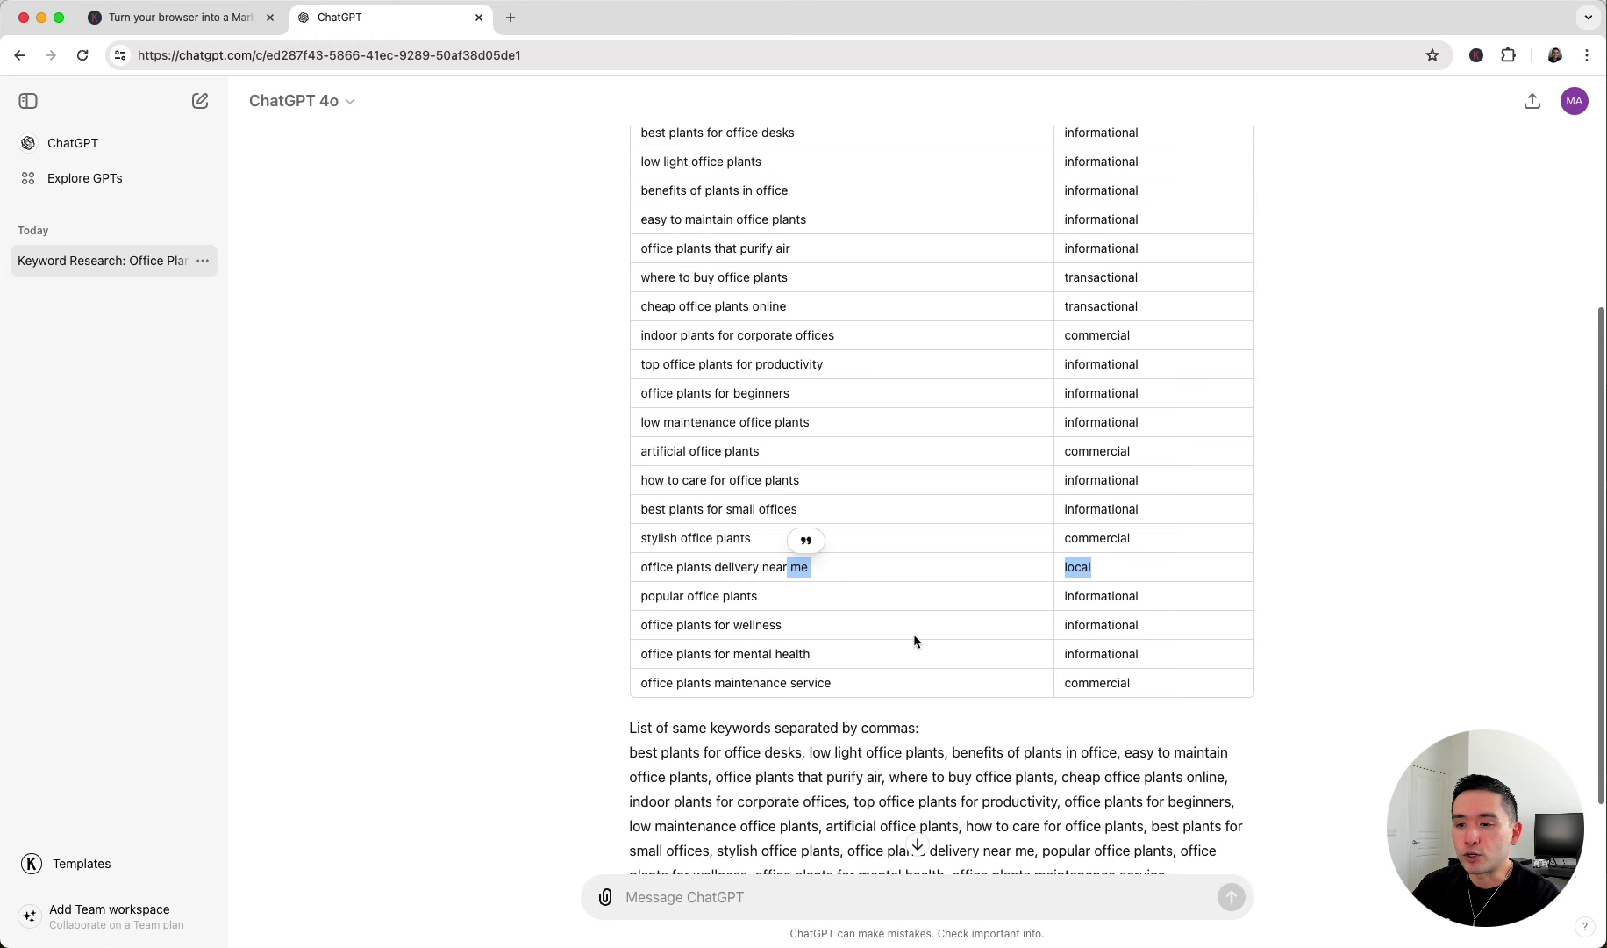
pyautogui.click(915, 662)
pyautogui.scroll(2, 944, 659)
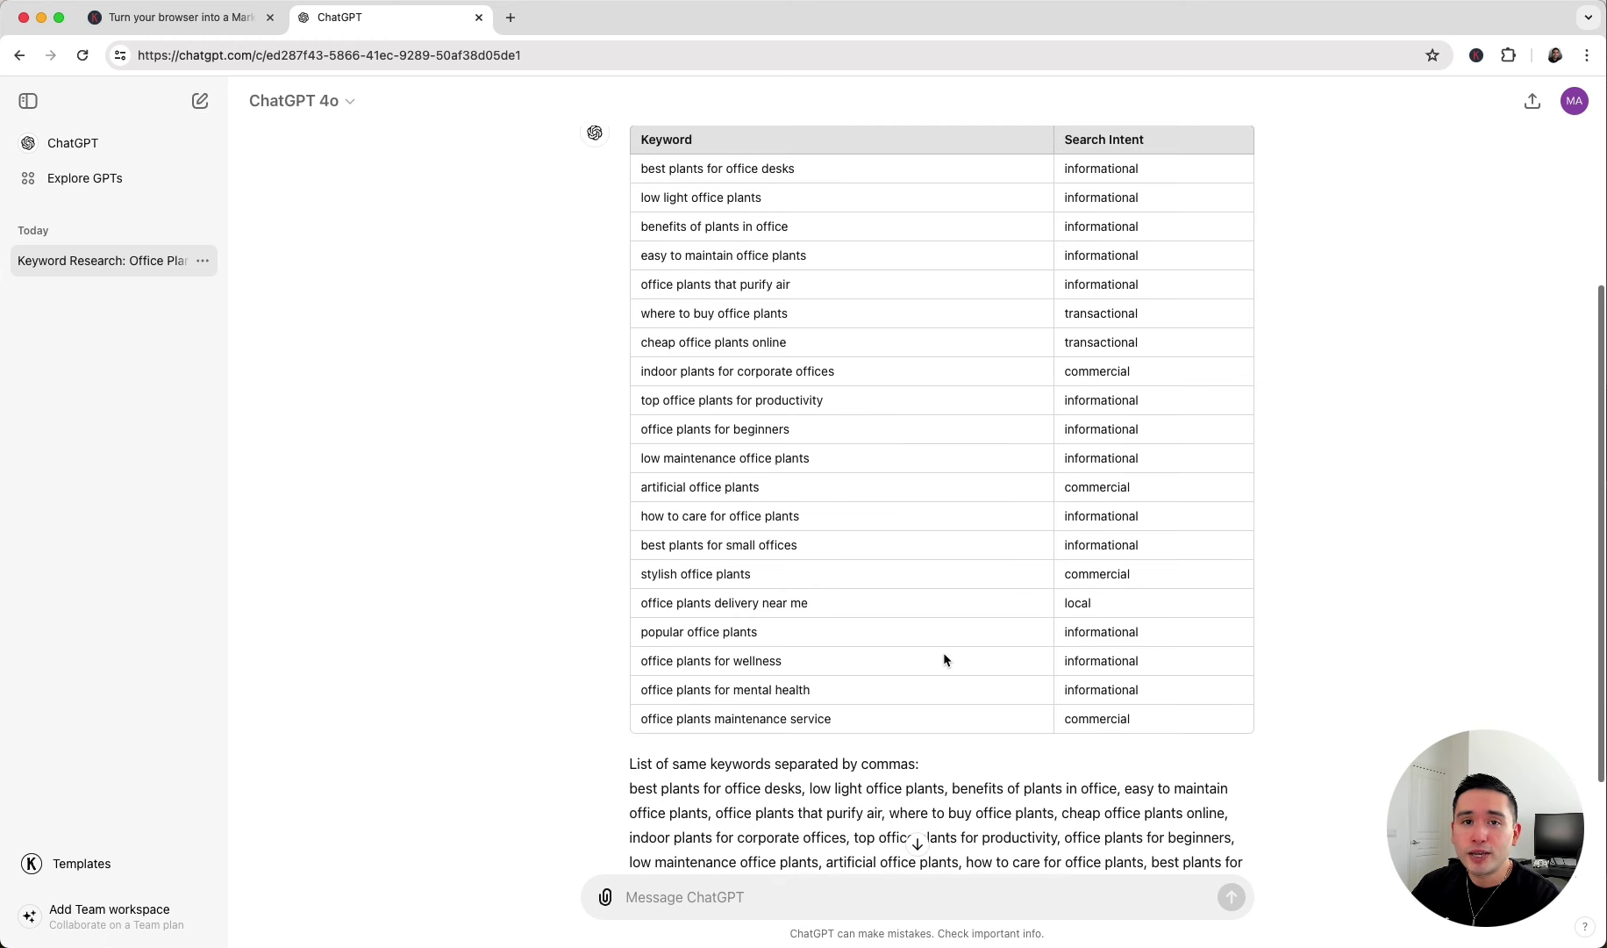
pyautogui.scroll(3, 943, 660)
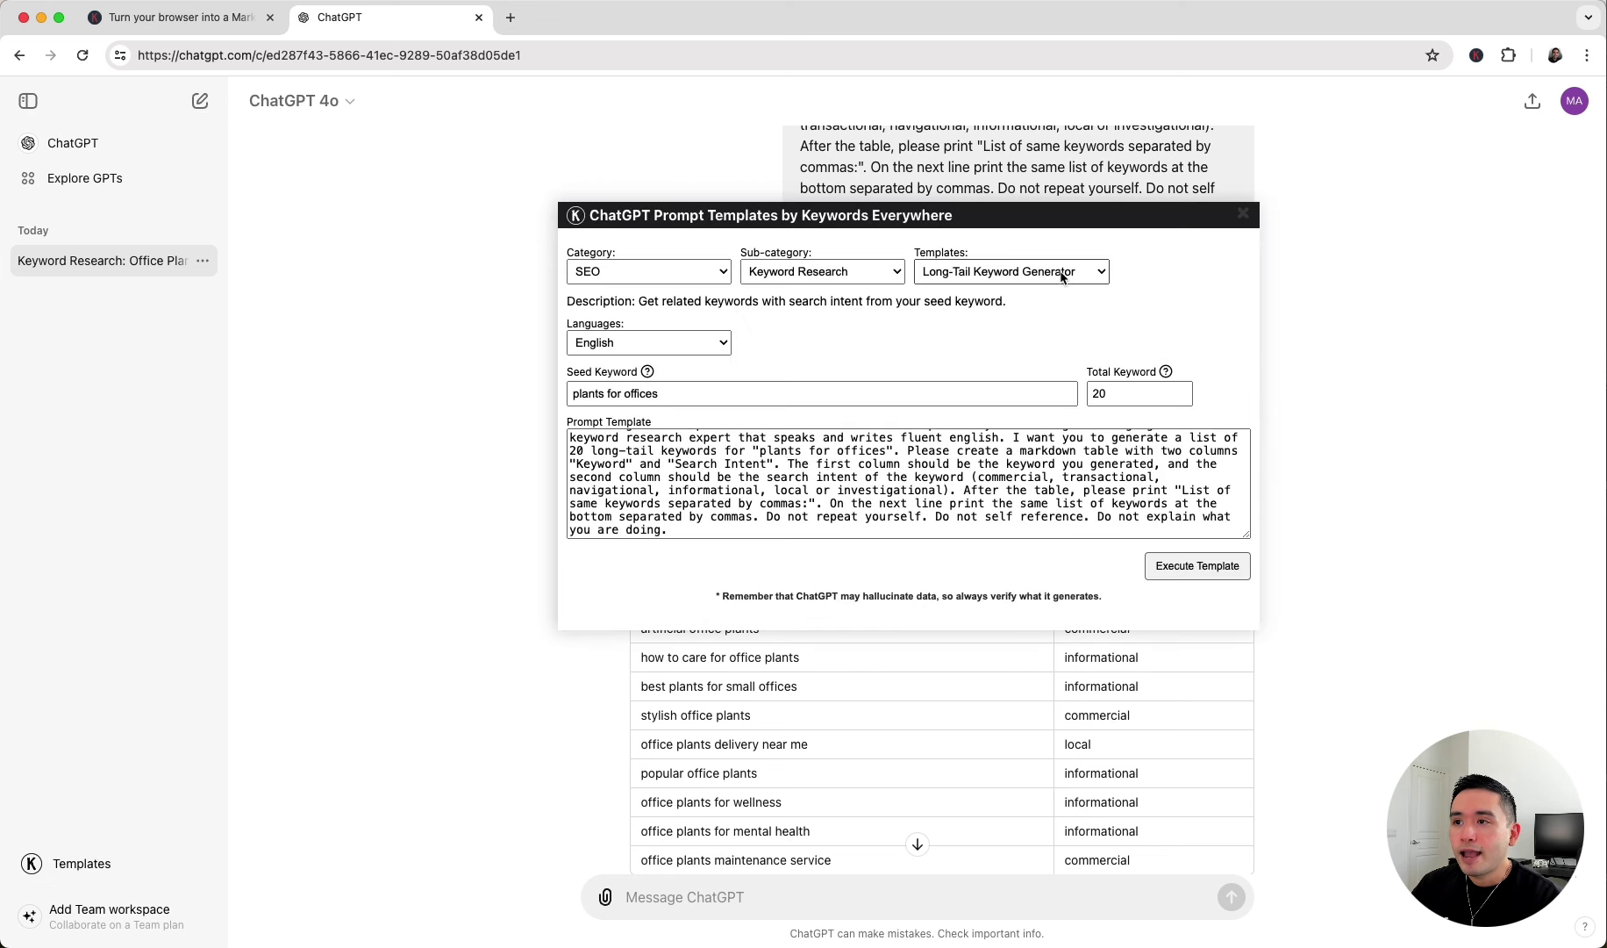
# - Load the Related Keyword Generator template, set Total Keyword to 20, and execute it
pyautogui.click(1062, 277)
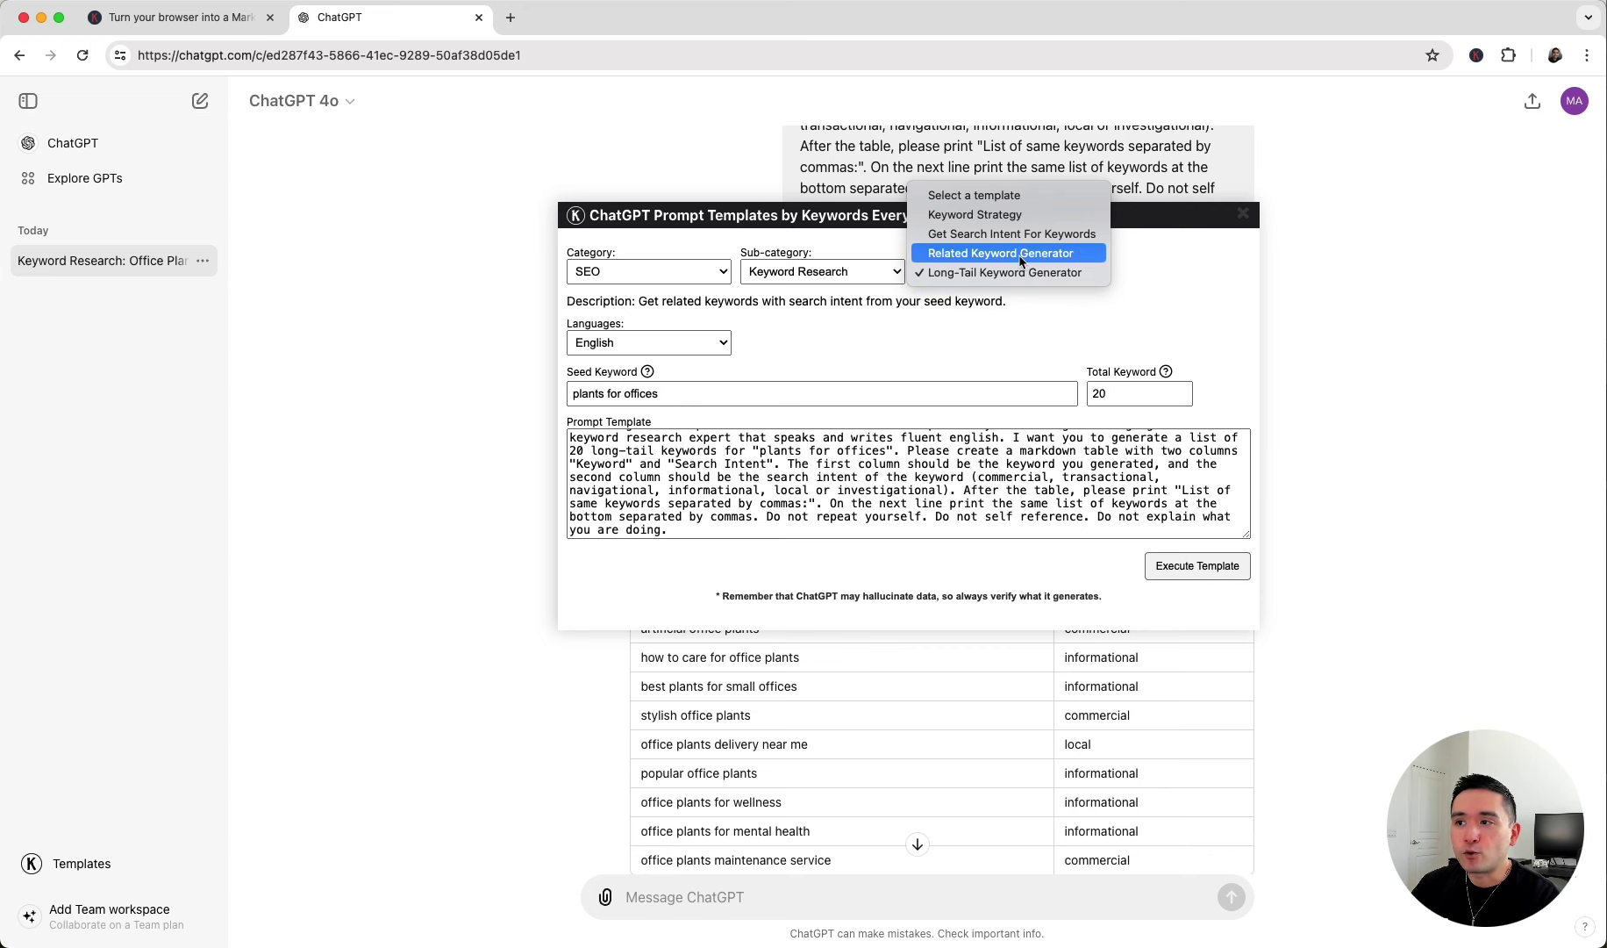
pyautogui.click(1019, 256)
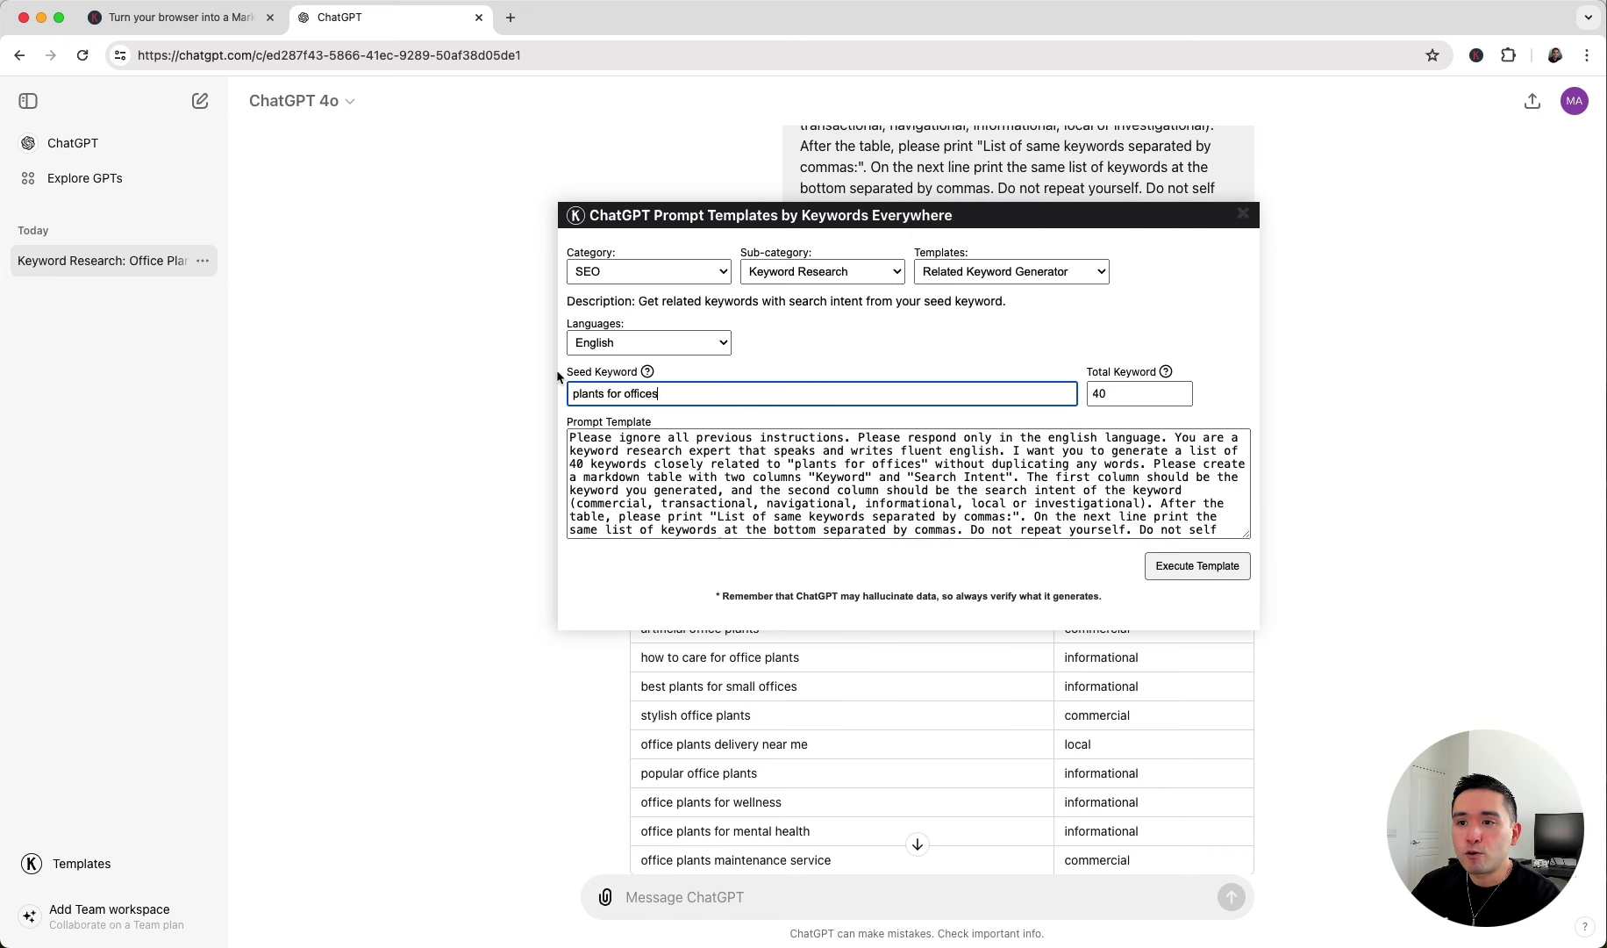
pyautogui.click(1100, 393)
pyautogui.press('BackSpace')
pyautogui.write('2')
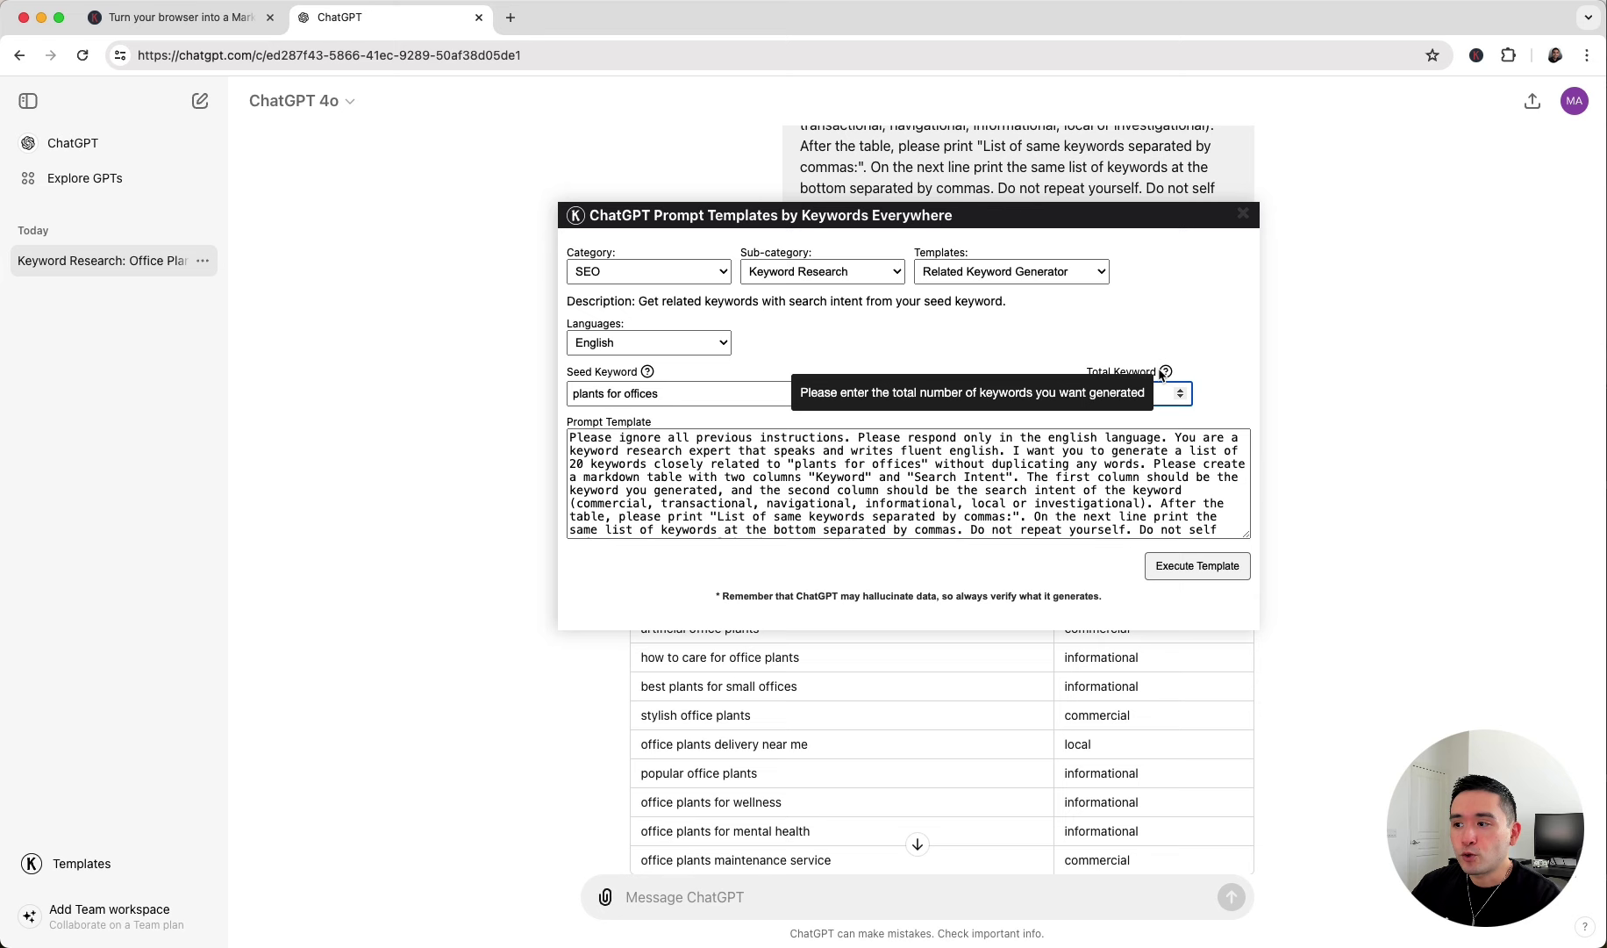
pyautogui.click(1182, 572)
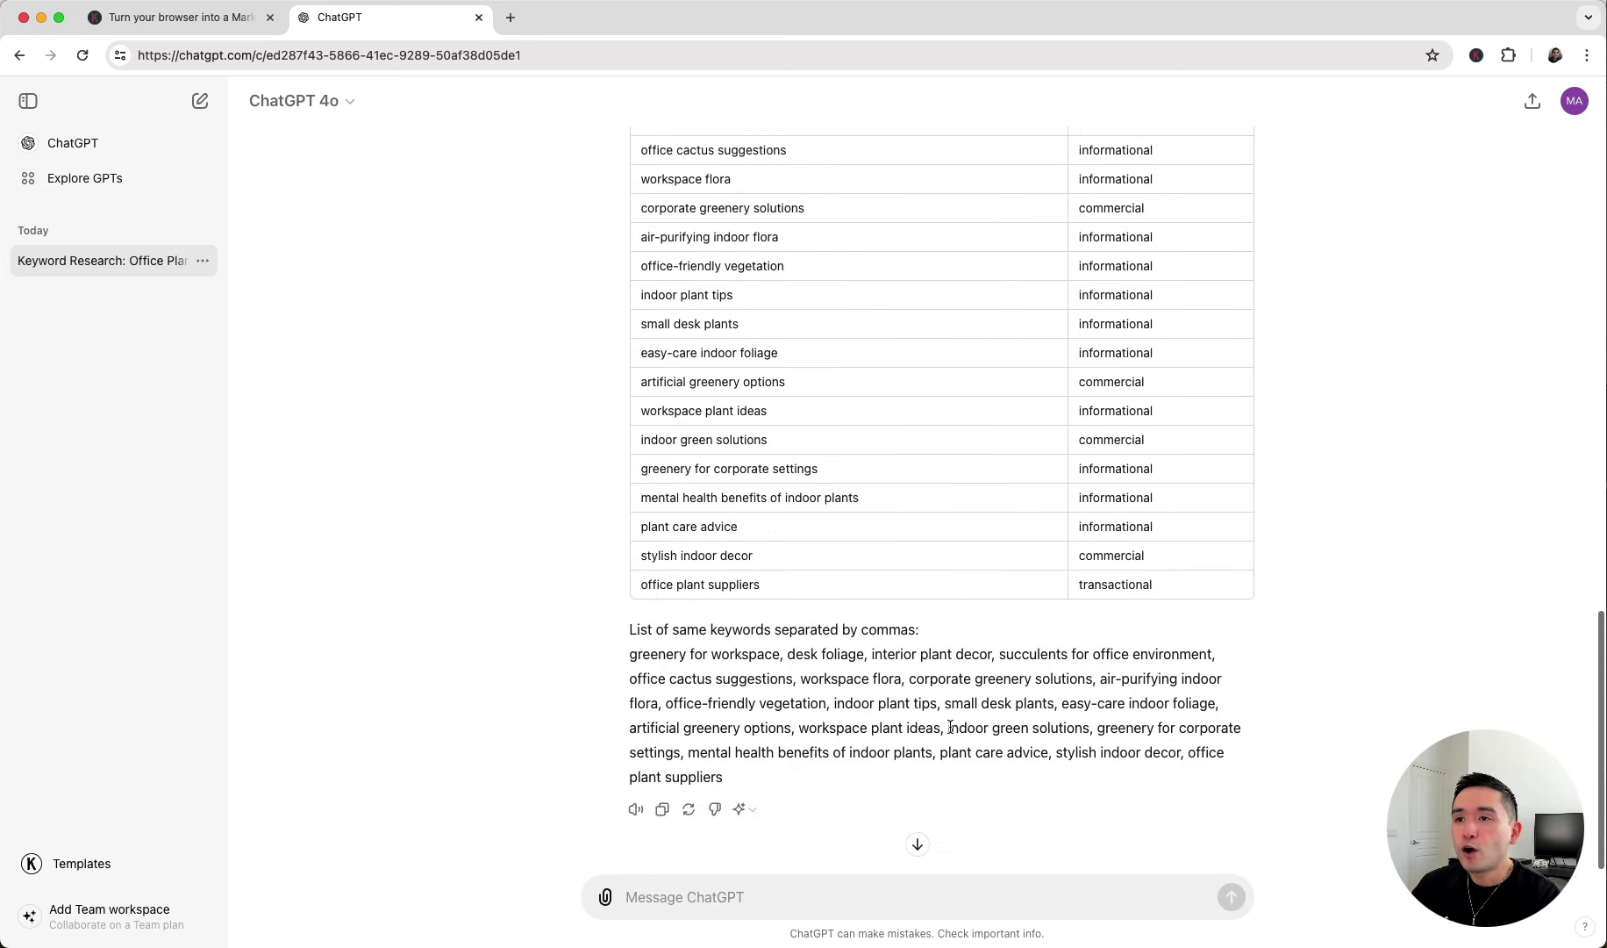
# - Scroll back to the earlier long-tail keyword table and return to compare it with the new reply
pyautogui.scroll(5, 949, 725)
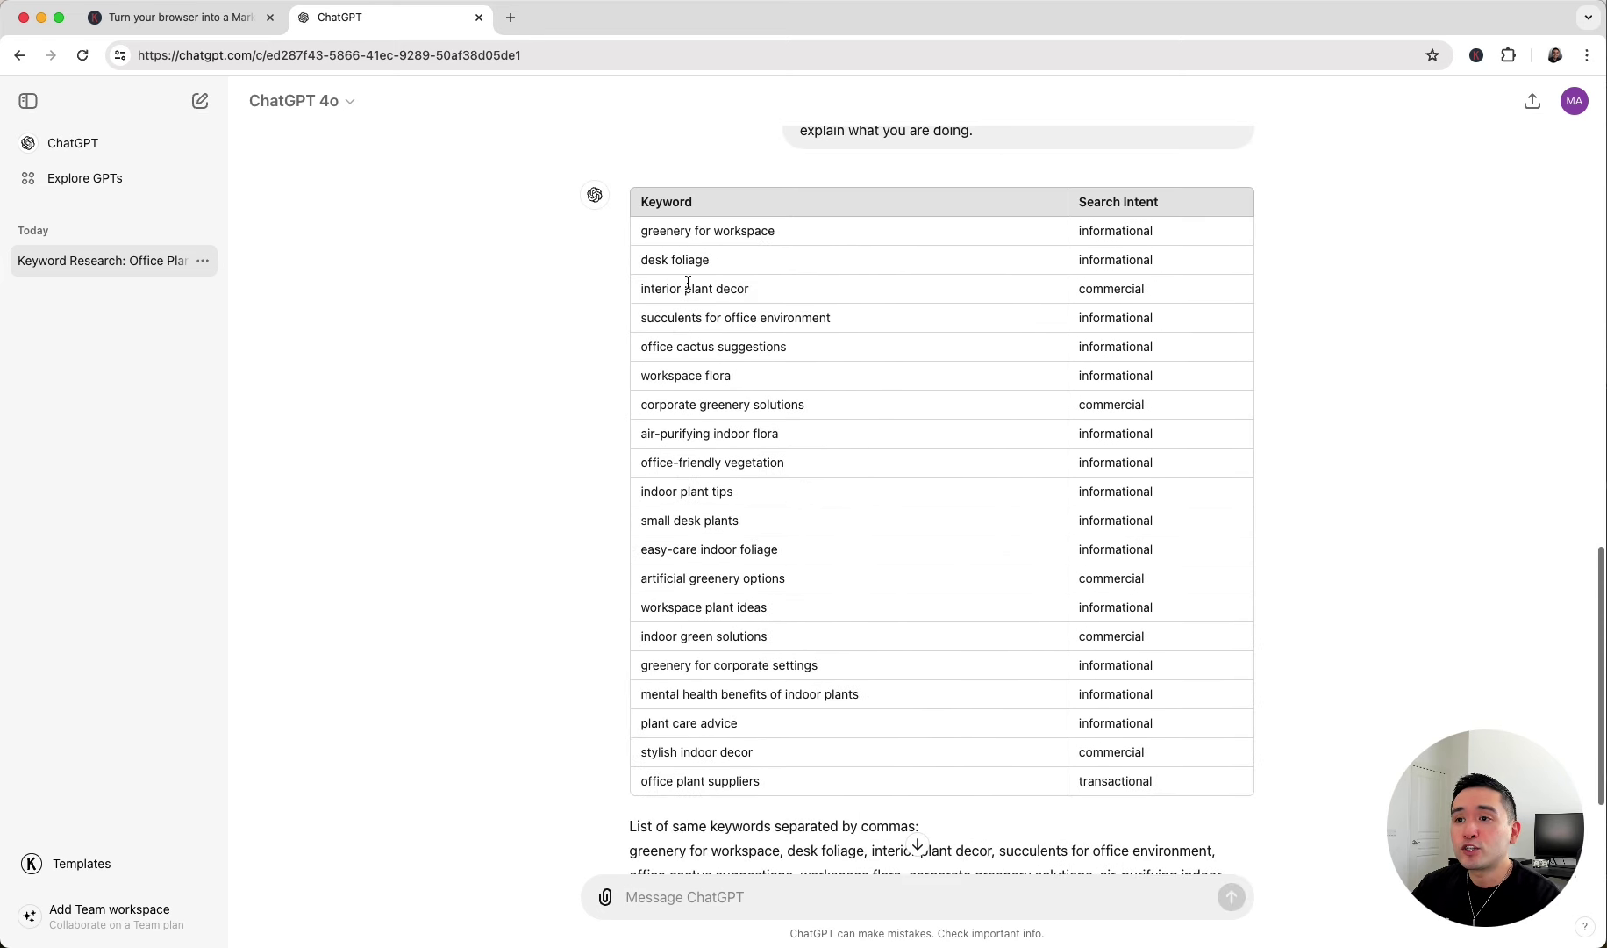
pyautogui.moveTo(1079, 230); pyautogui.dragTo(852, 774)
pyautogui.scroll(3, 851, 774)
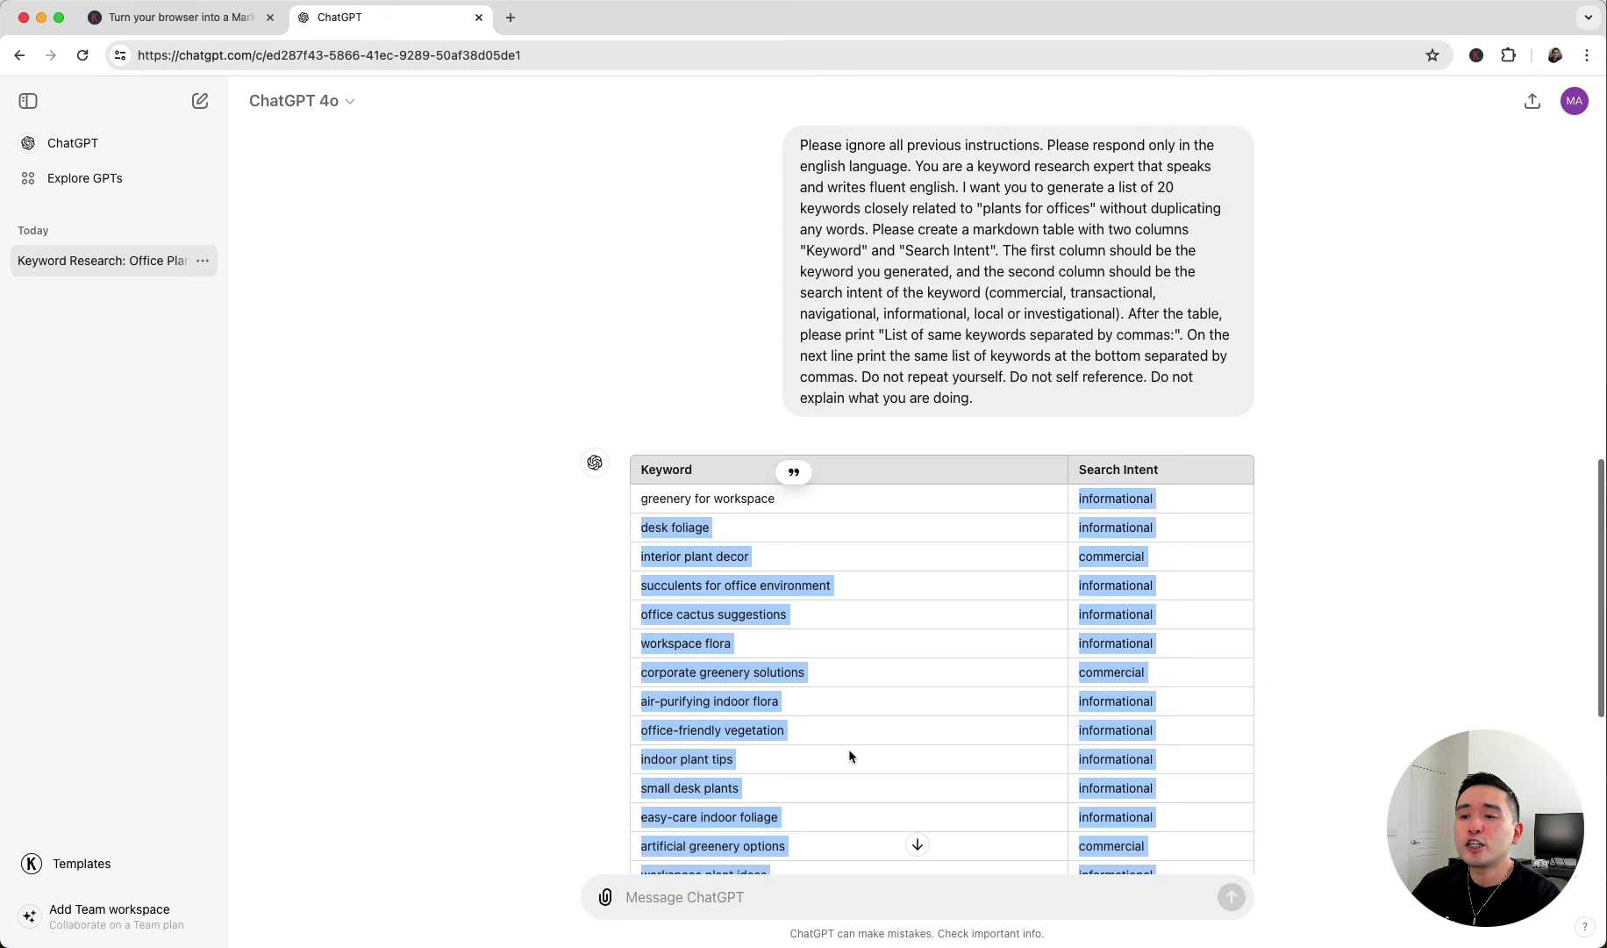
pyautogui.scroll(10, 843, 694)
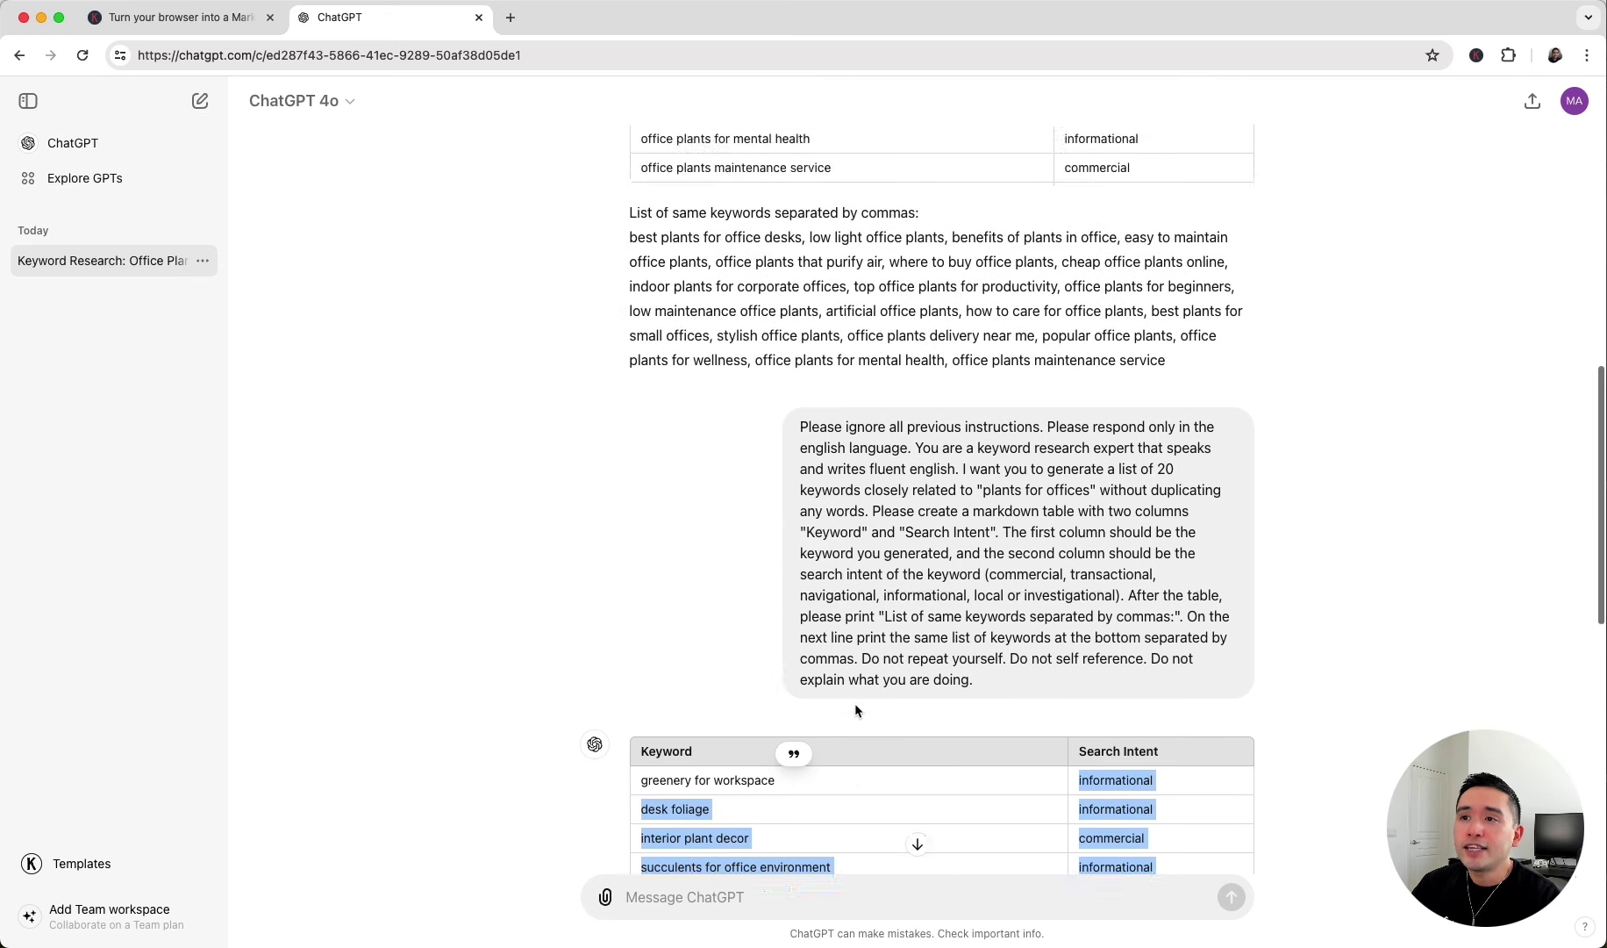
pyautogui.moveTo(641, 203); pyautogui.dragTo(785, 449)
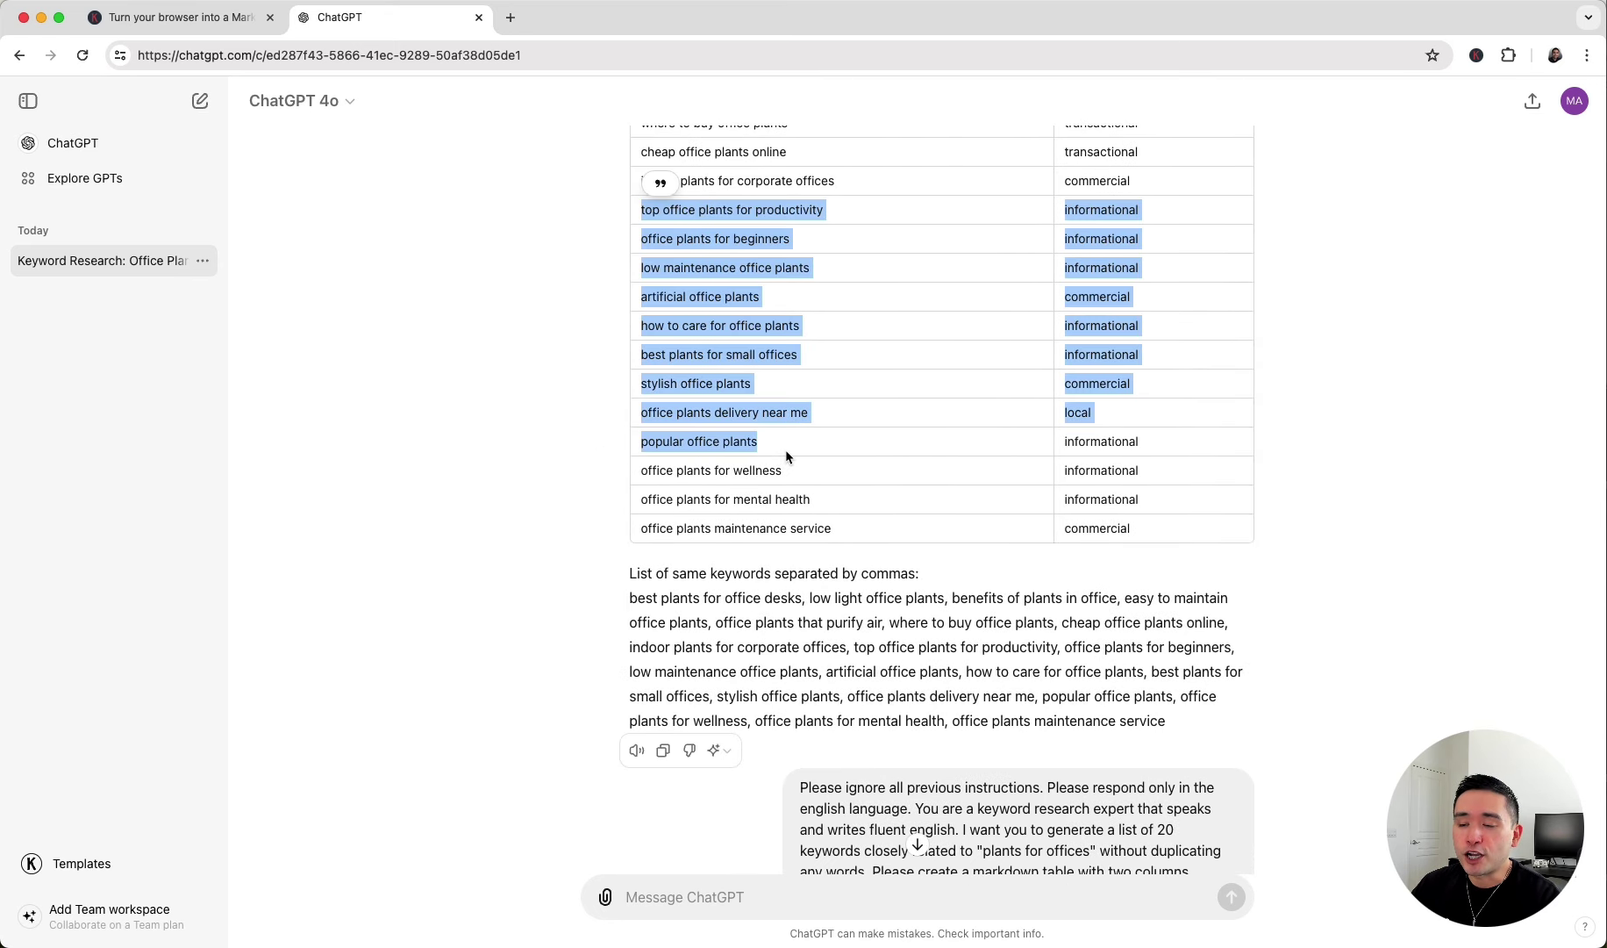
pyautogui.scroll(-4, 799, 457)
pyautogui.moveTo(652, 548); pyautogui.dragTo(738, 752)
pyautogui.scroll(-3, 762, 704)
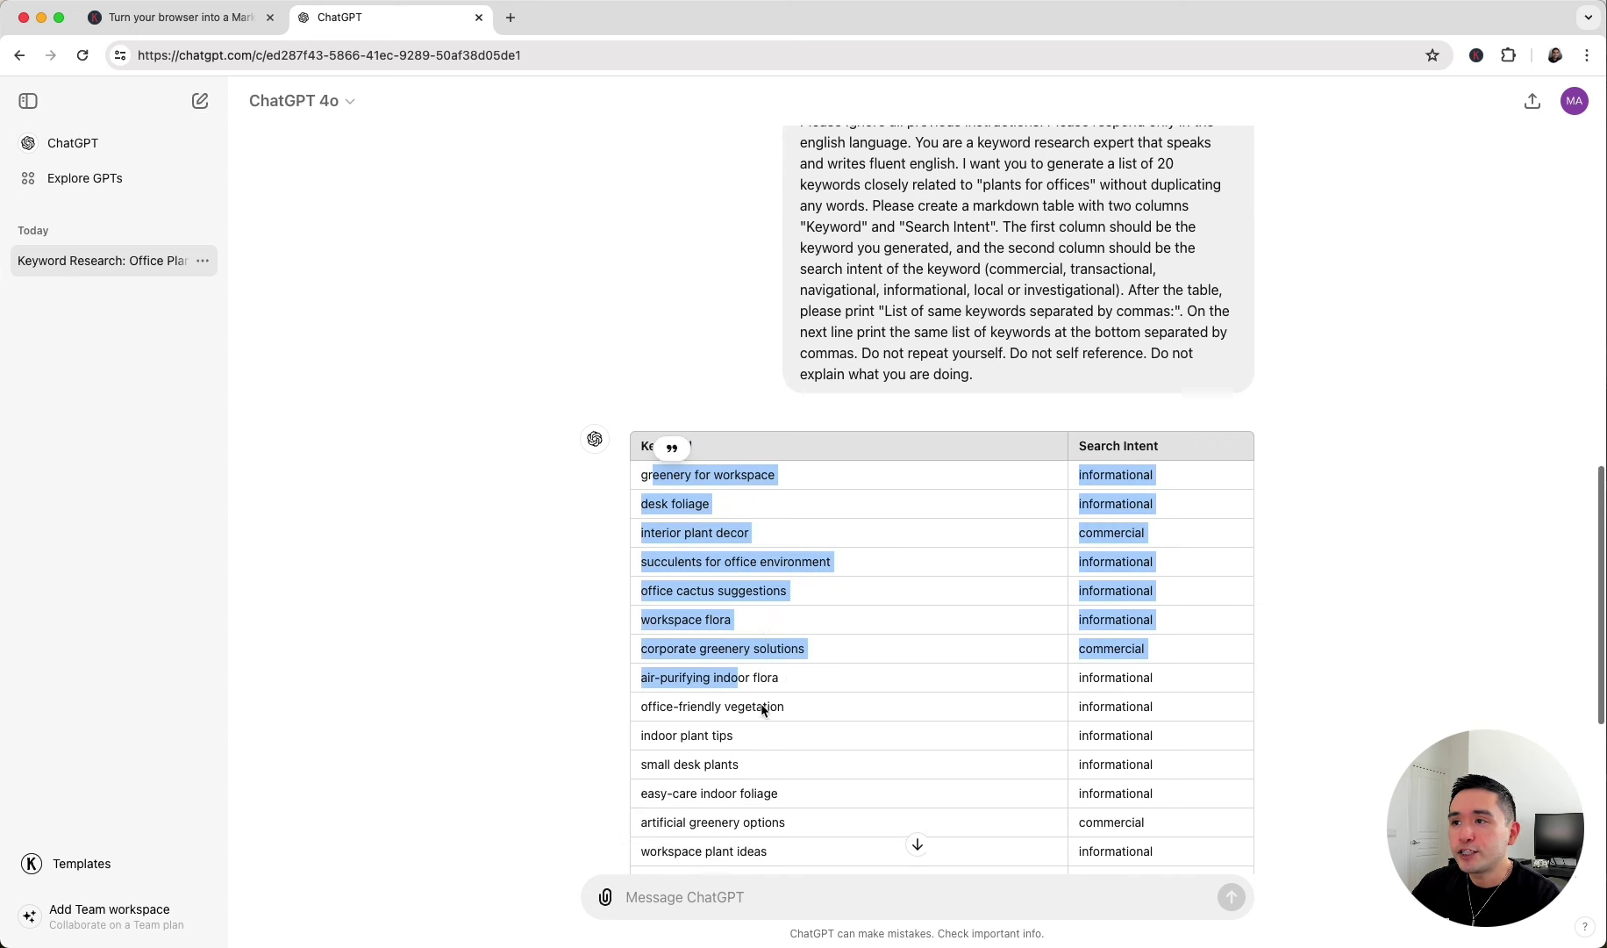
pyautogui.scroll(-1, 761, 703)
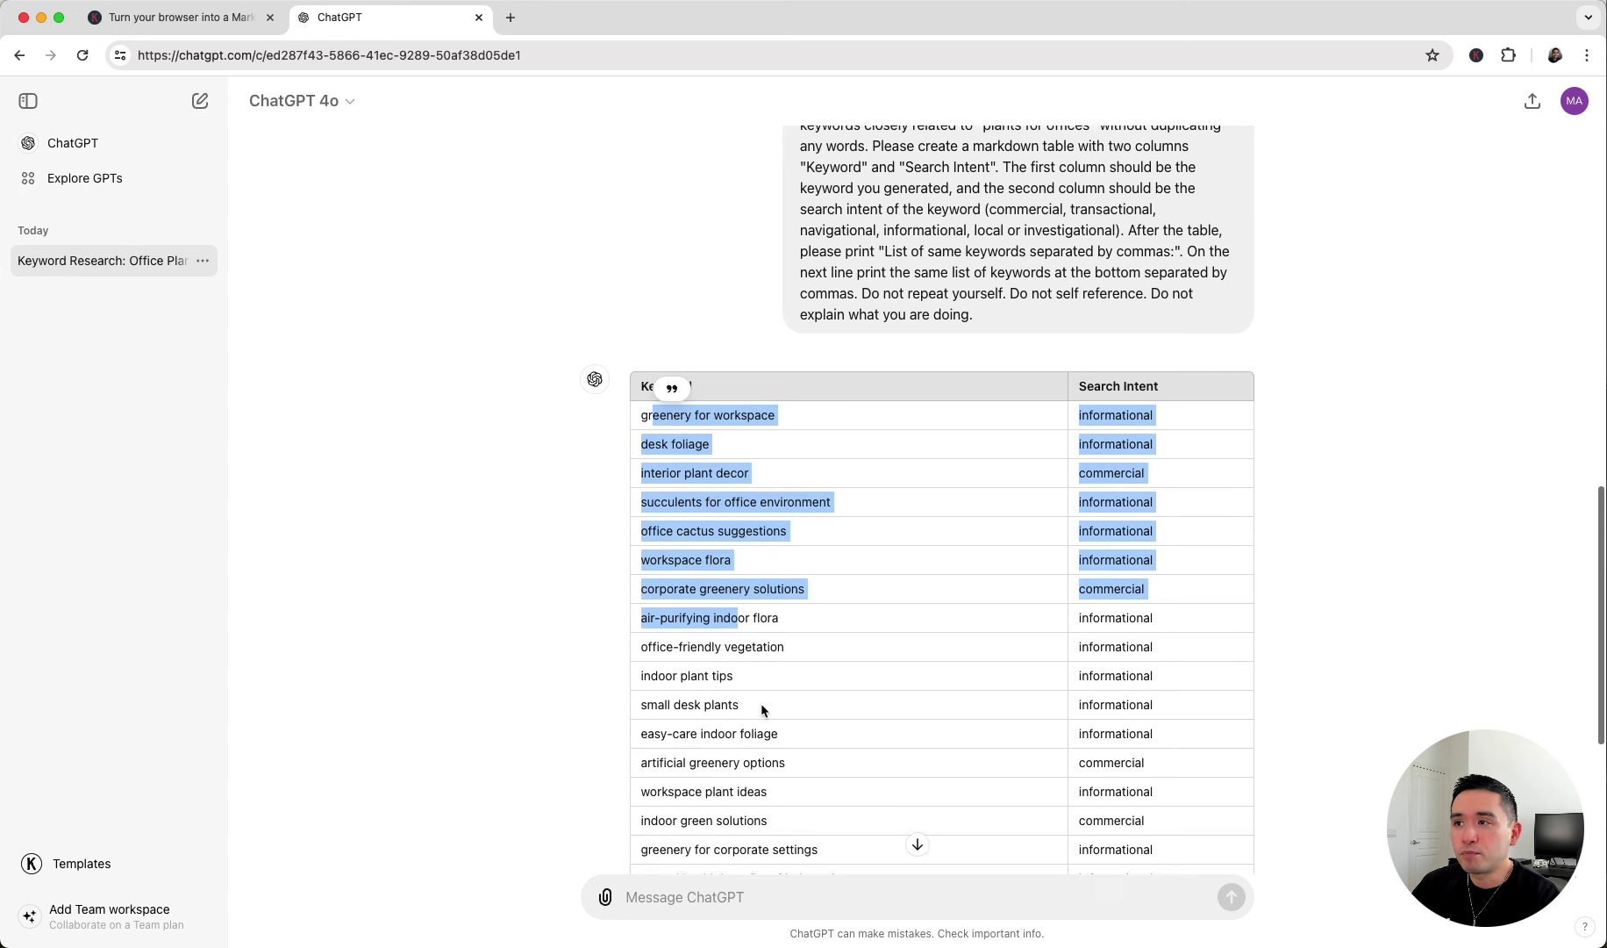
# - Highlight new related keywords such as 'greenery for workspace' and 'desk foliage'
pyautogui.click(685, 527)
pyautogui.moveTo(640, 413); pyautogui.dragTo(772, 422)
pyautogui.moveTo(642, 441); pyautogui.dragTo(737, 556)
pyautogui.click(739, 562)
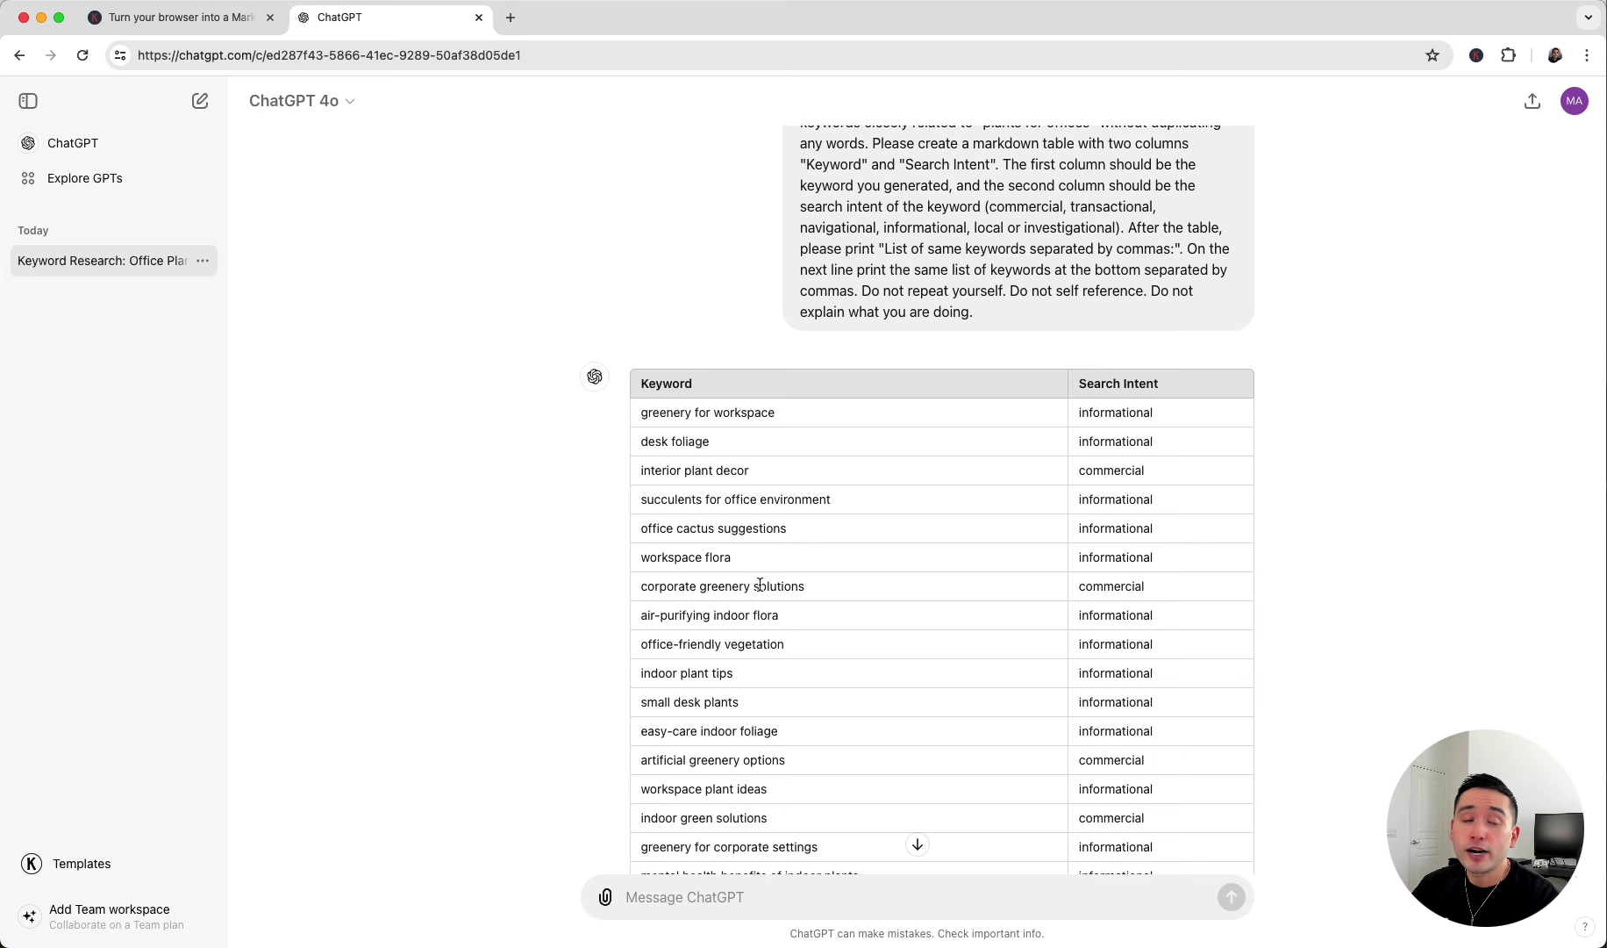
pyautogui.moveTo(693, 413); pyautogui.dragTo(724, 544)
pyautogui.scroll(-3, 721, 562)
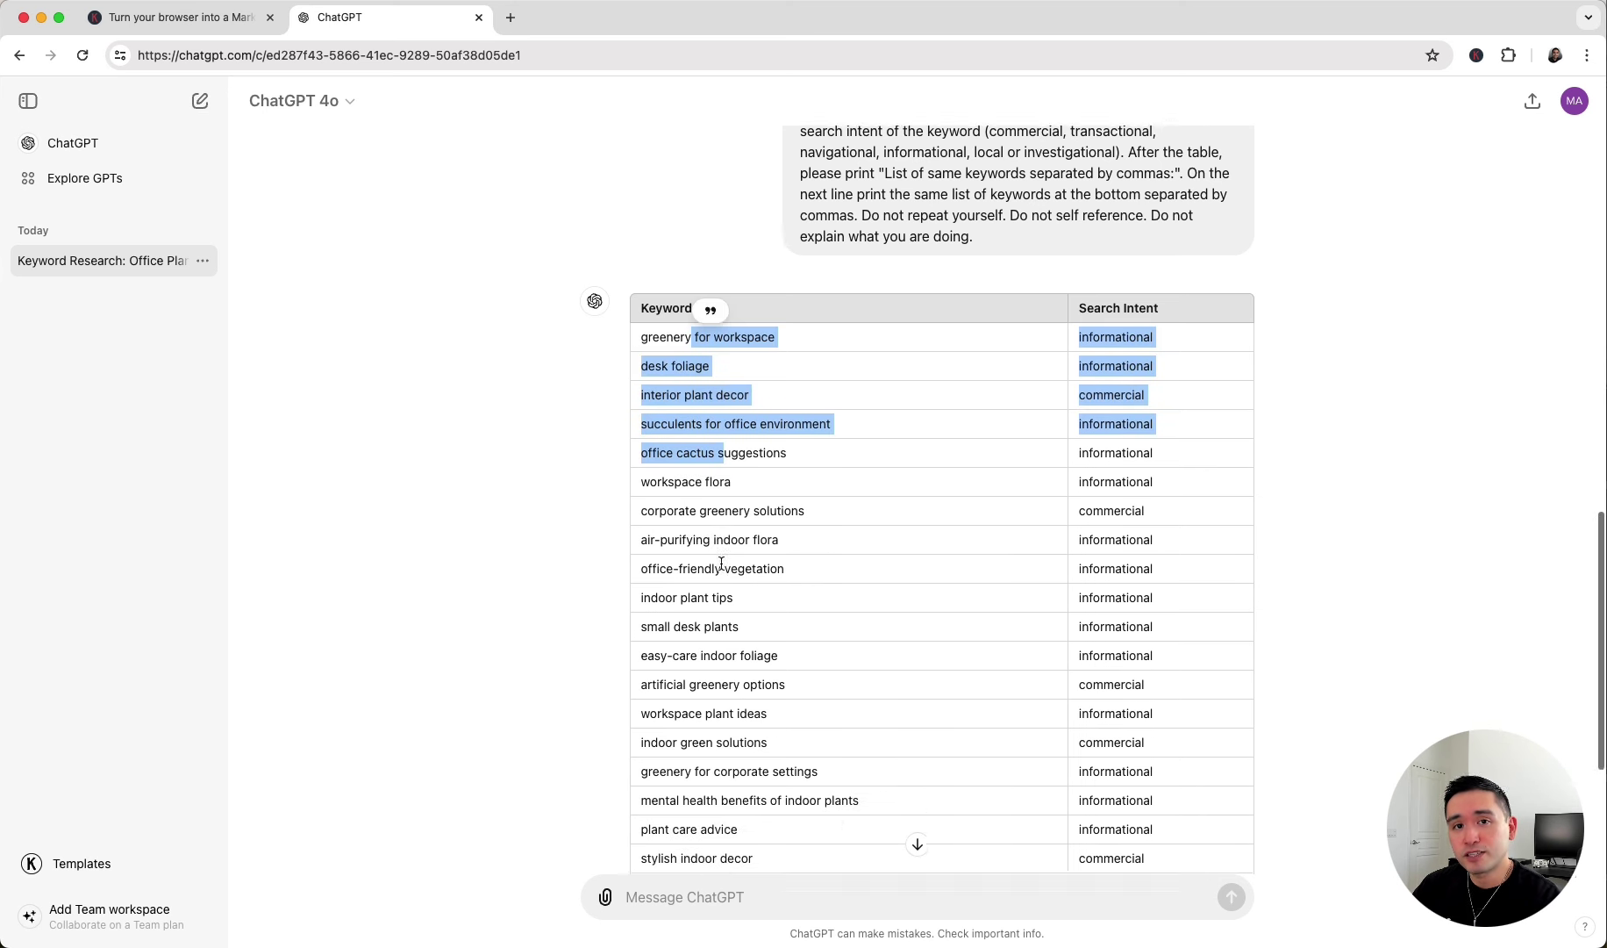
pyautogui.click(745, 576)
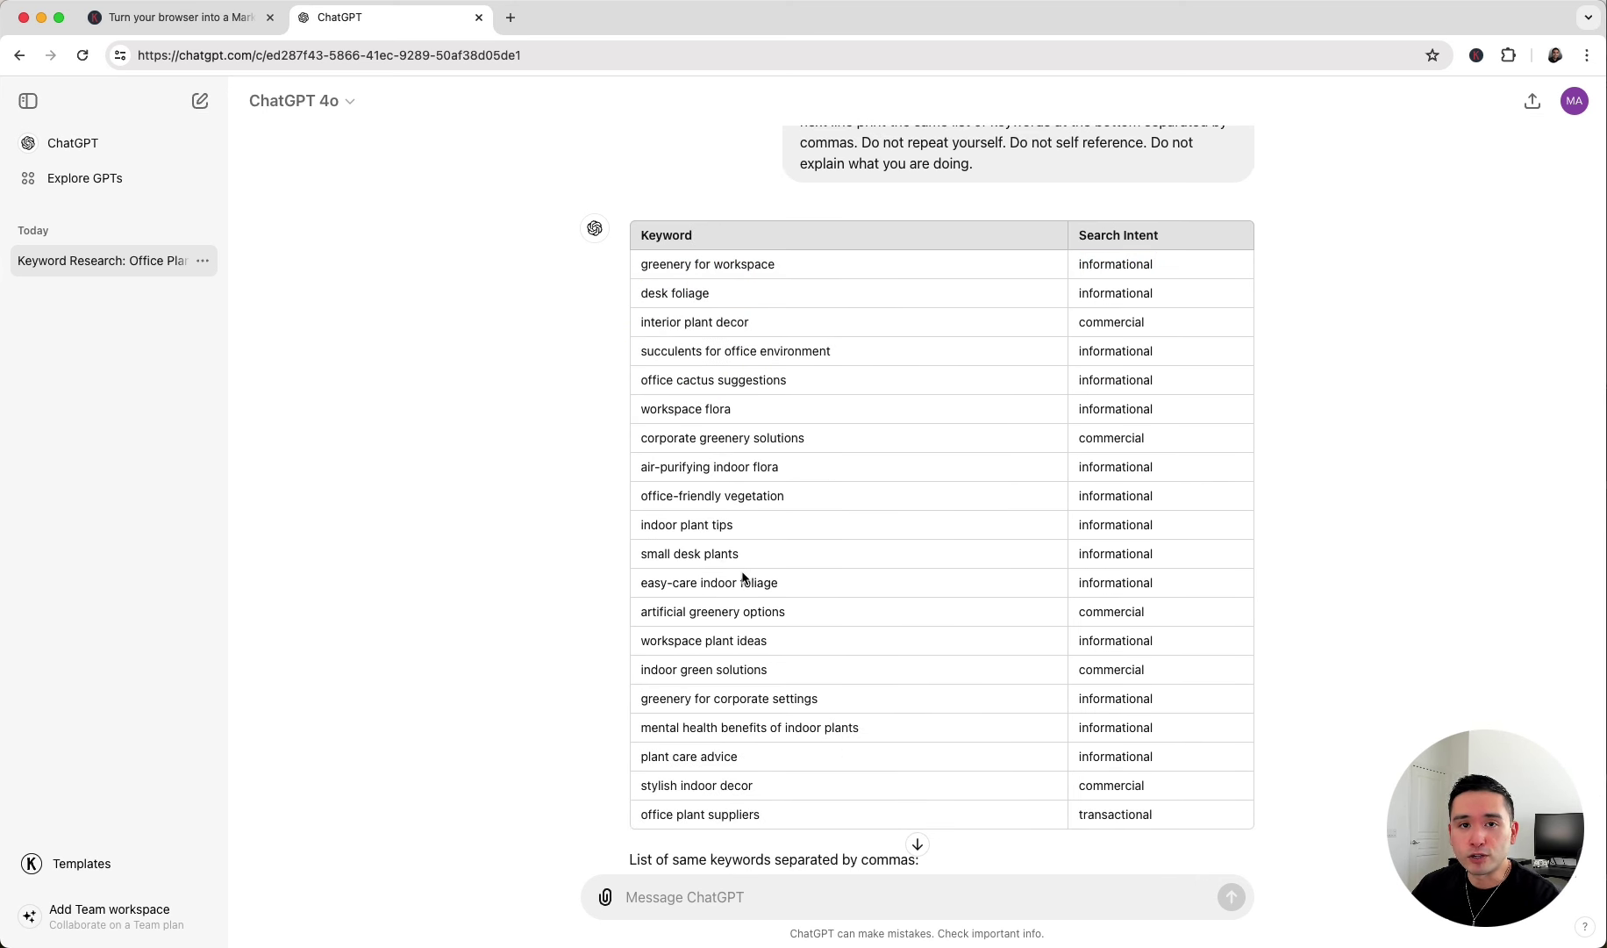
pyautogui.moveTo(666, 264); pyautogui.dragTo(776, 264)
pyautogui.click(710, 303)
pyautogui.moveTo(723, 323); pyautogui.dragTo(769, 344)
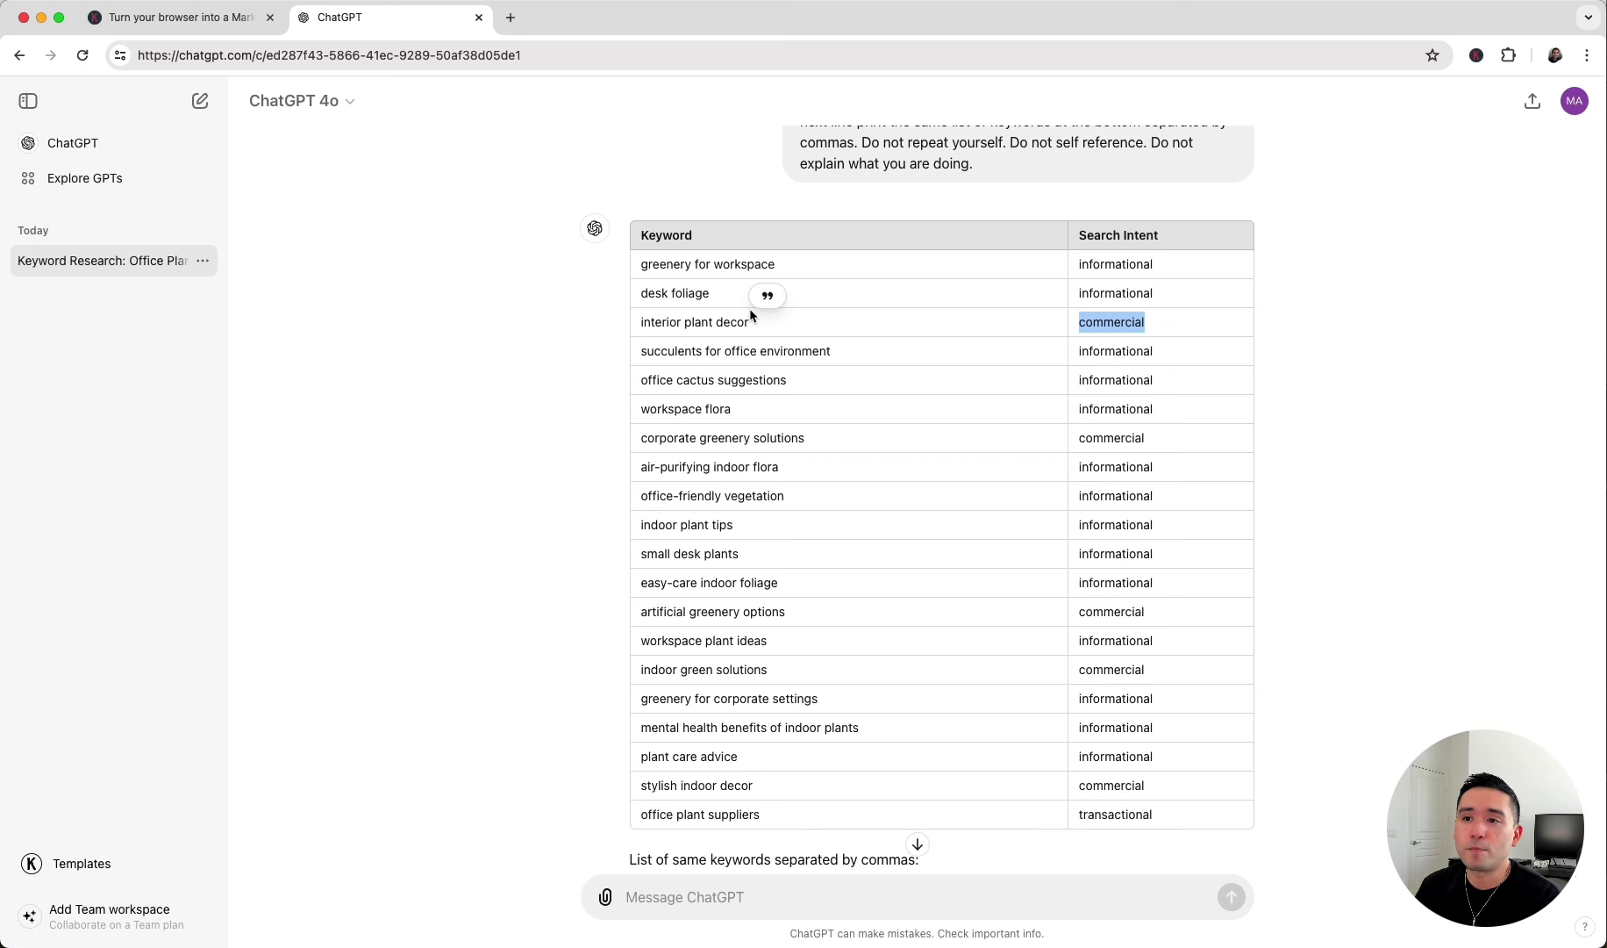
pyautogui.moveTo(672, 263); pyautogui.dragTo(780, 350)
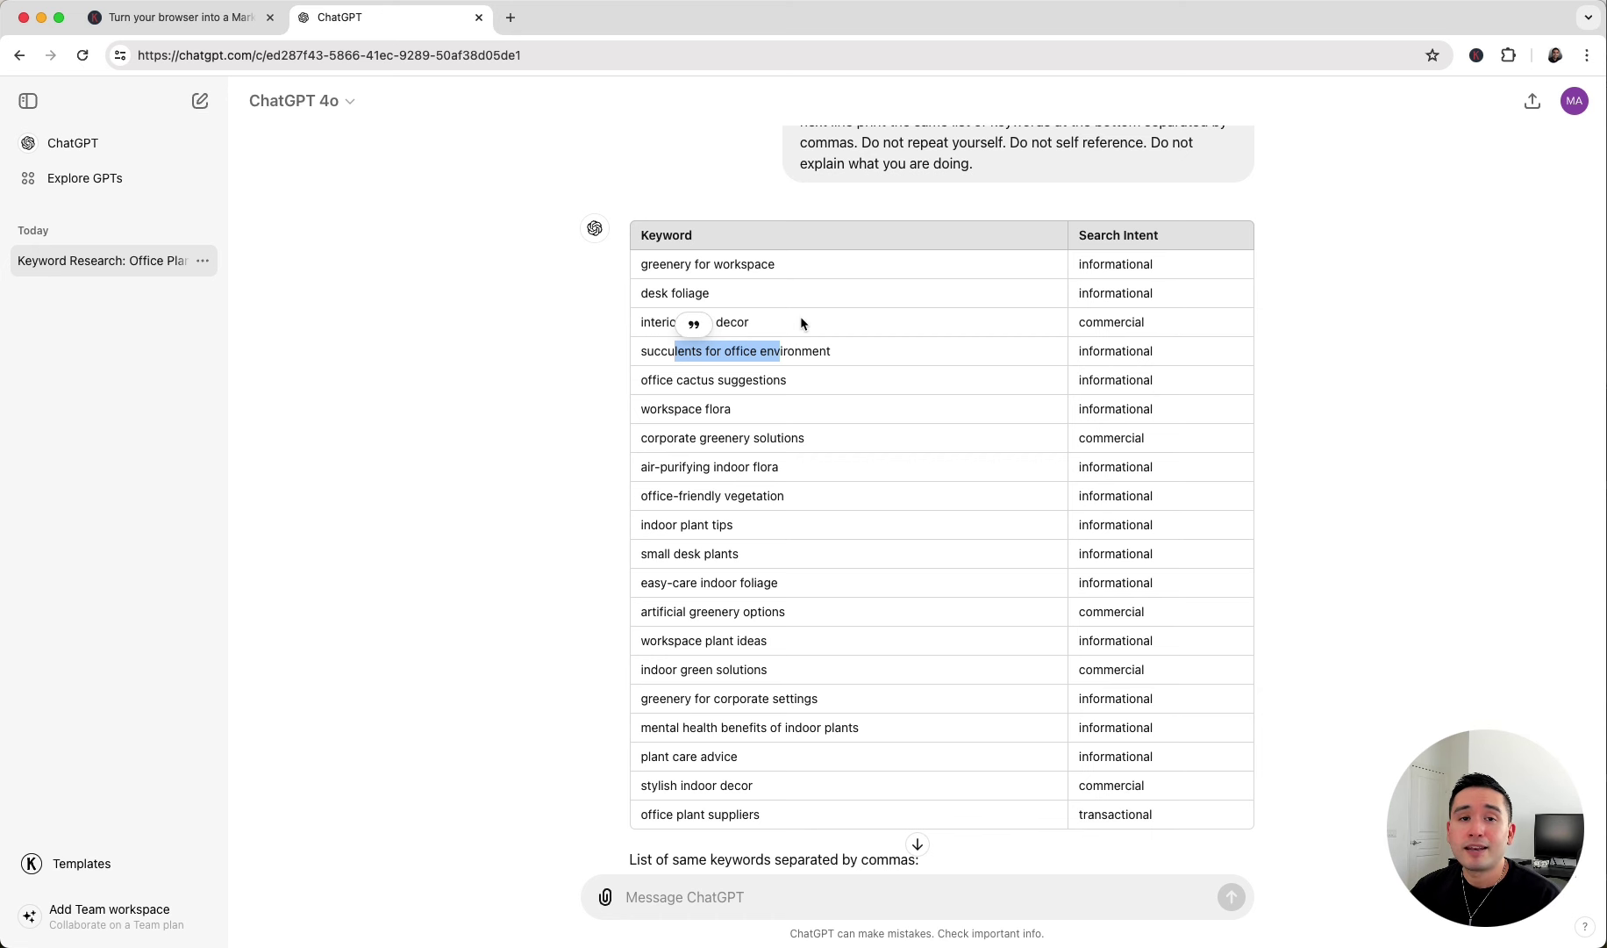
pyautogui.moveTo(653, 264); pyautogui.dragTo(809, 771)
pyautogui.click(835, 559)
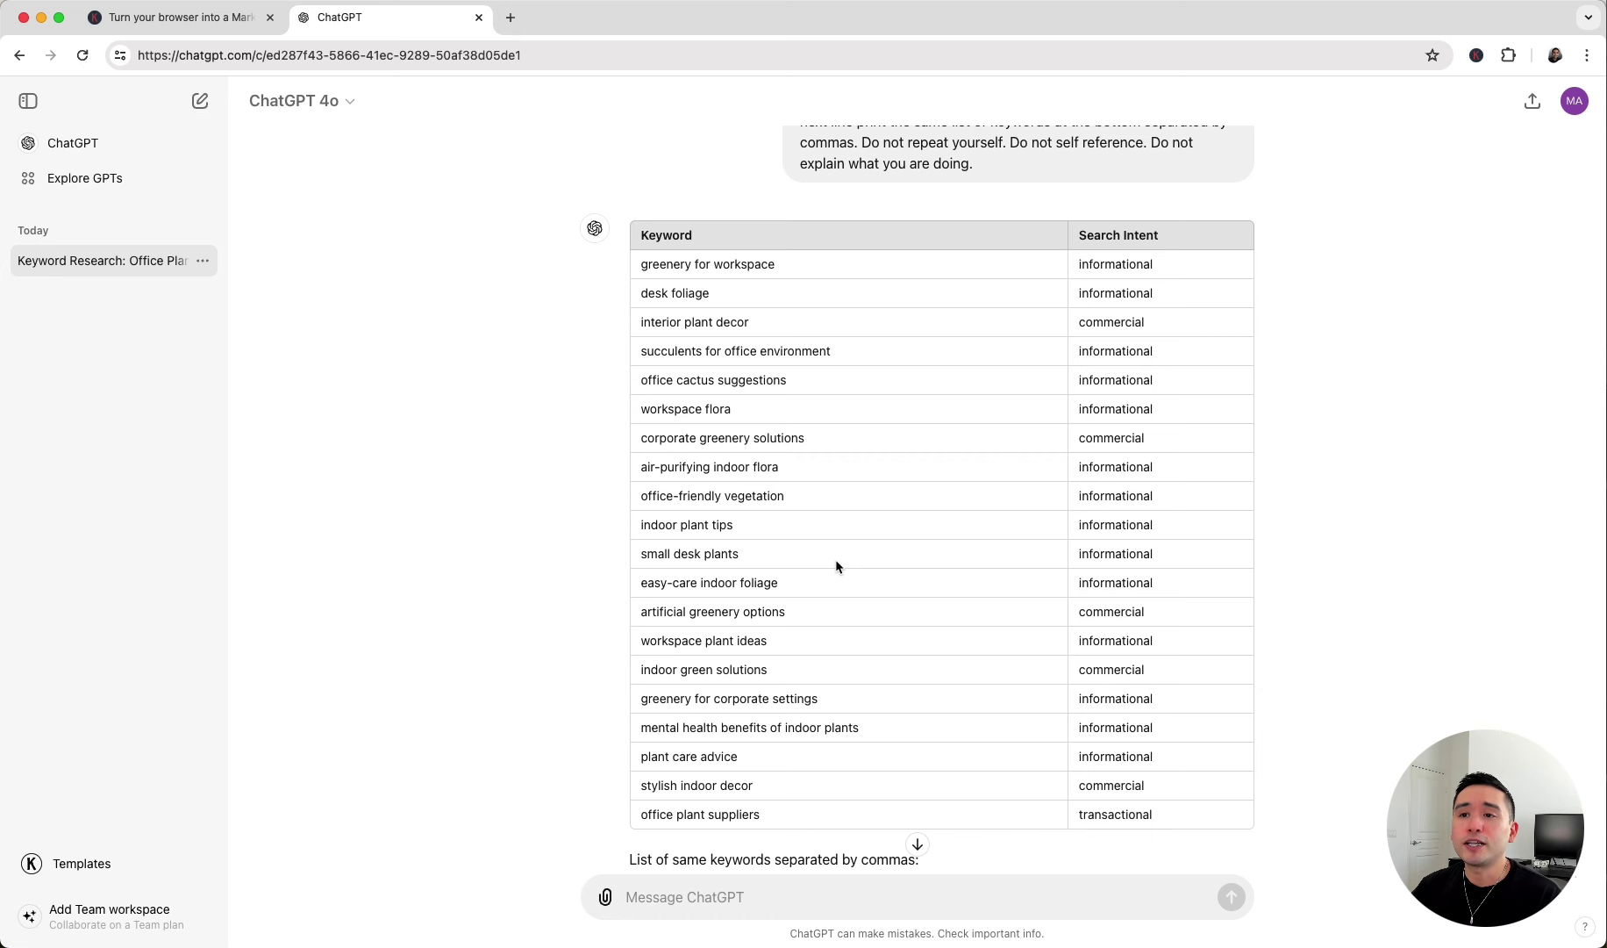
pyautogui.moveTo(674, 265); pyautogui.dragTo(769, 671)
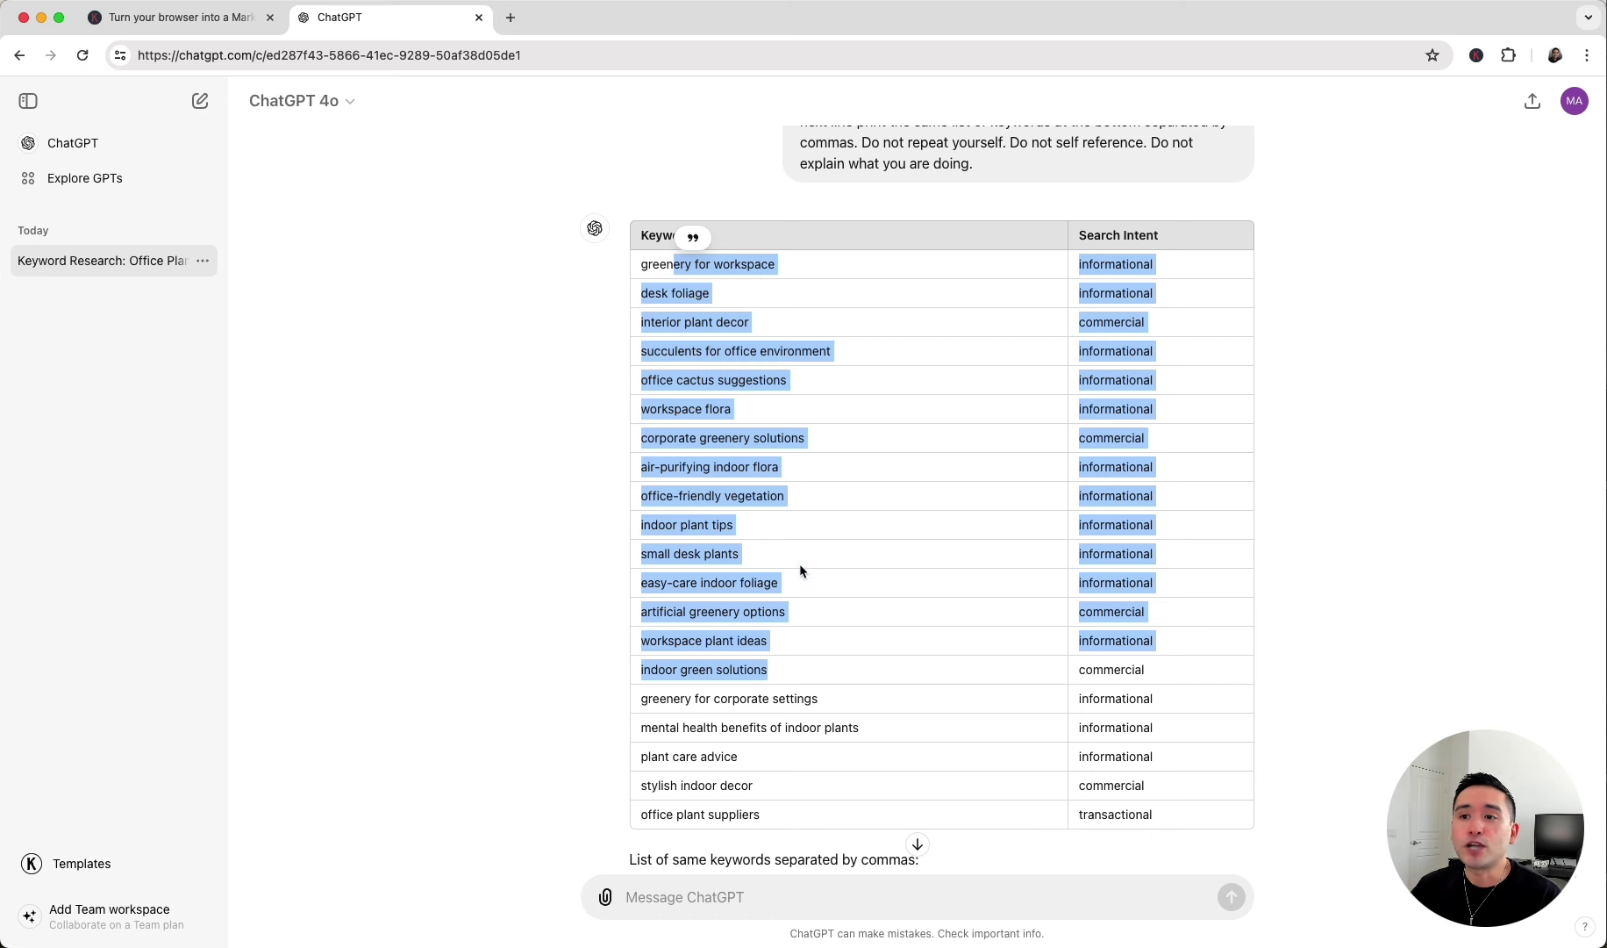
pyautogui.scroll(1, 789, 491)
pyautogui.click(791, 472)
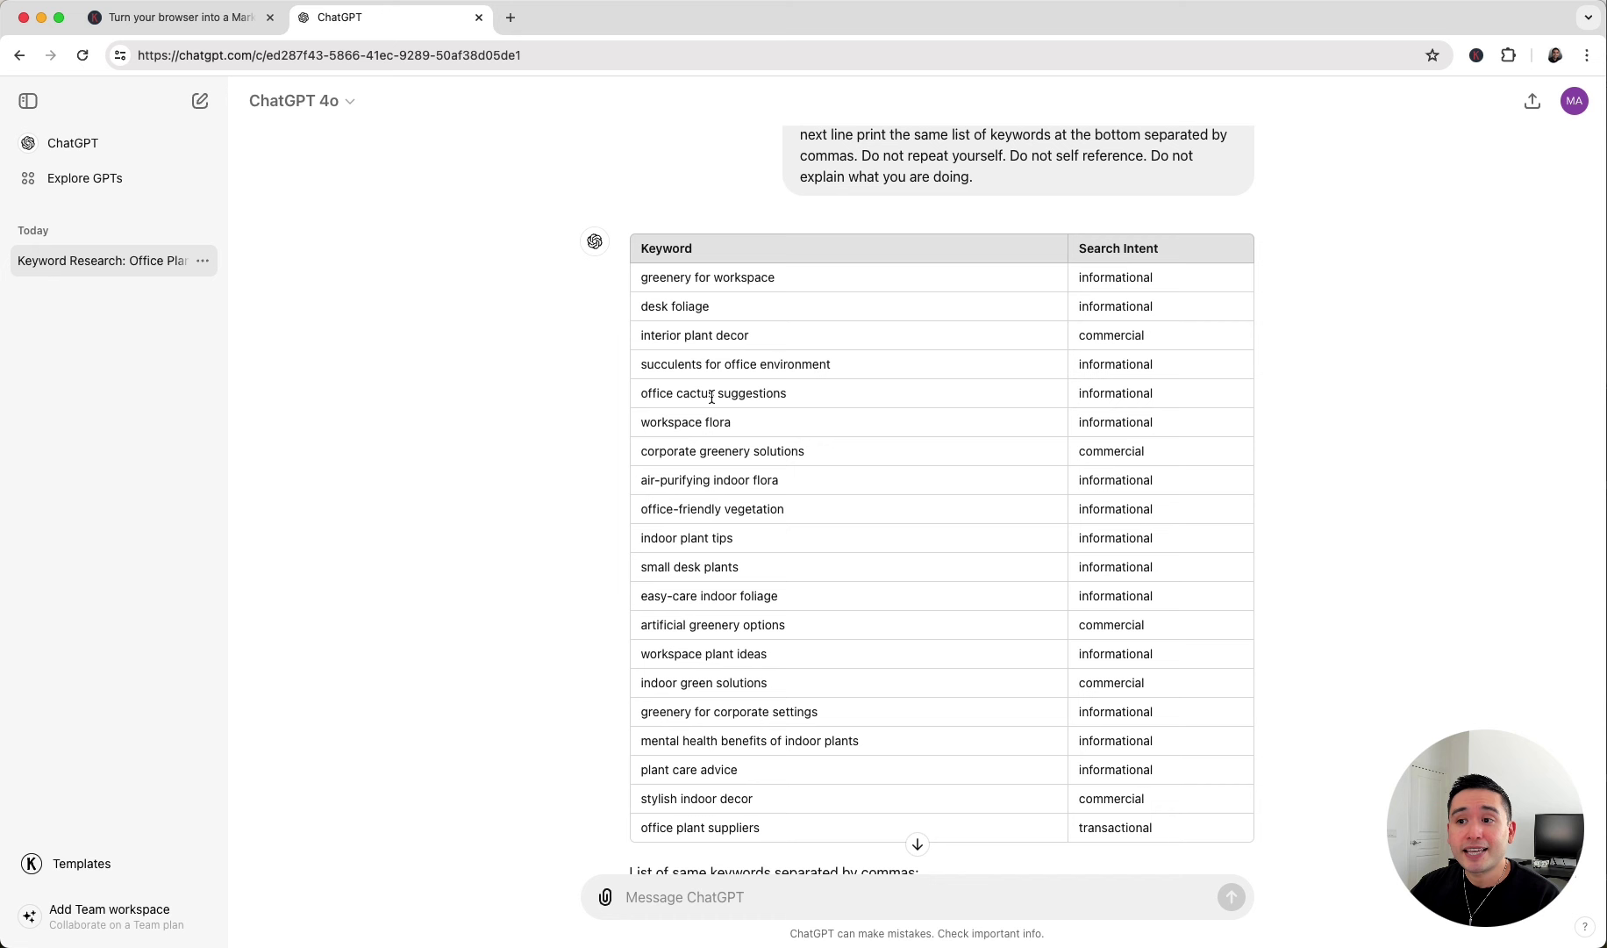
pyautogui.moveTo(711, 397); pyautogui.dragTo(796, 399)
pyautogui.click(640, 396)
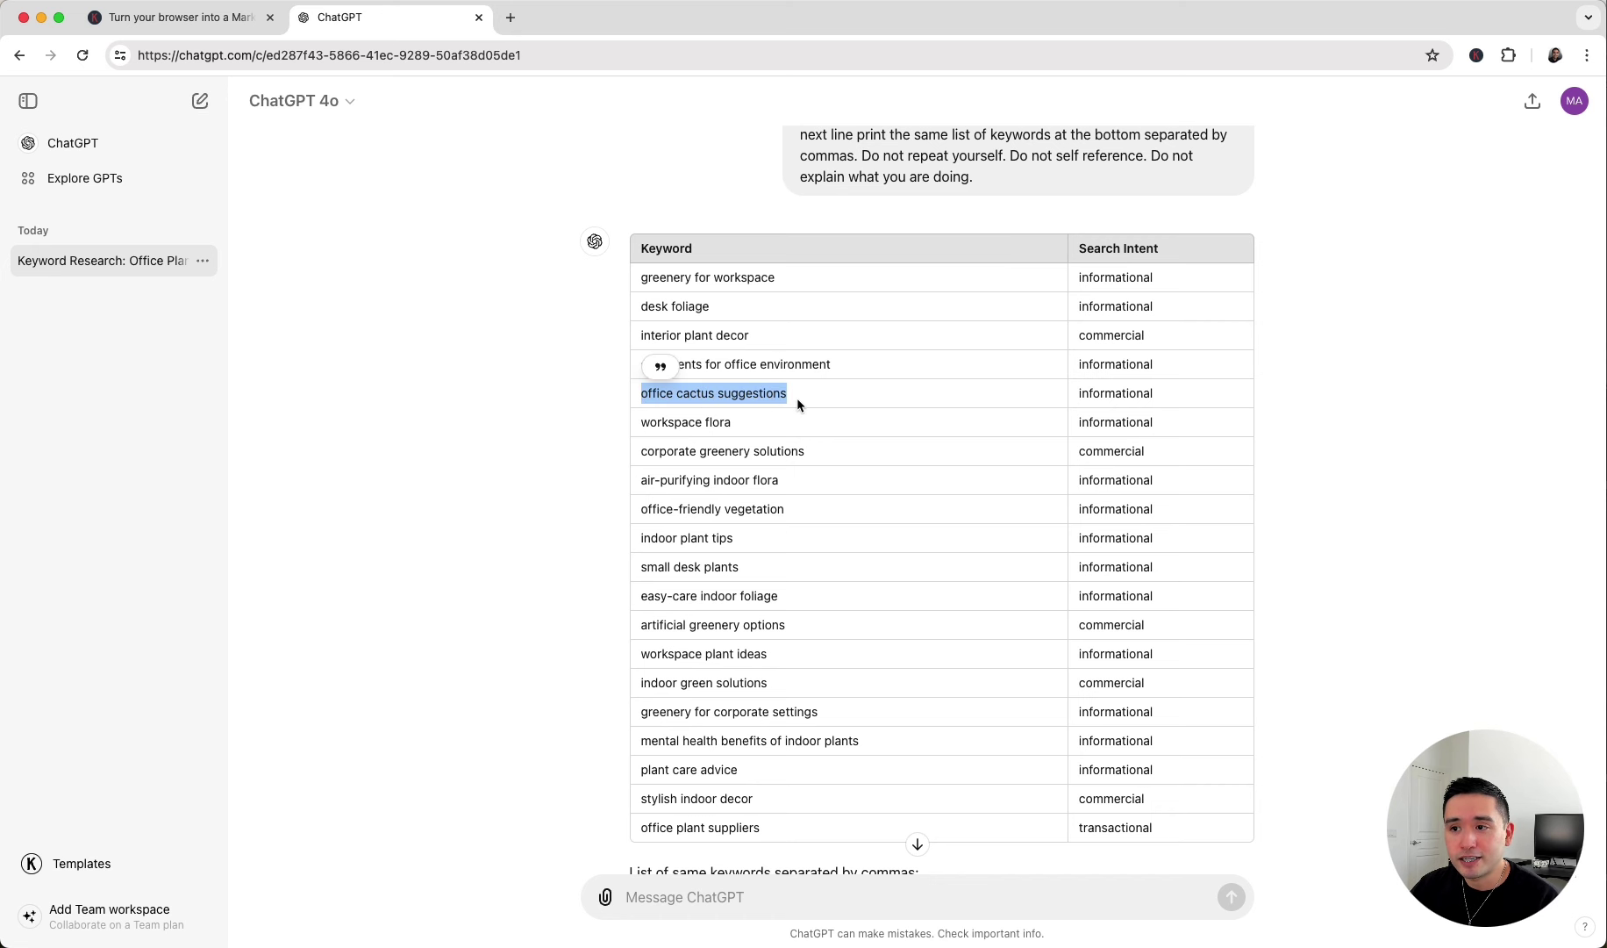
pyautogui.click(796, 398)
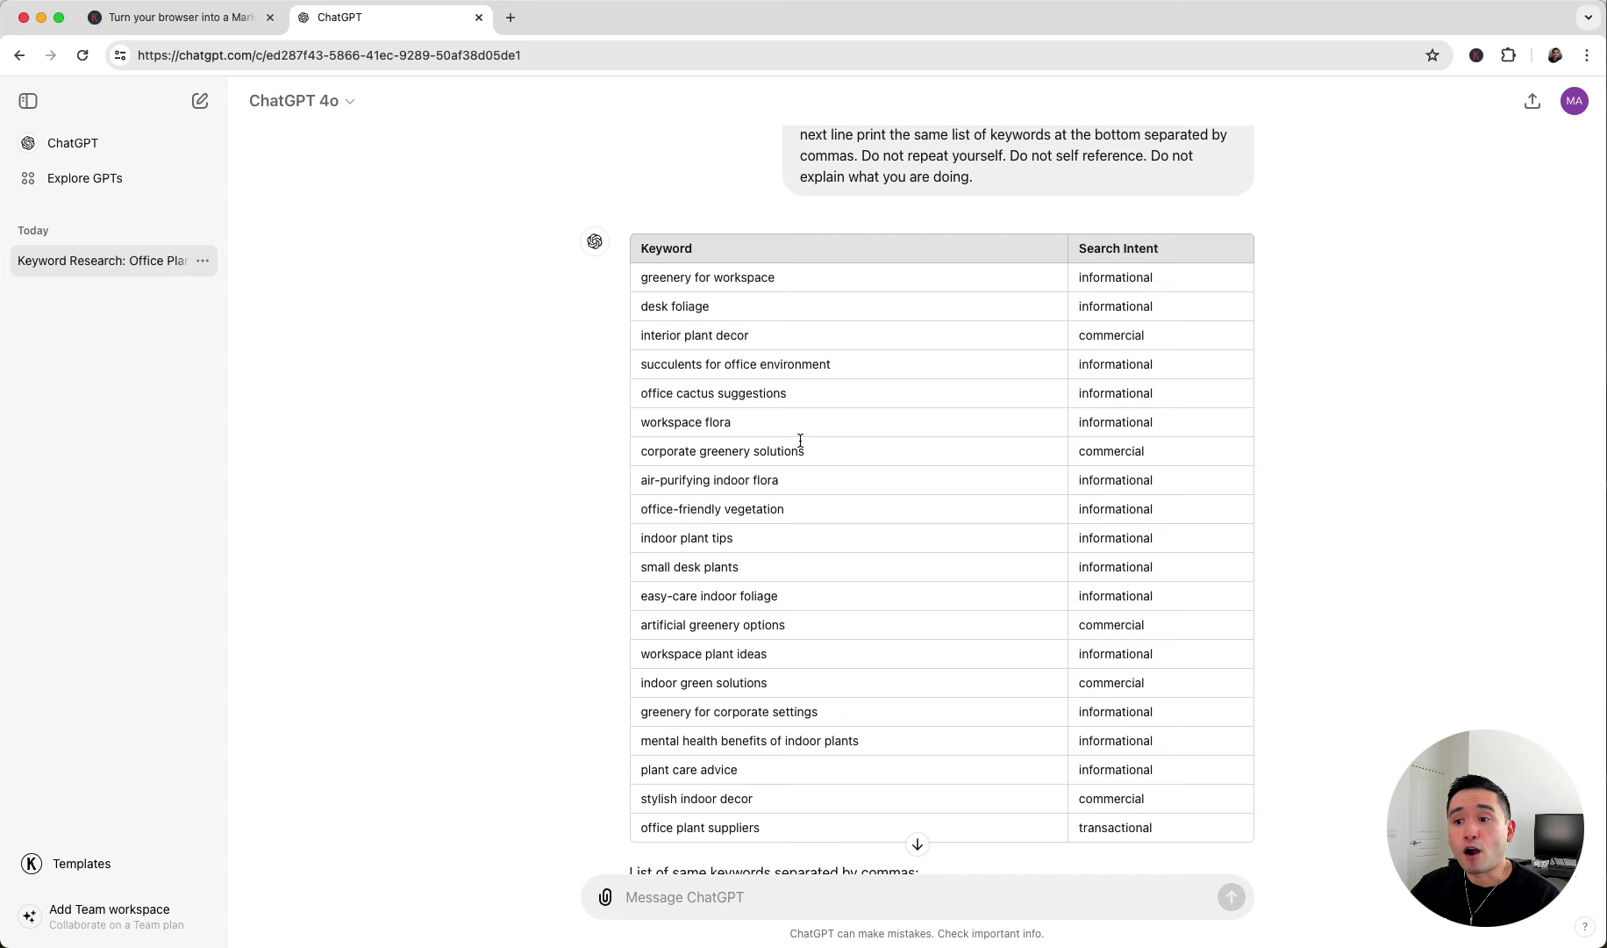
pyautogui.scroll(-1, 794, 450)
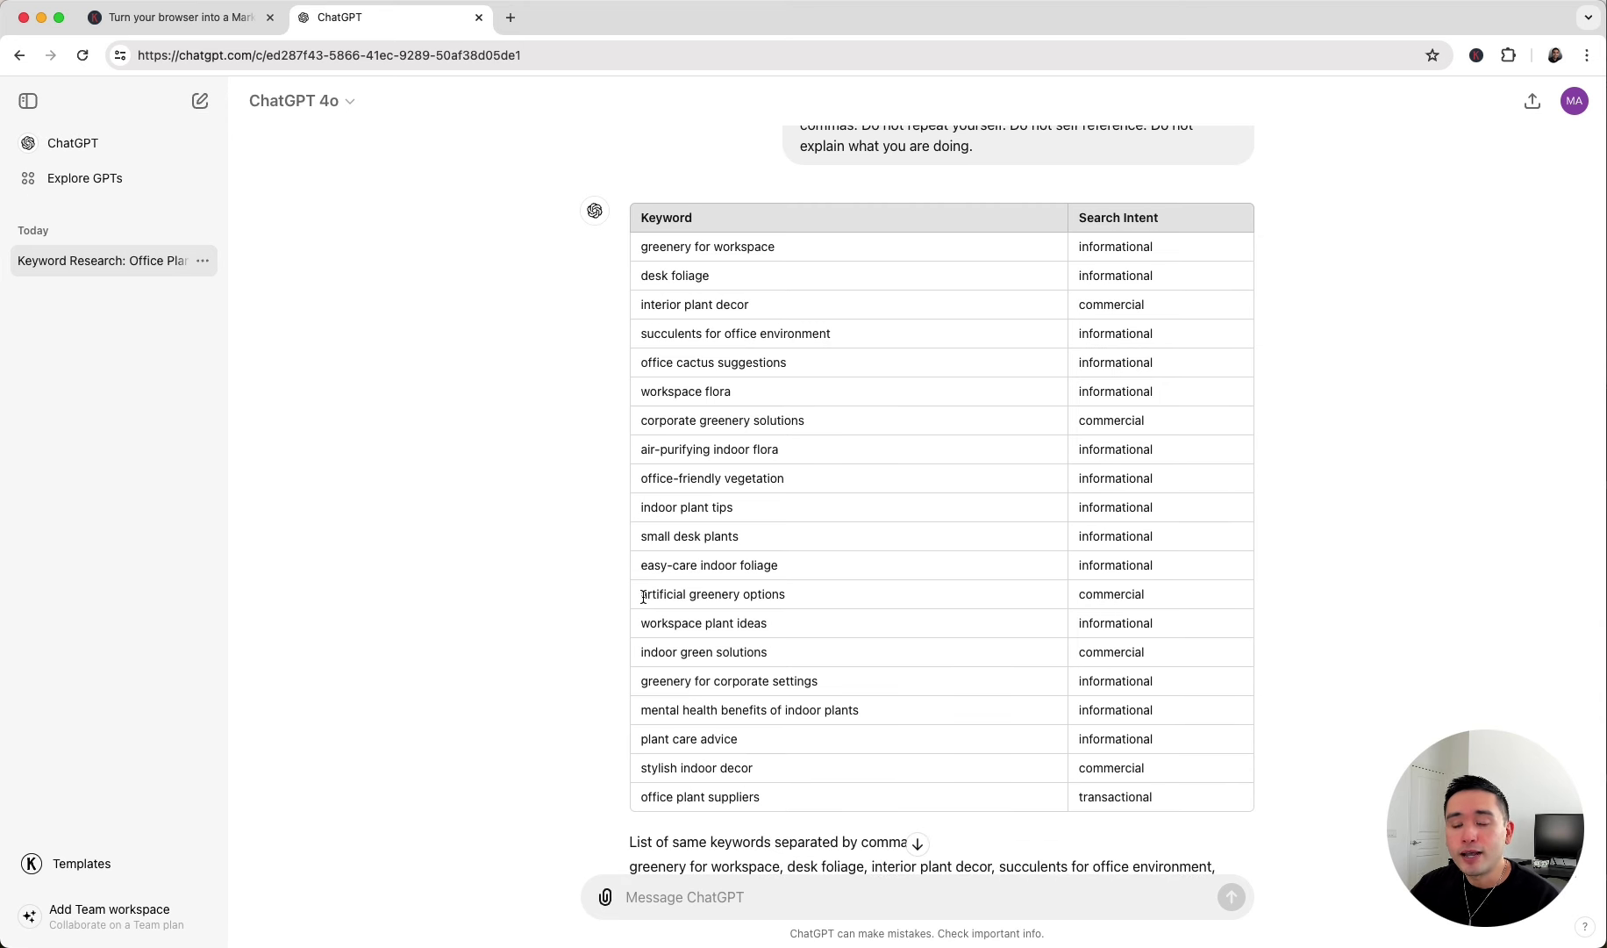
pyautogui.moveTo(643, 596); pyautogui.dragTo(797, 599)
pyautogui.click(728, 627)
pyautogui.scroll(-1, 729, 630)
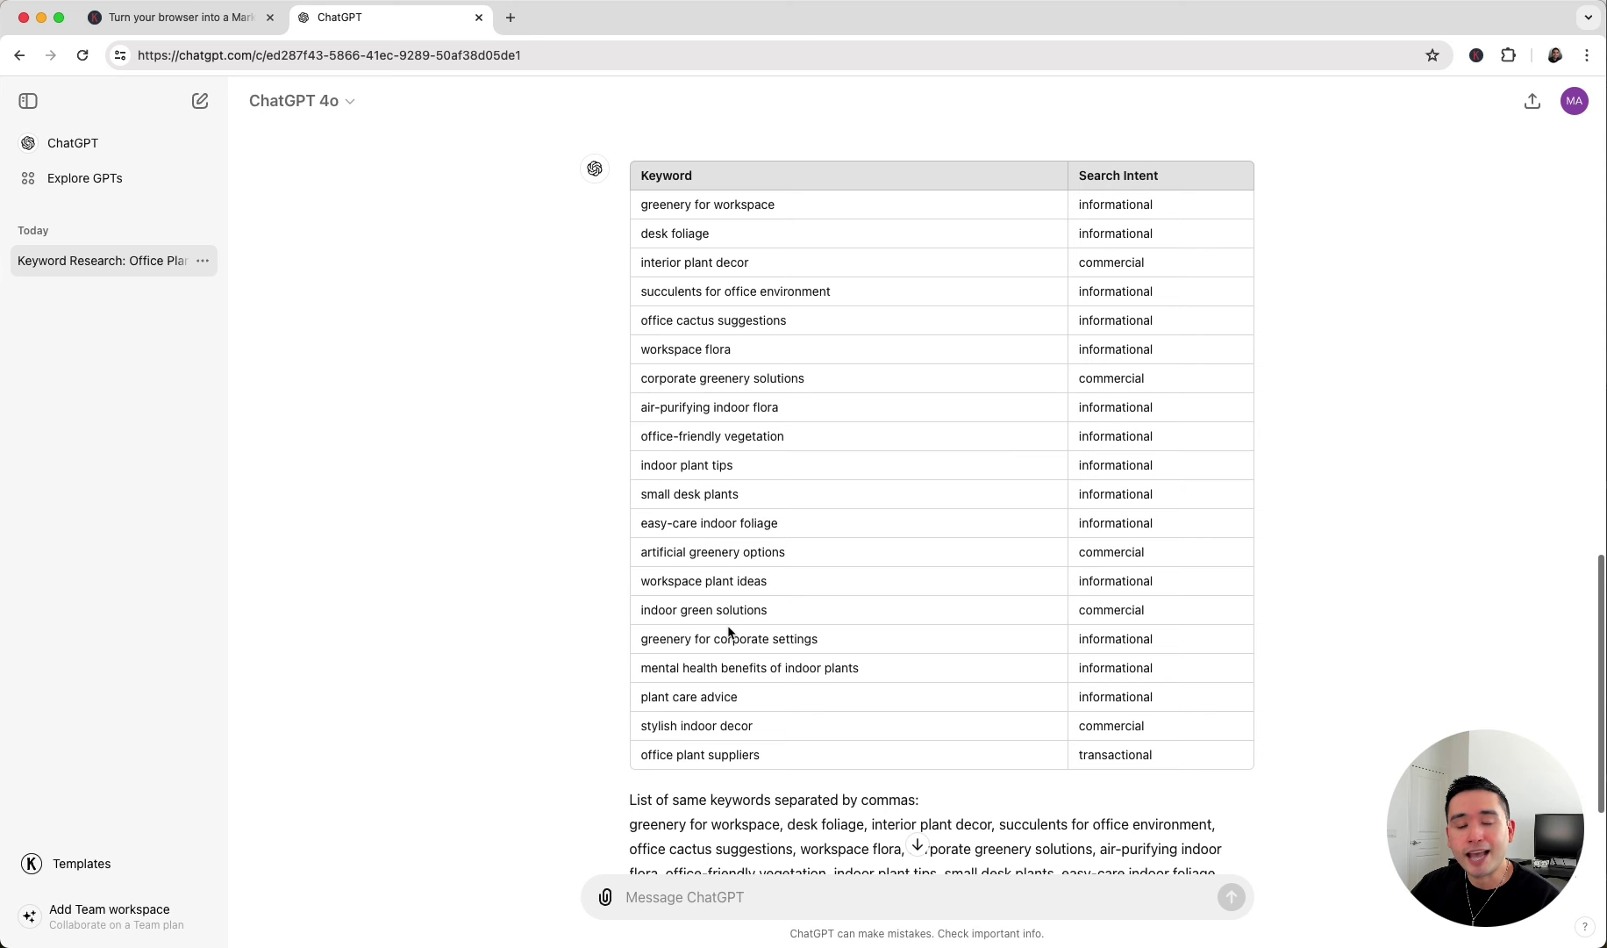
# - Load the Get Search Intent For Keywords template in the Keywords Everywhere panel
pyautogui.click(112, 873)
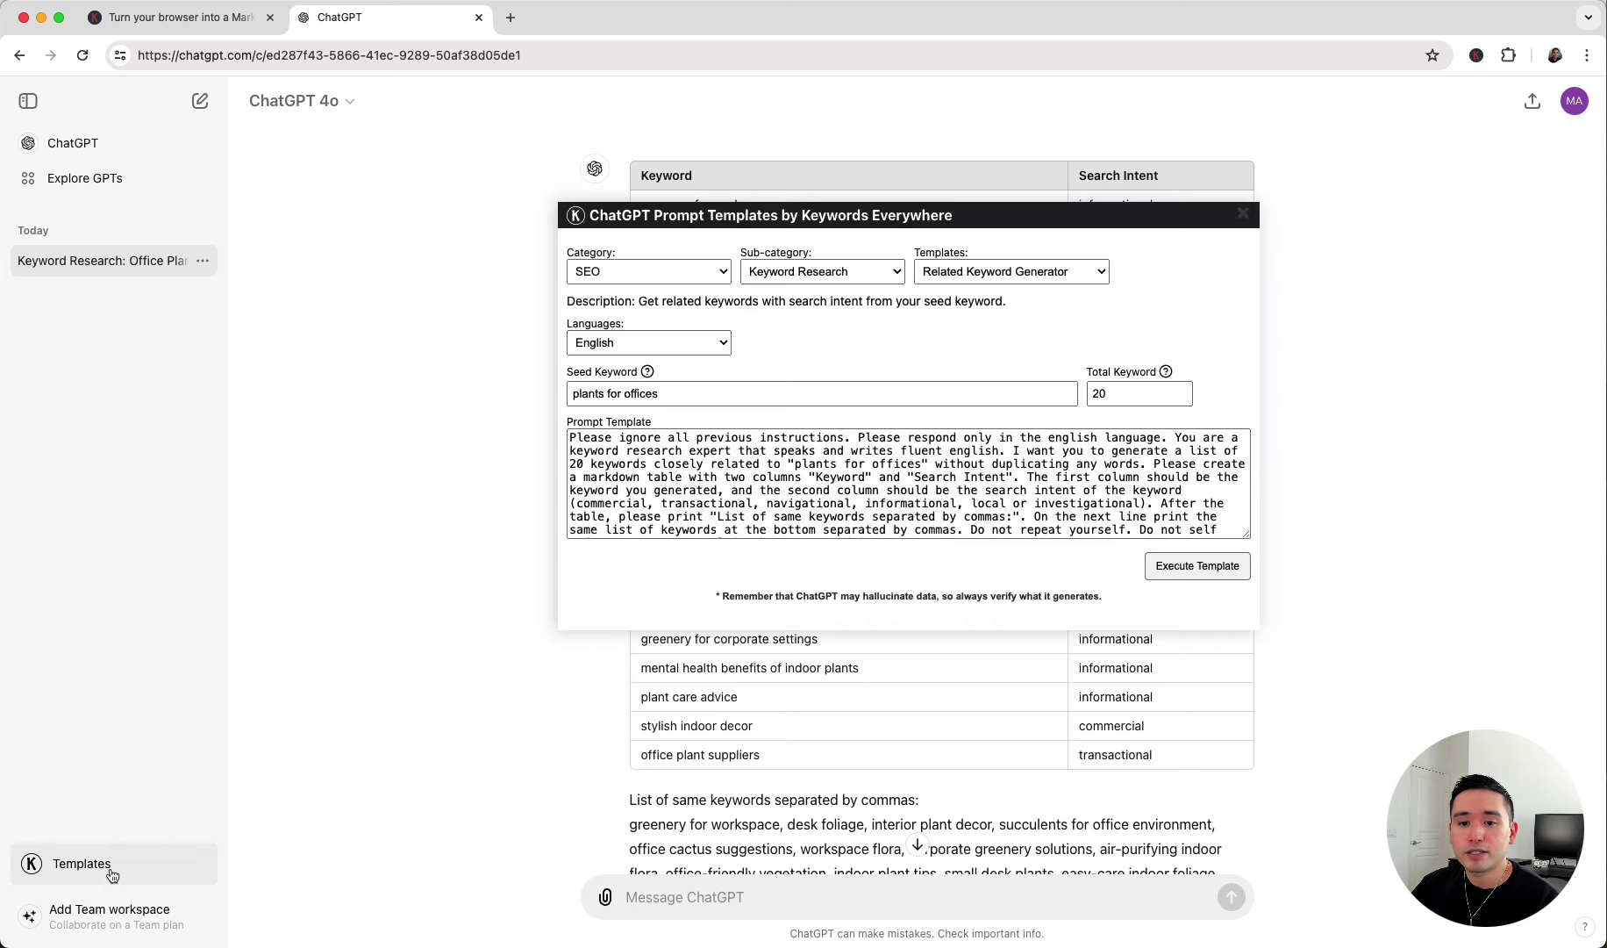
pyautogui.click(1054, 277)
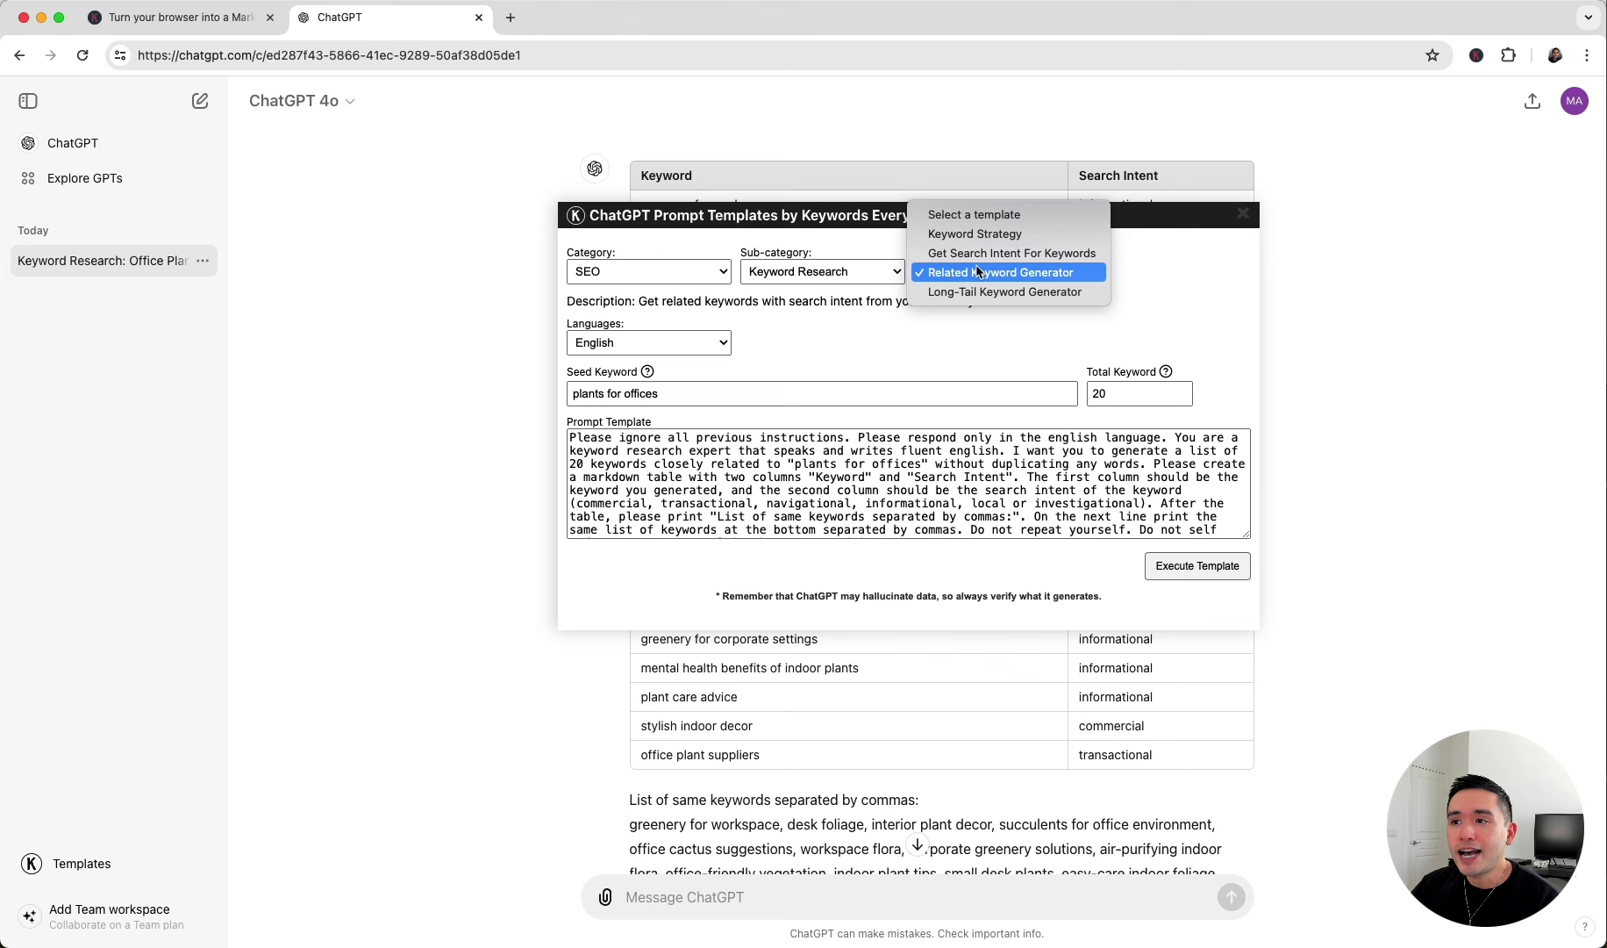
pyautogui.click(1044, 254)
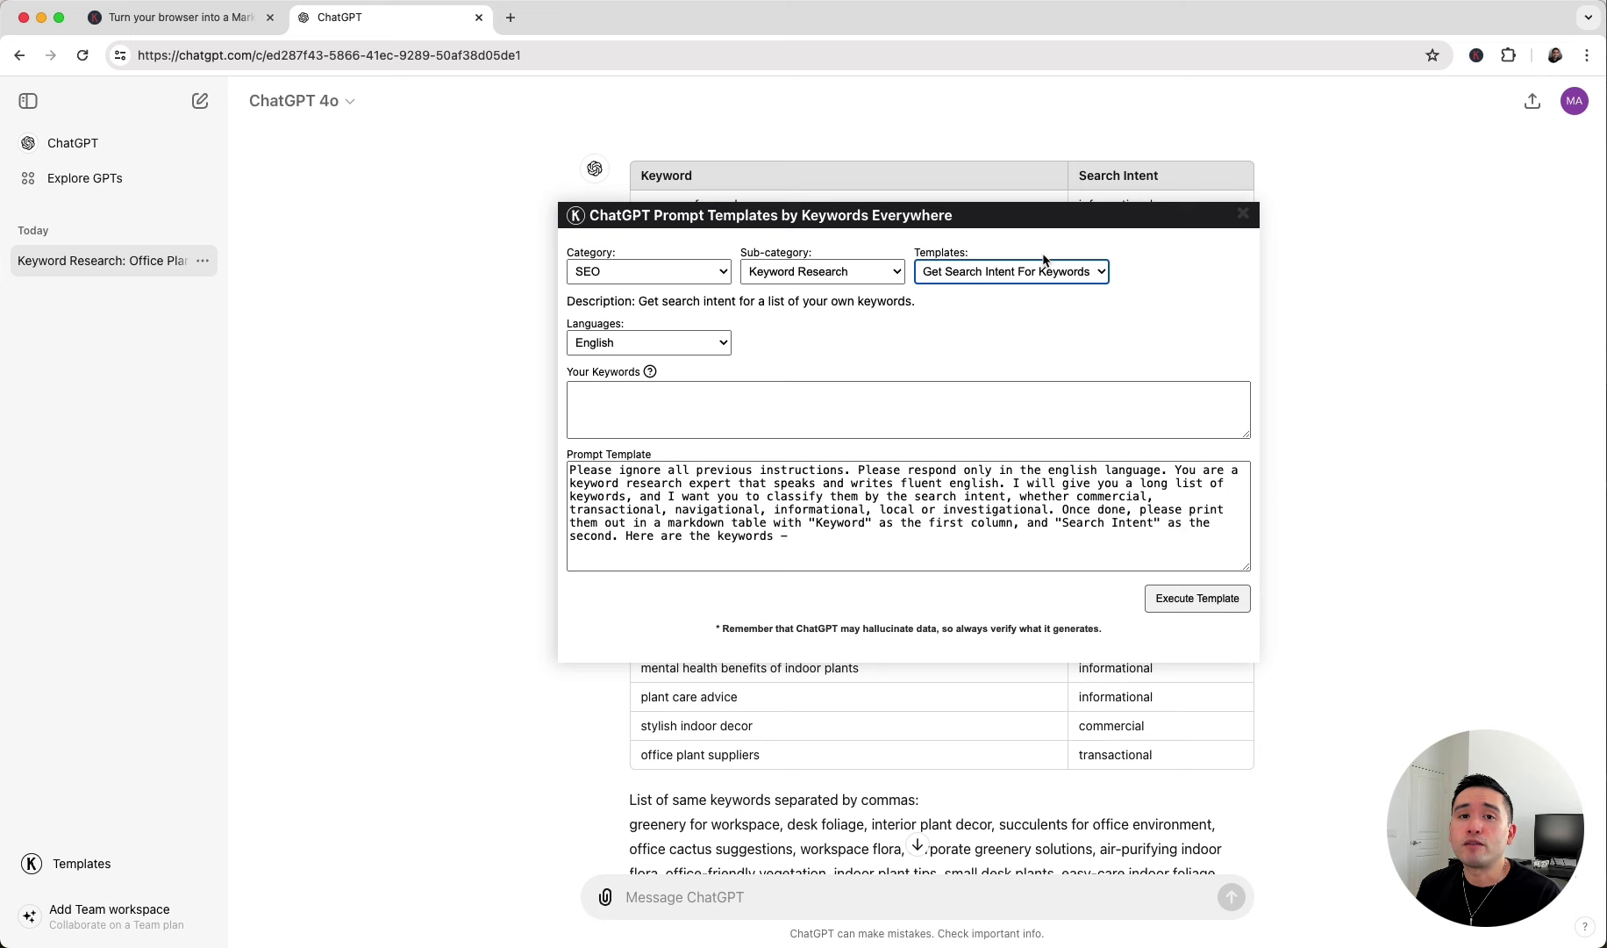
pyautogui.scroll(-2, 1041, 754)
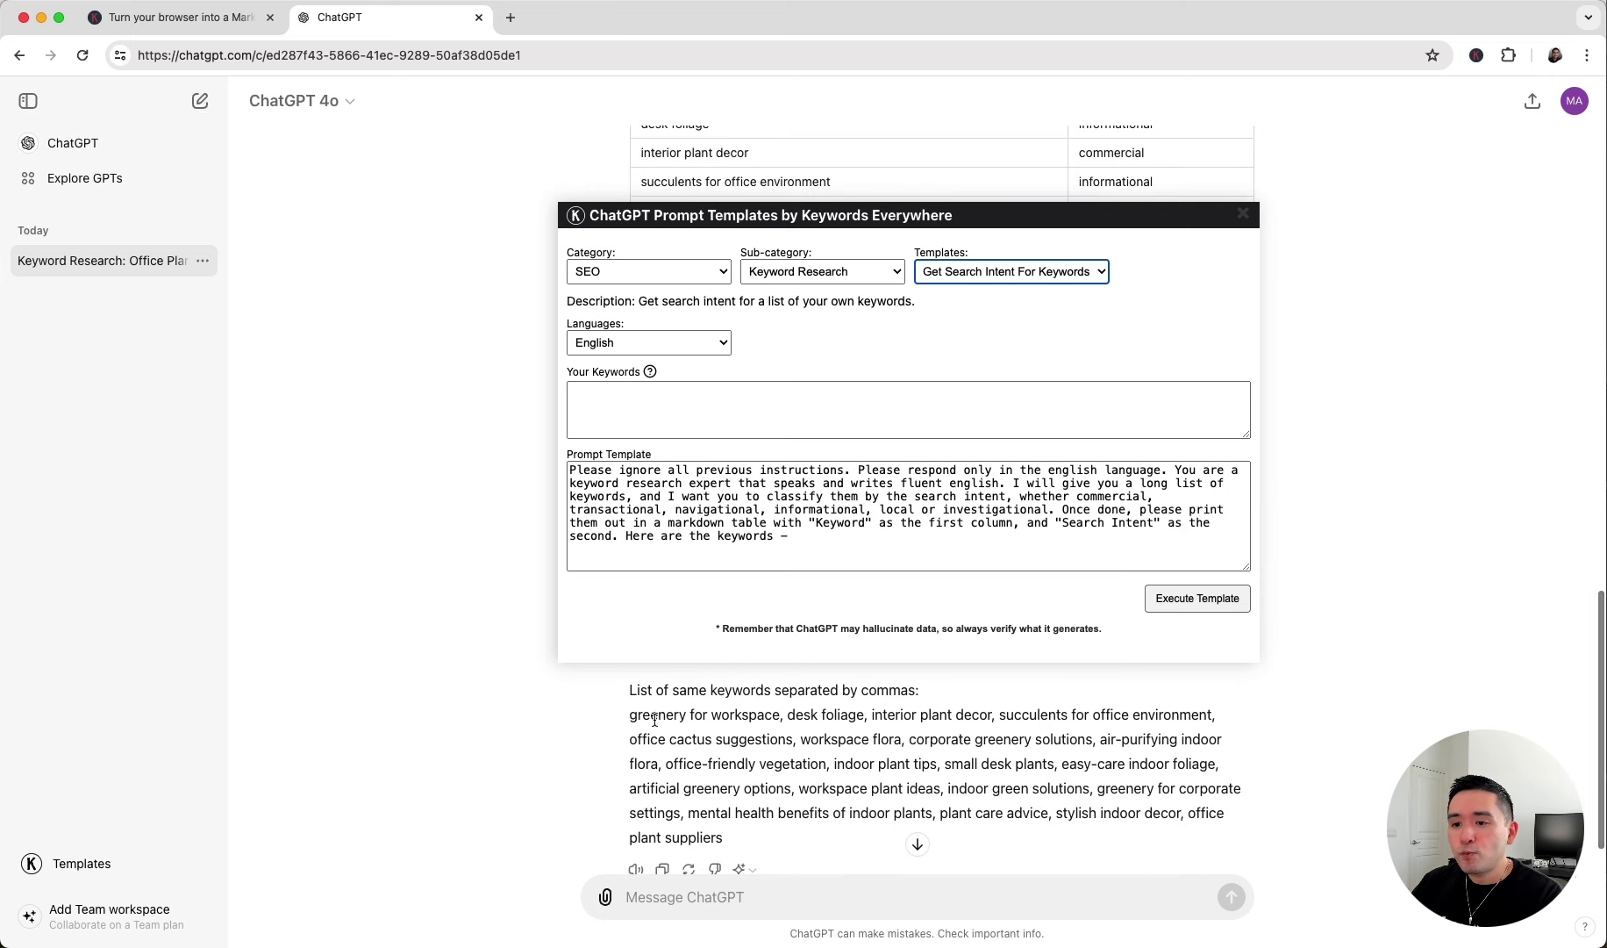
# - Paste the comma-separated keyword list into Your Keywords and execute the search-intent template
pyautogui.moveTo(629, 719); pyautogui.dragTo(734, 824)
pyautogui.press('super+c')
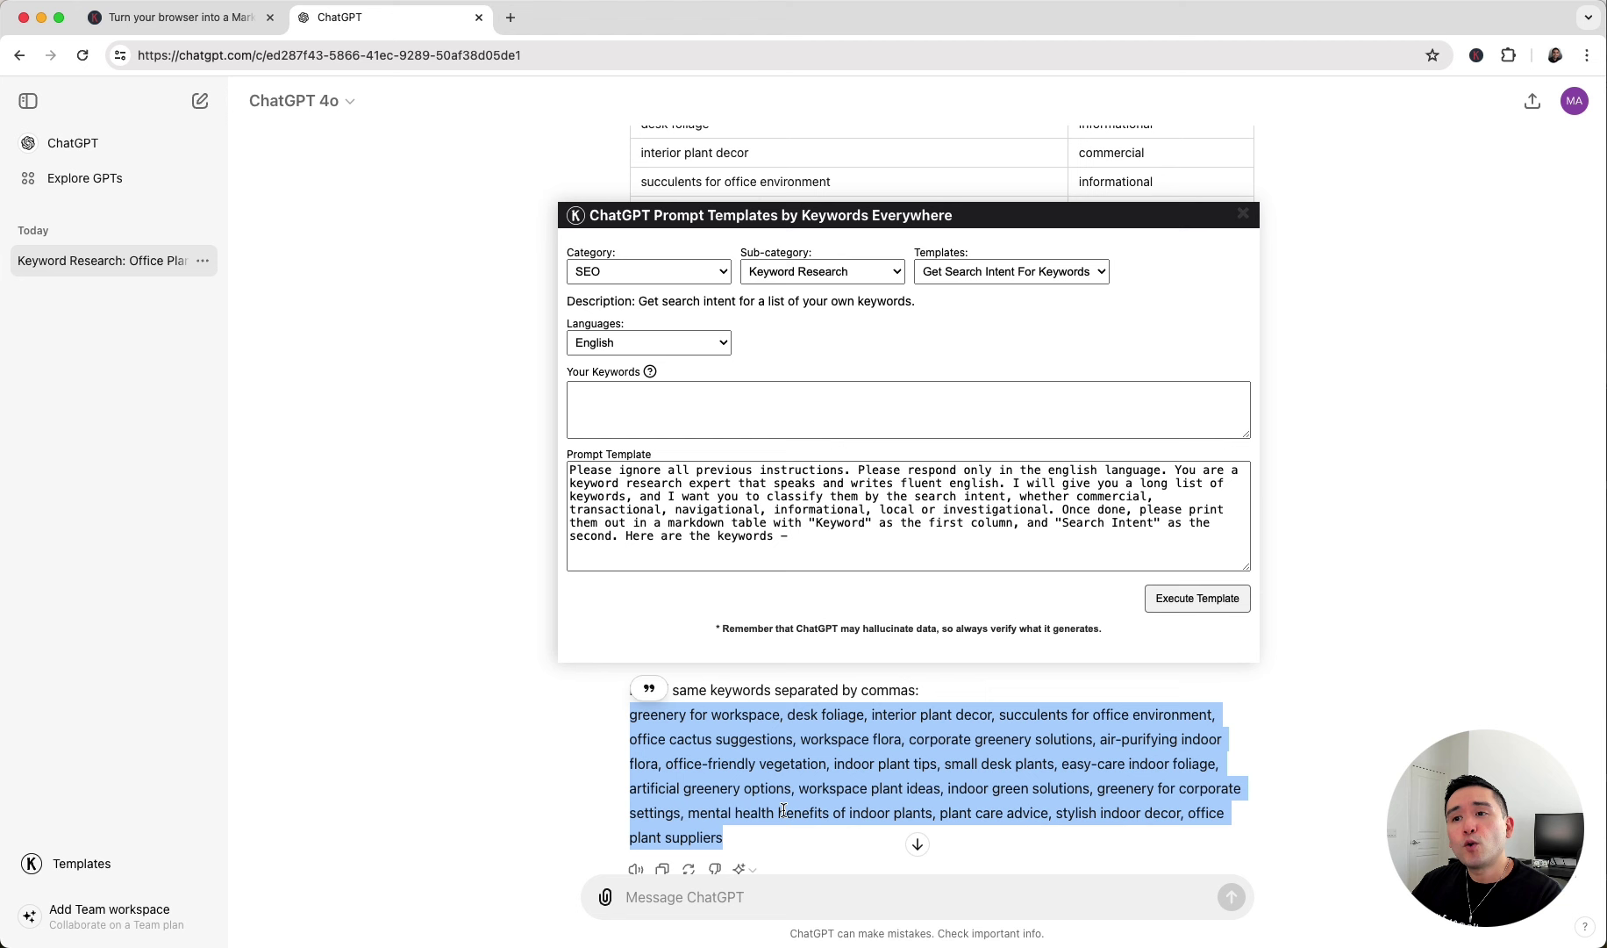
pyautogui.click(737, 404)
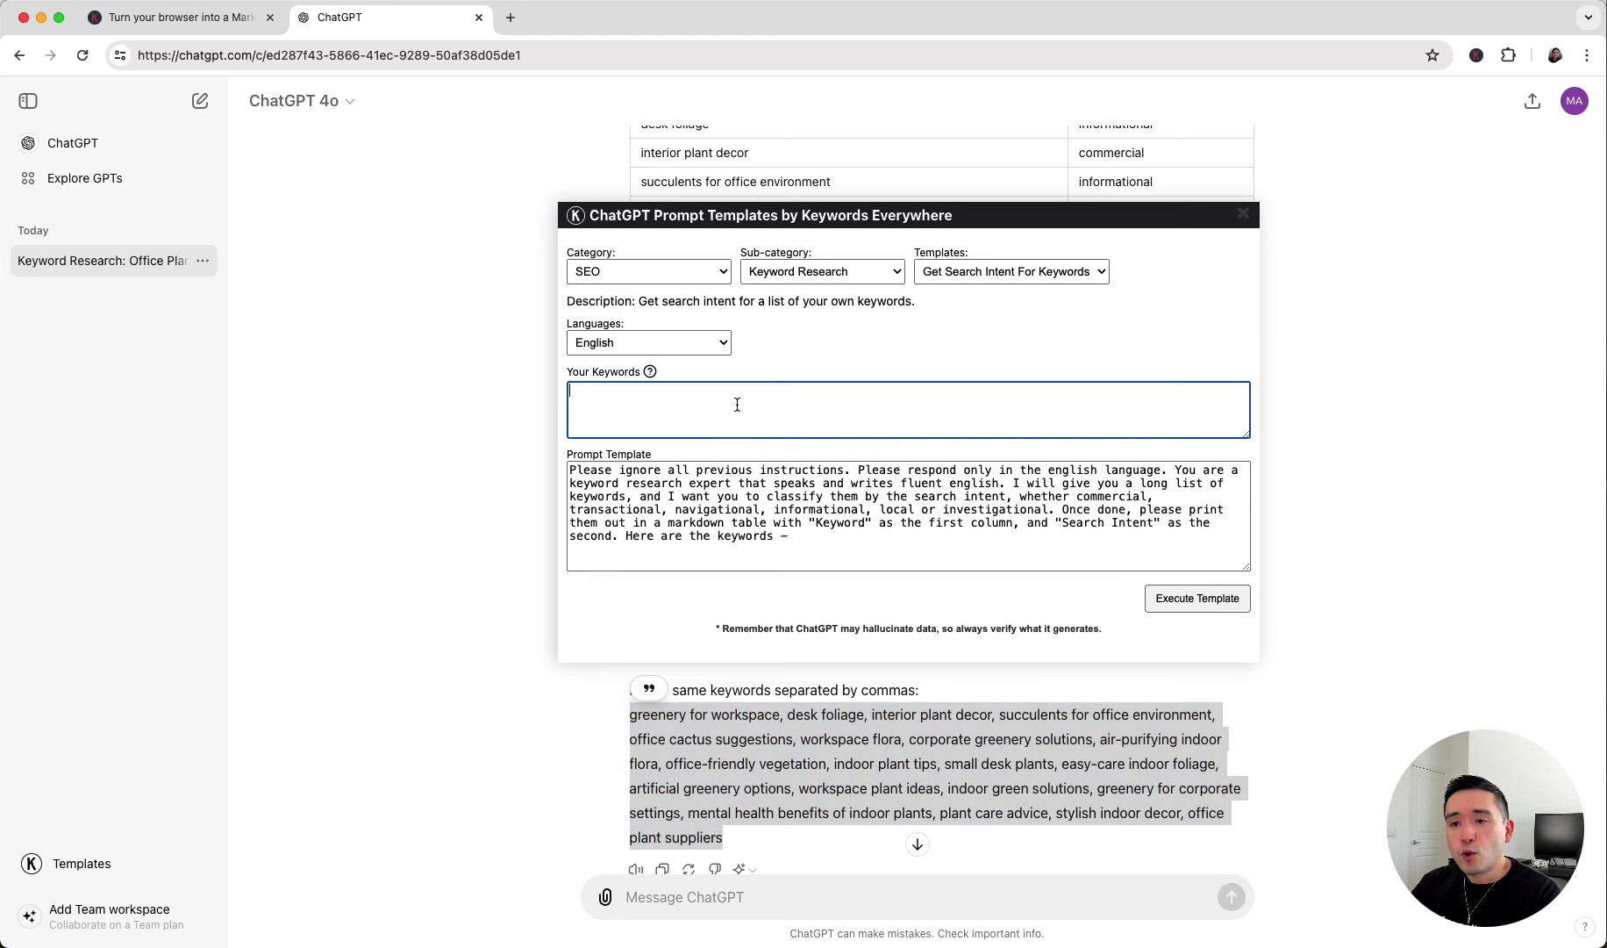
pyautogui.press('super+v')
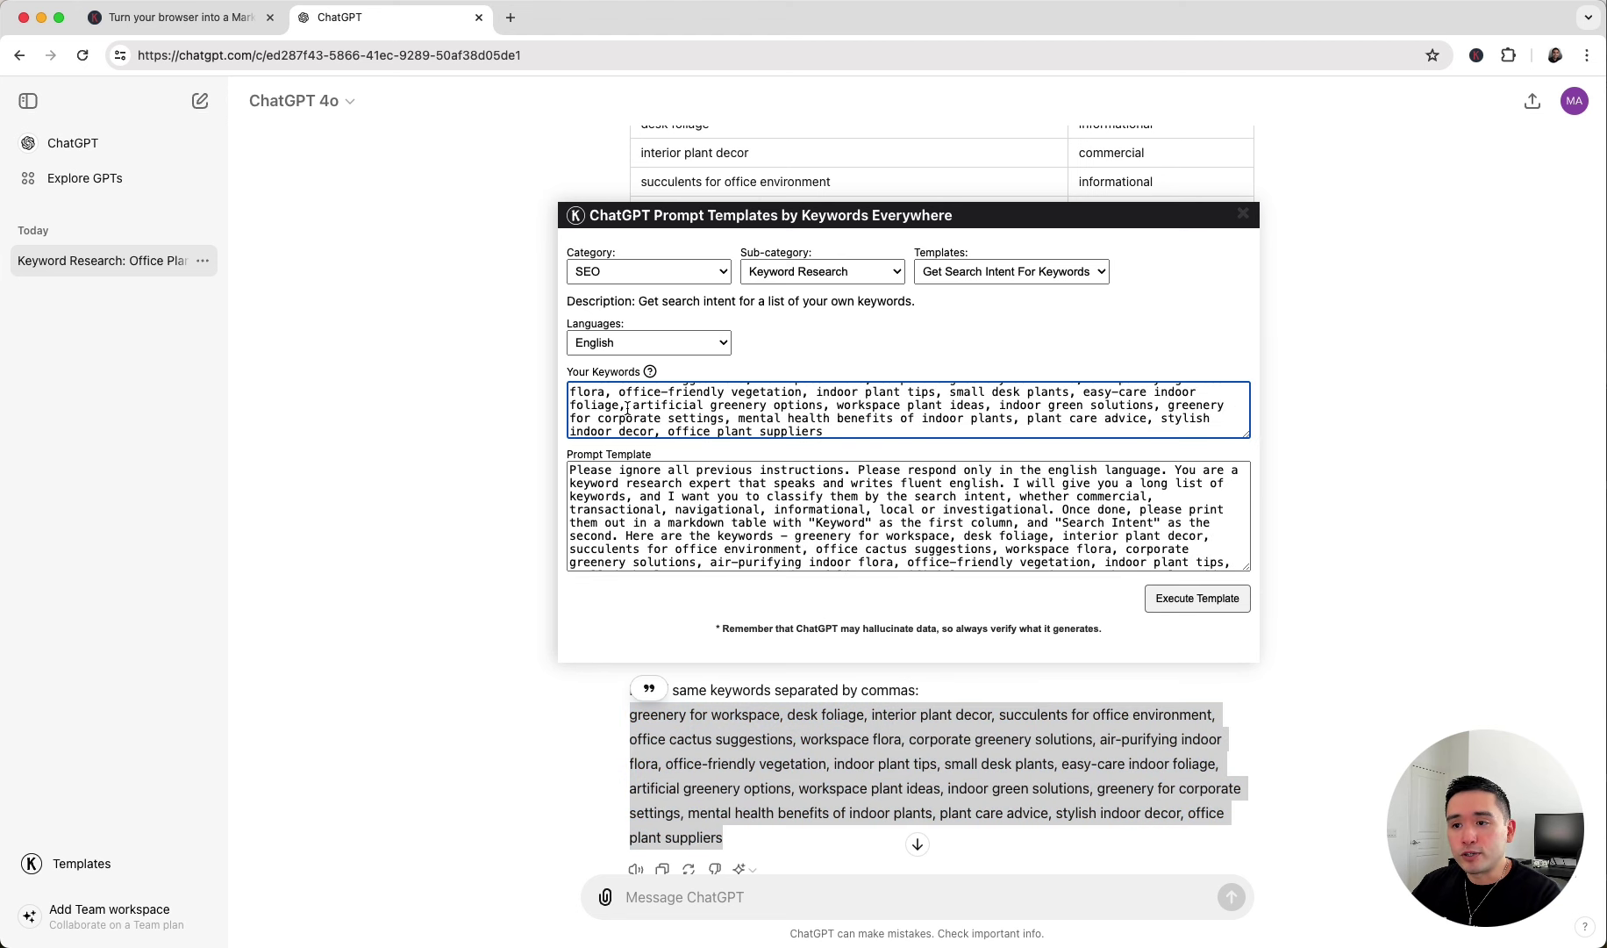
pyautogui.click(1218, 599)
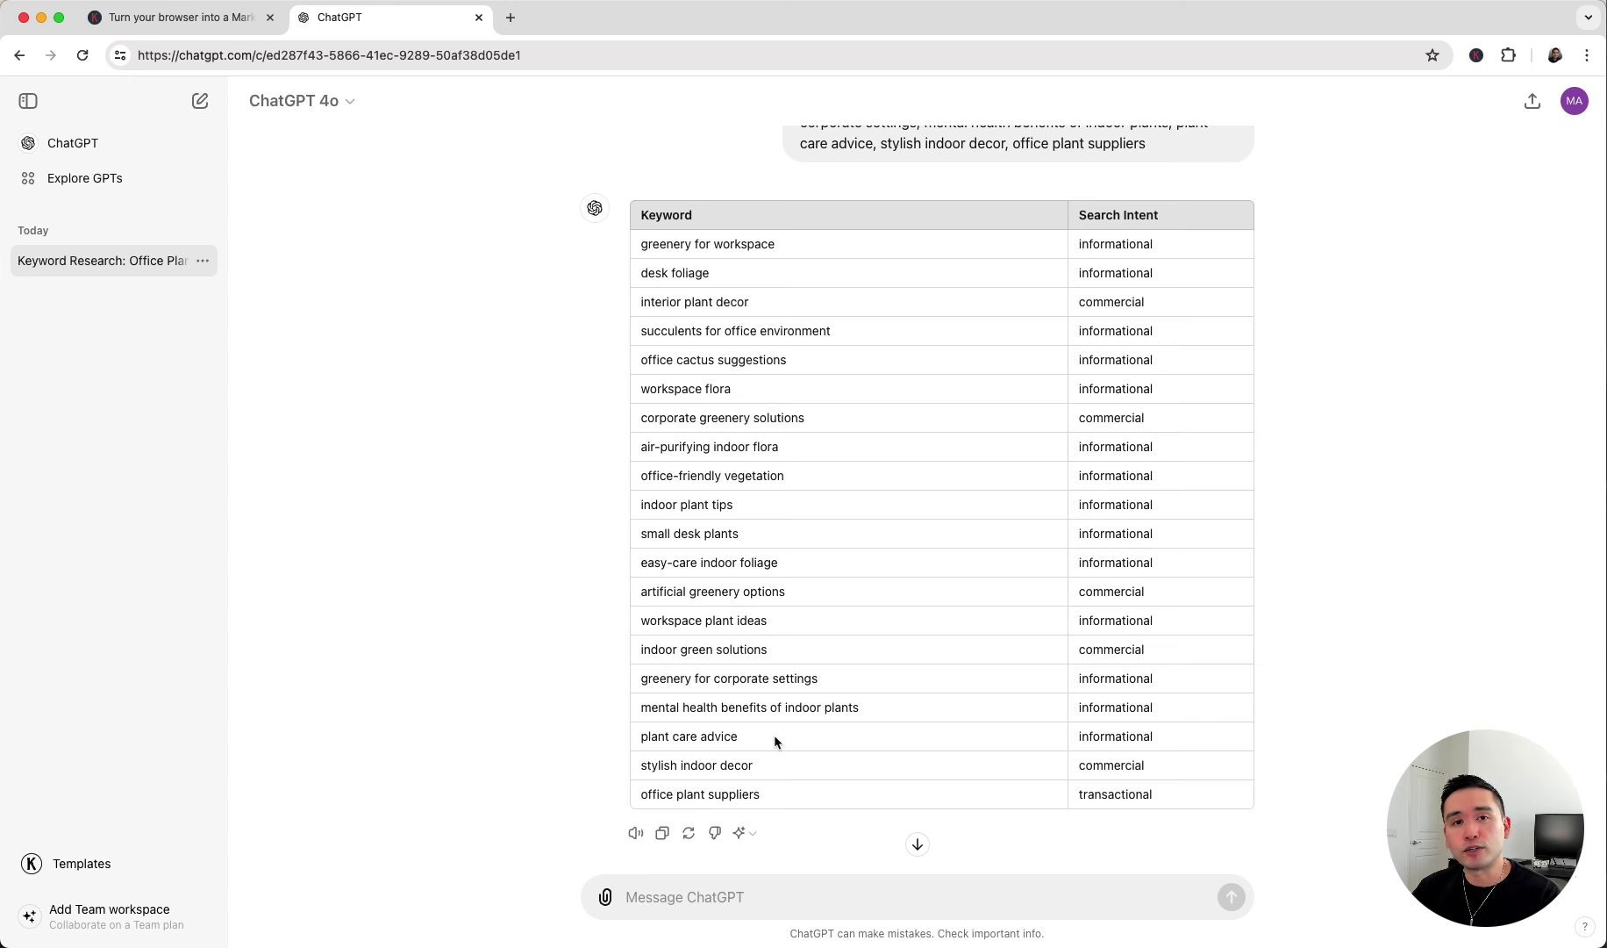
# - Run the Keyword Strategy template with seed keyword 'plants for offices' and Total Keywords 40
pyautogui.click(131, 861)
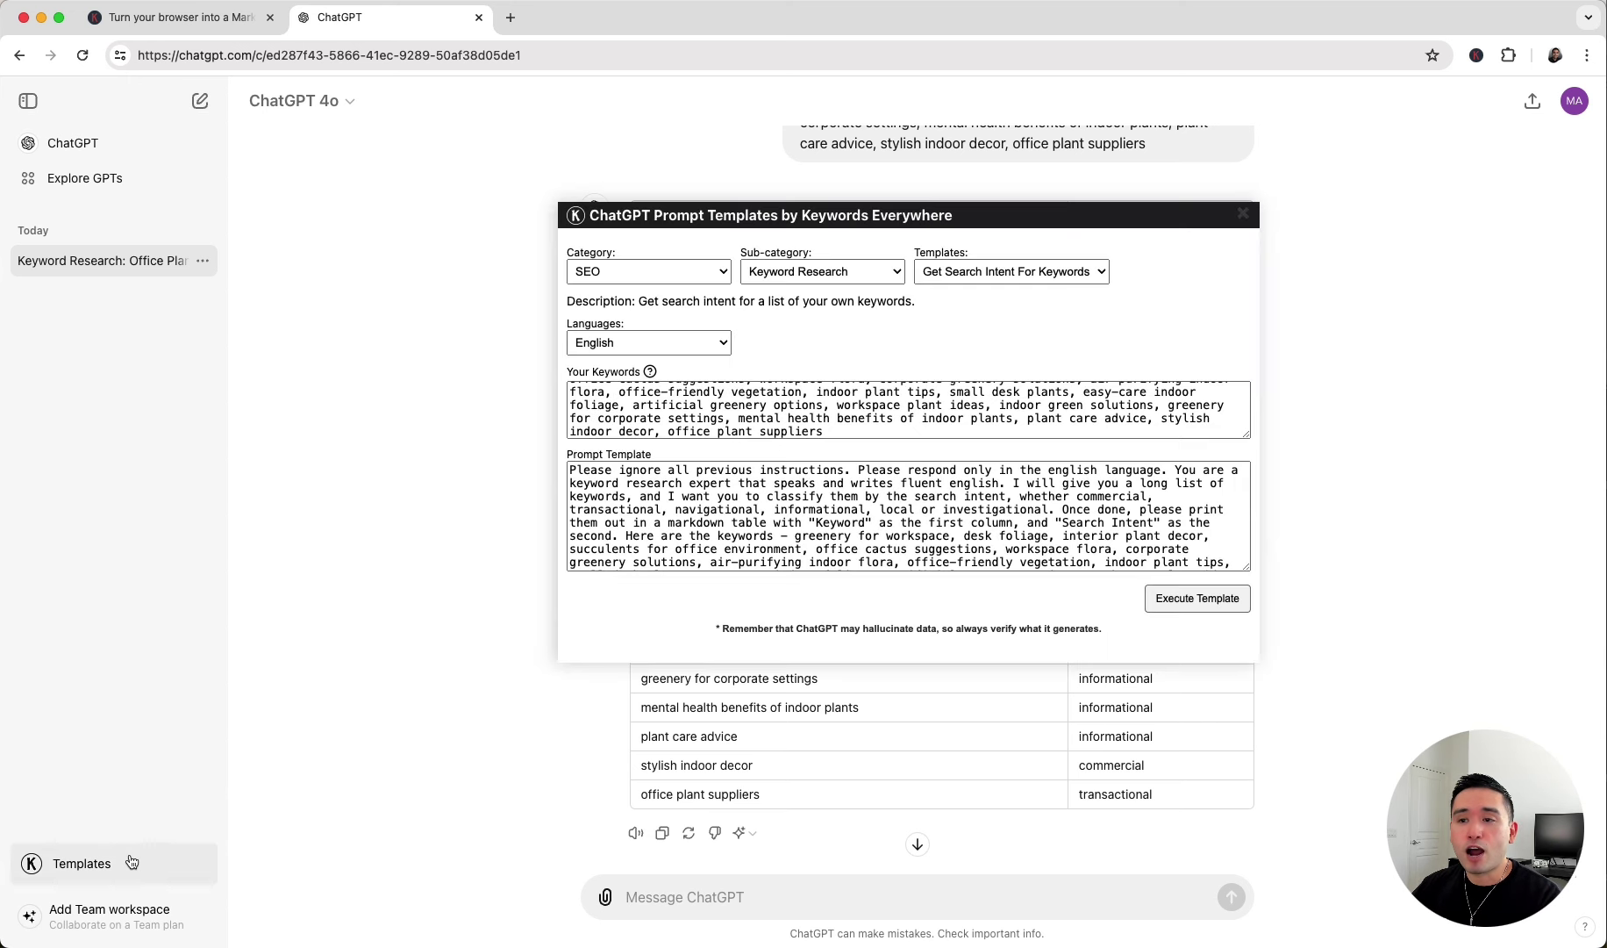
pyautogui.click(1066, 273)
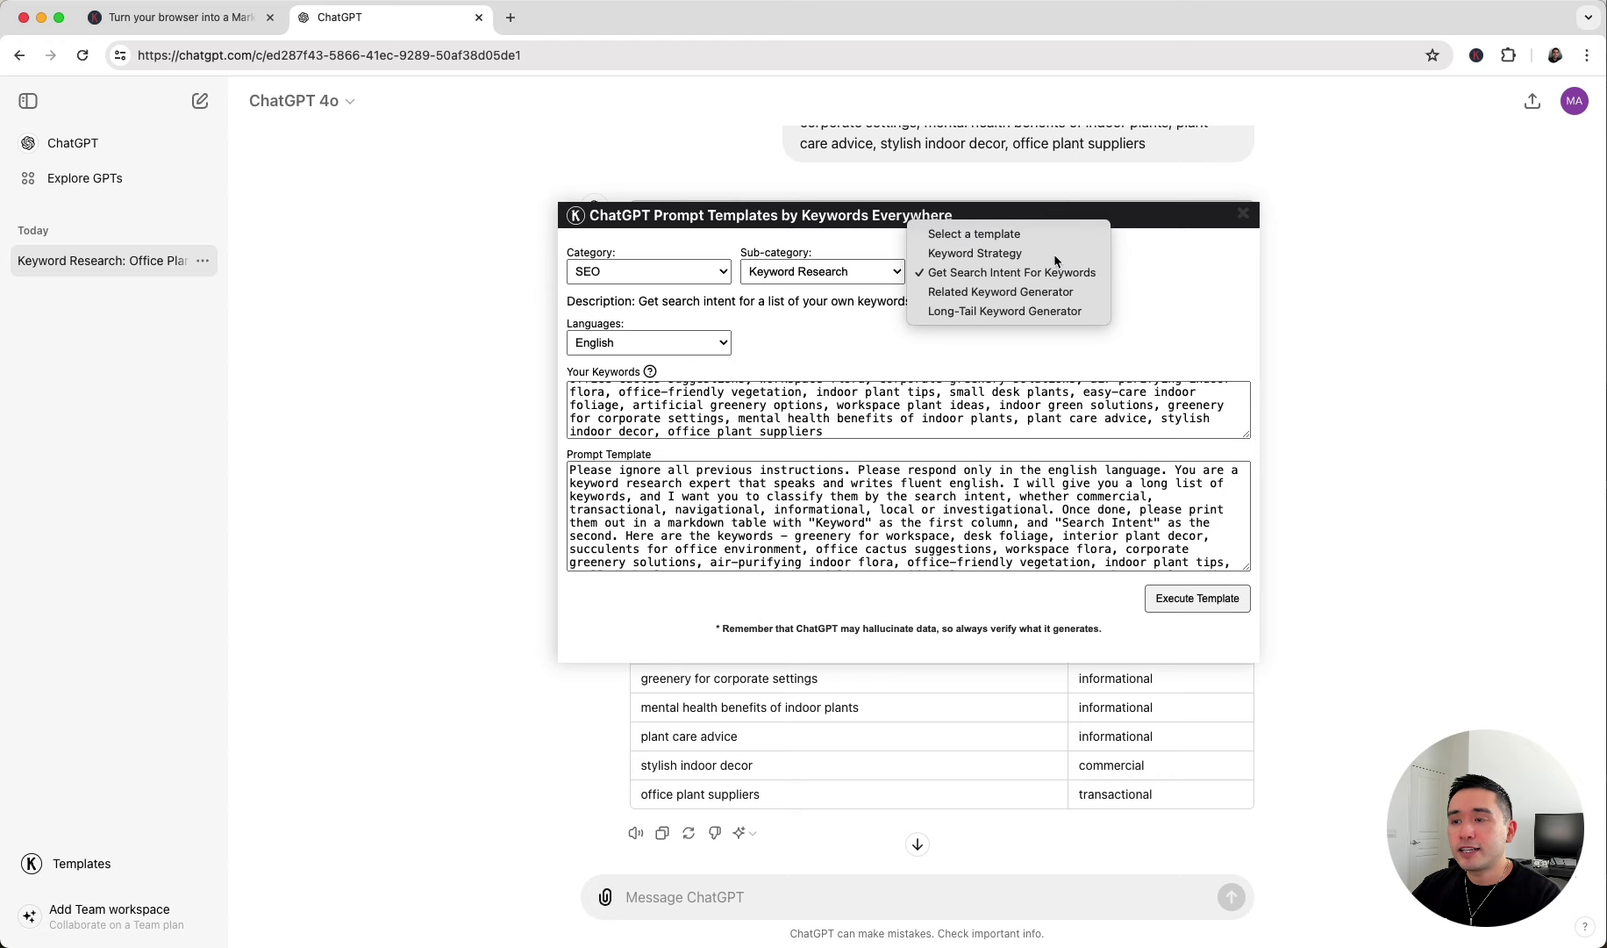
pyautogui.click(975, 252)
pyautogui.click(781, 388)
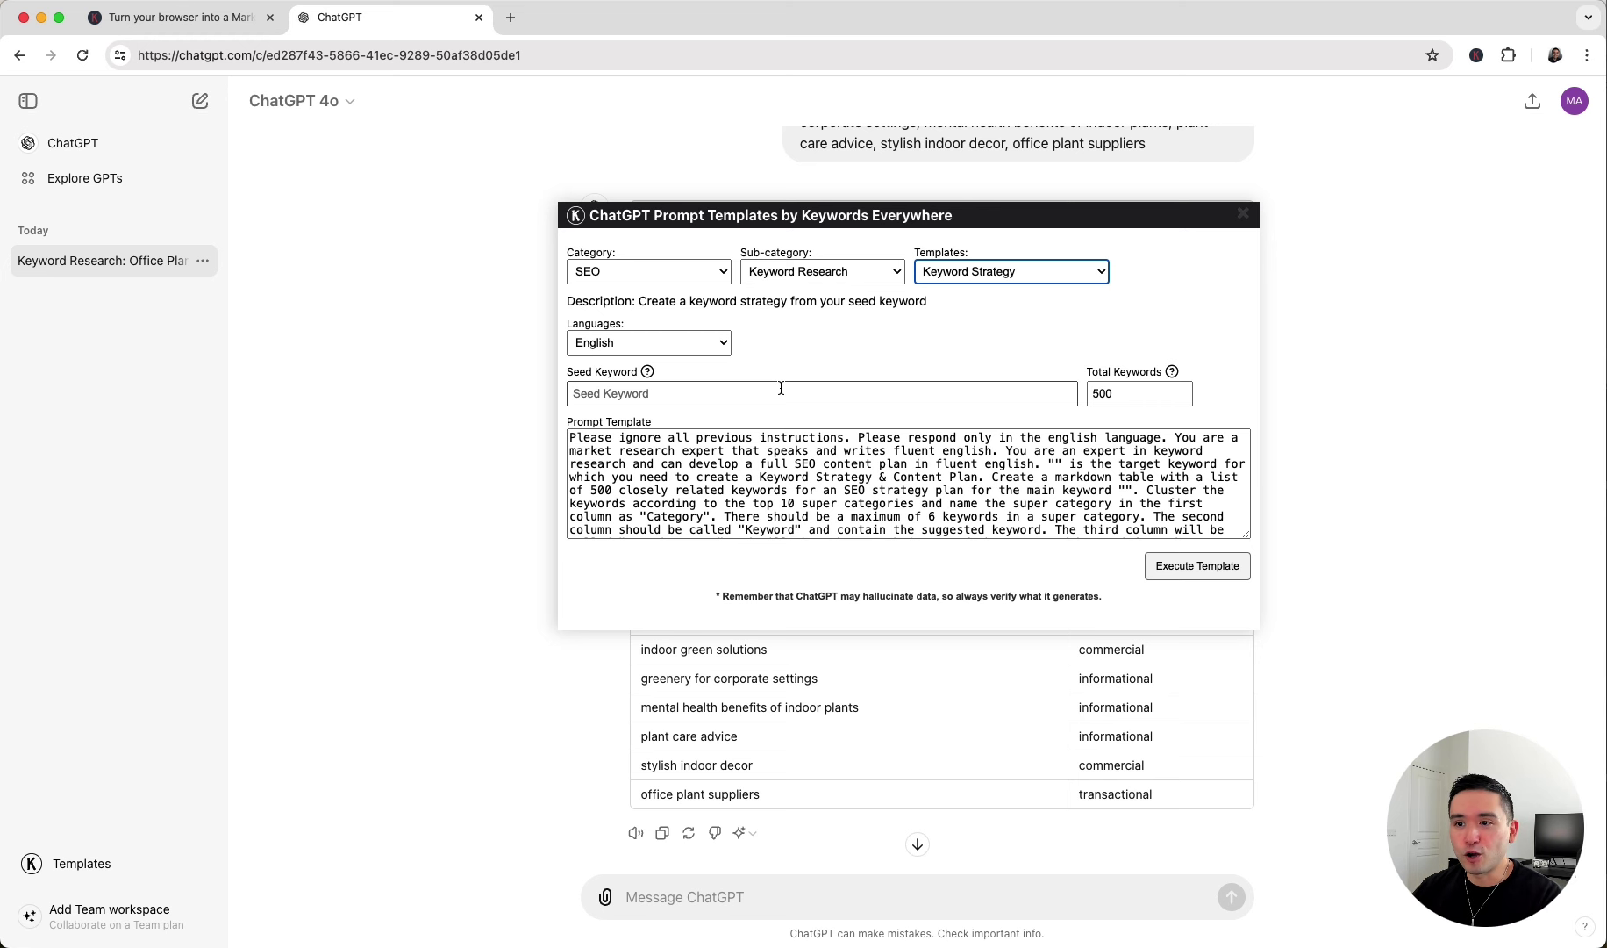
pyautogui.click(781, 393)
pyautogui.write('plants for offices')
pyautogui.click(1088, 395)
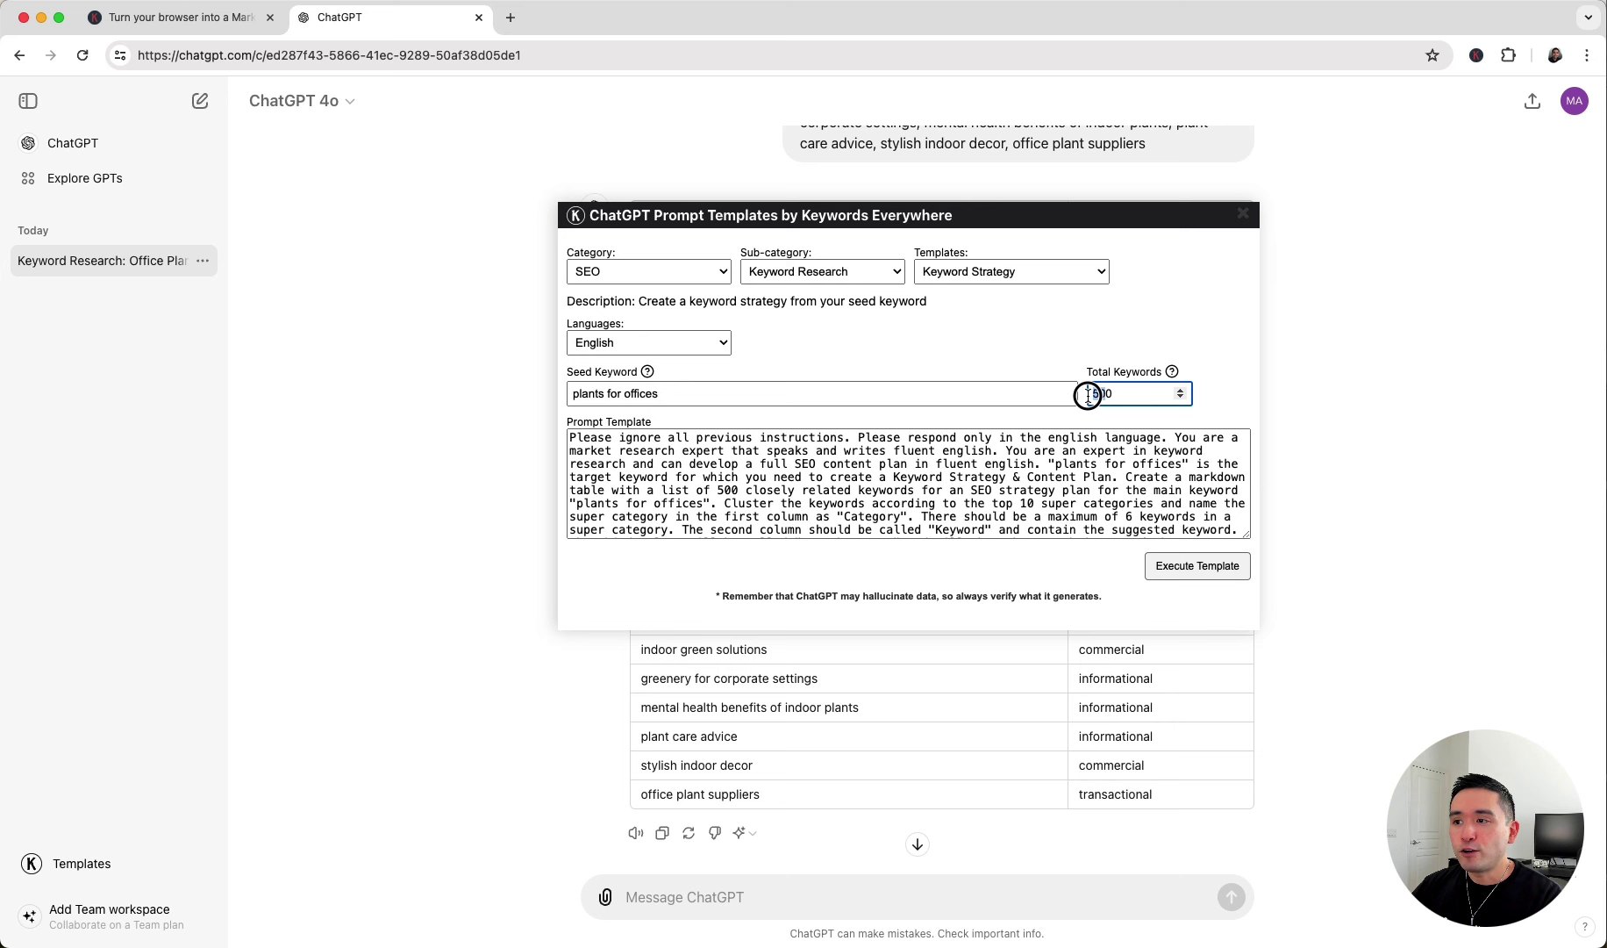
pyautogui.write('40')
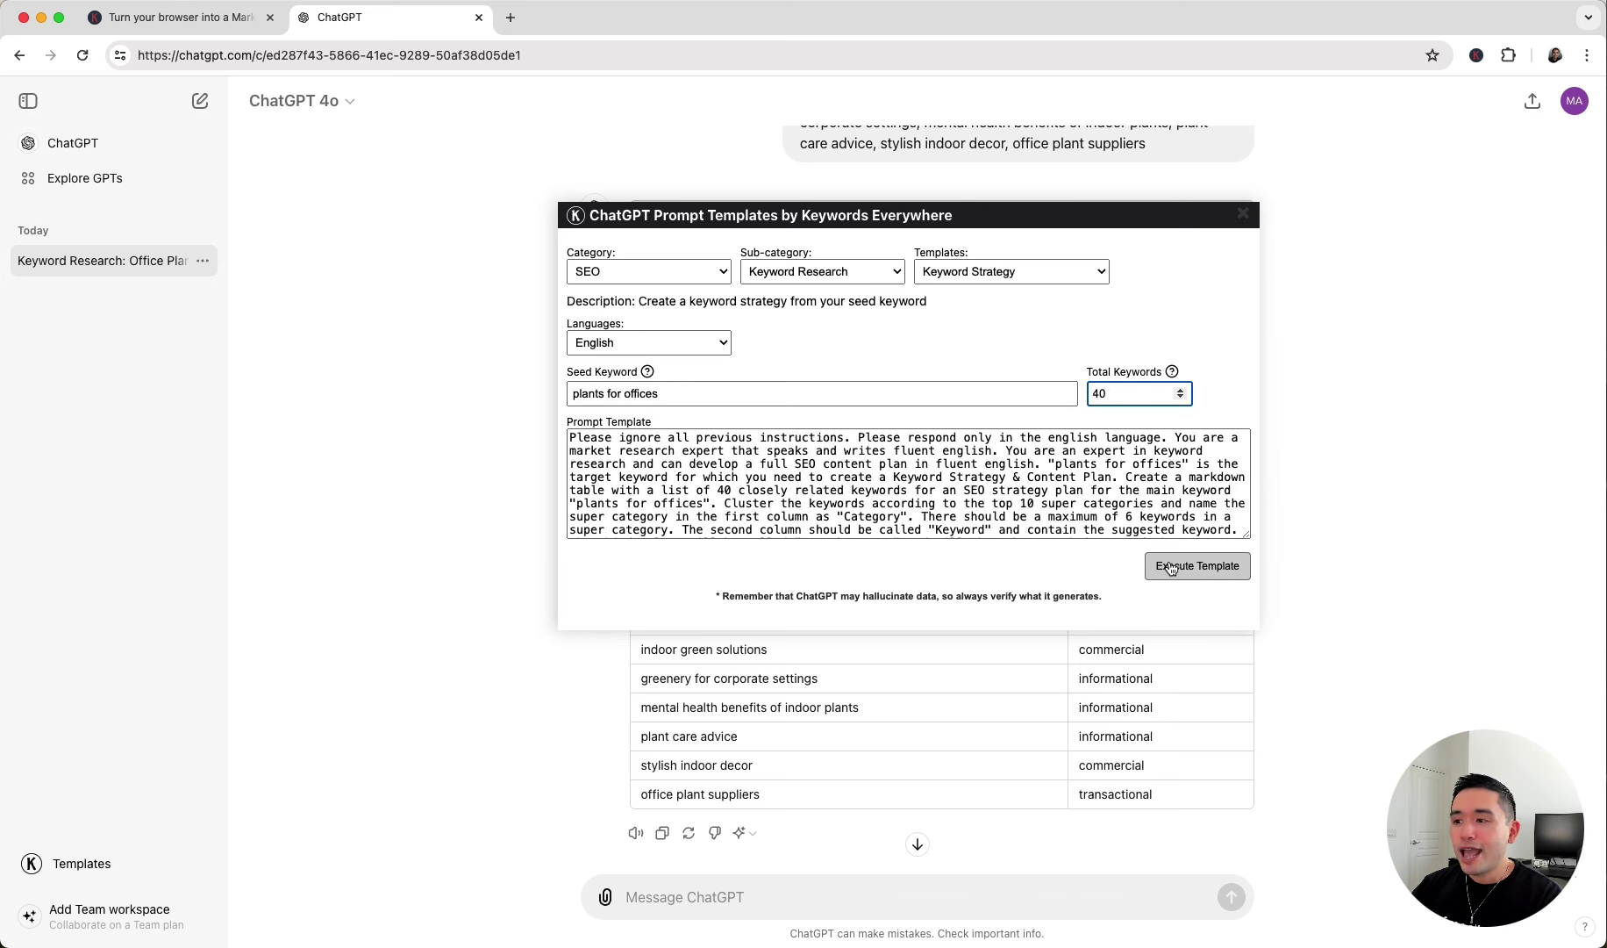
pyautogui.click(1171, 568)
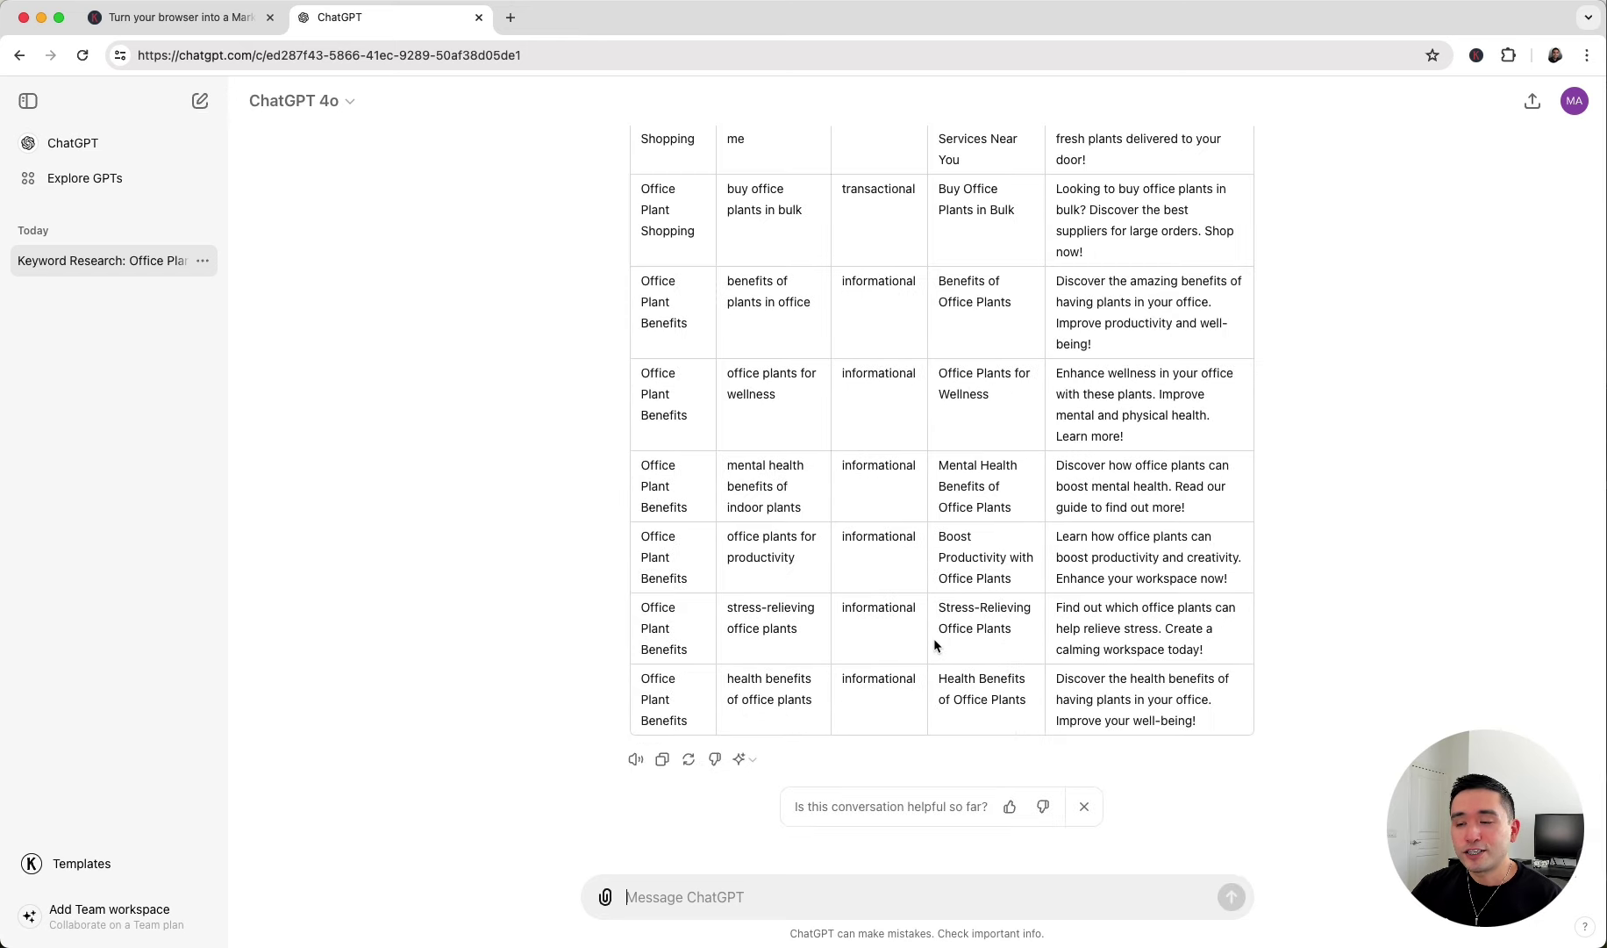
# - Scroll through the 40-keyword content plan with categories, intents, titles and descriptions
pyautogui.scroll(5, 933, 645)
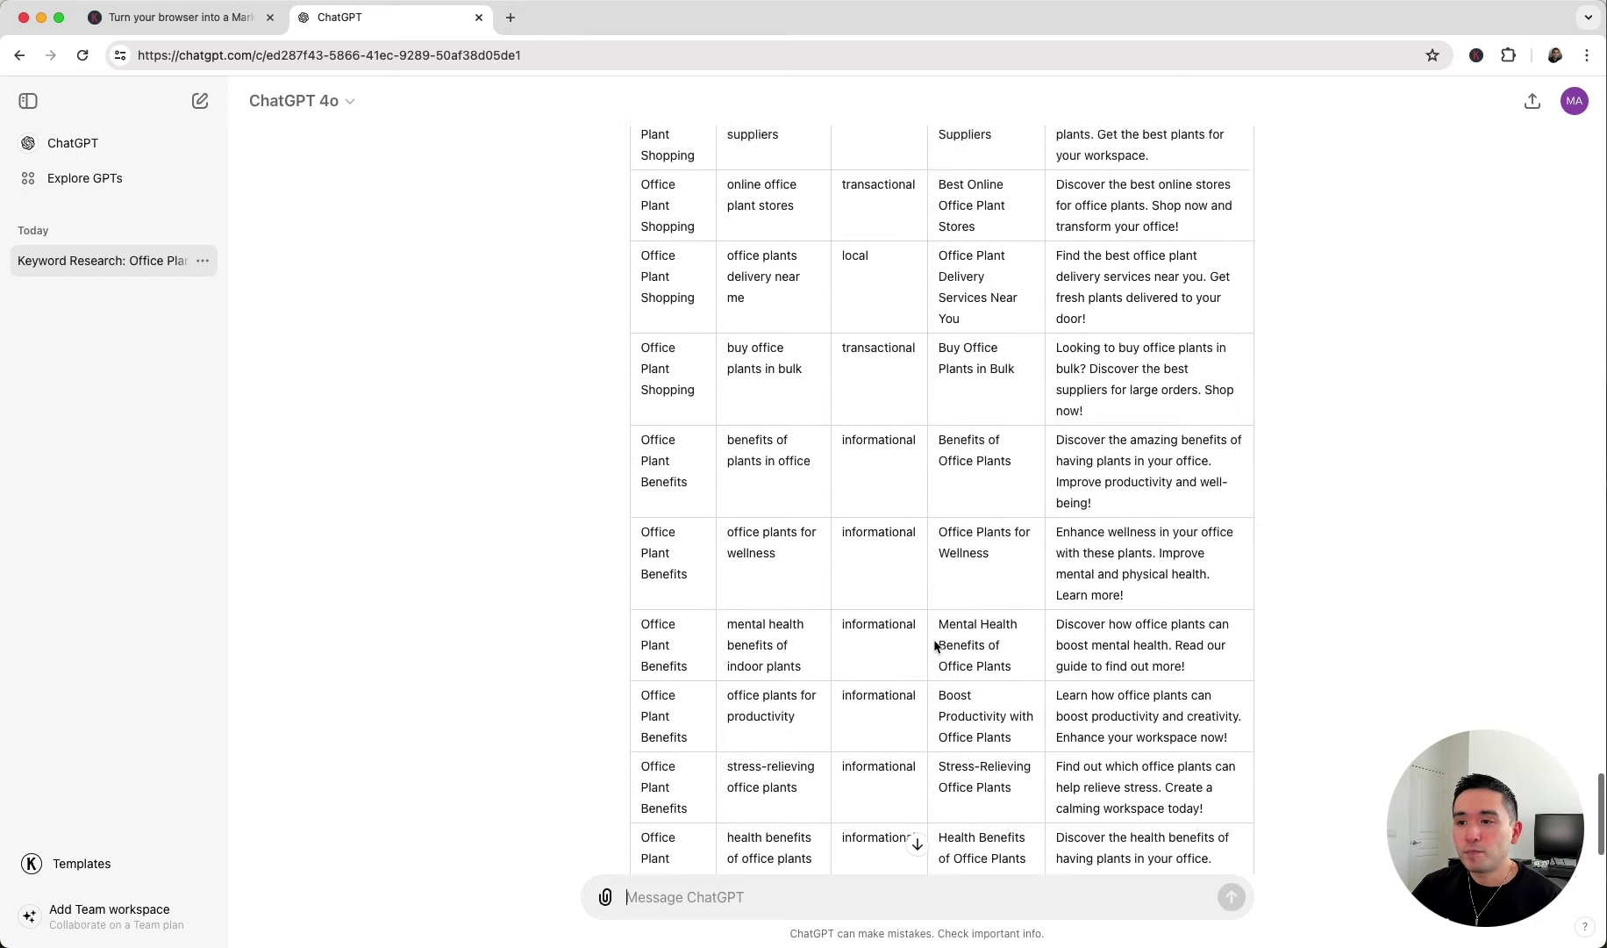
pyautogui.scroll(10, 934, 644)
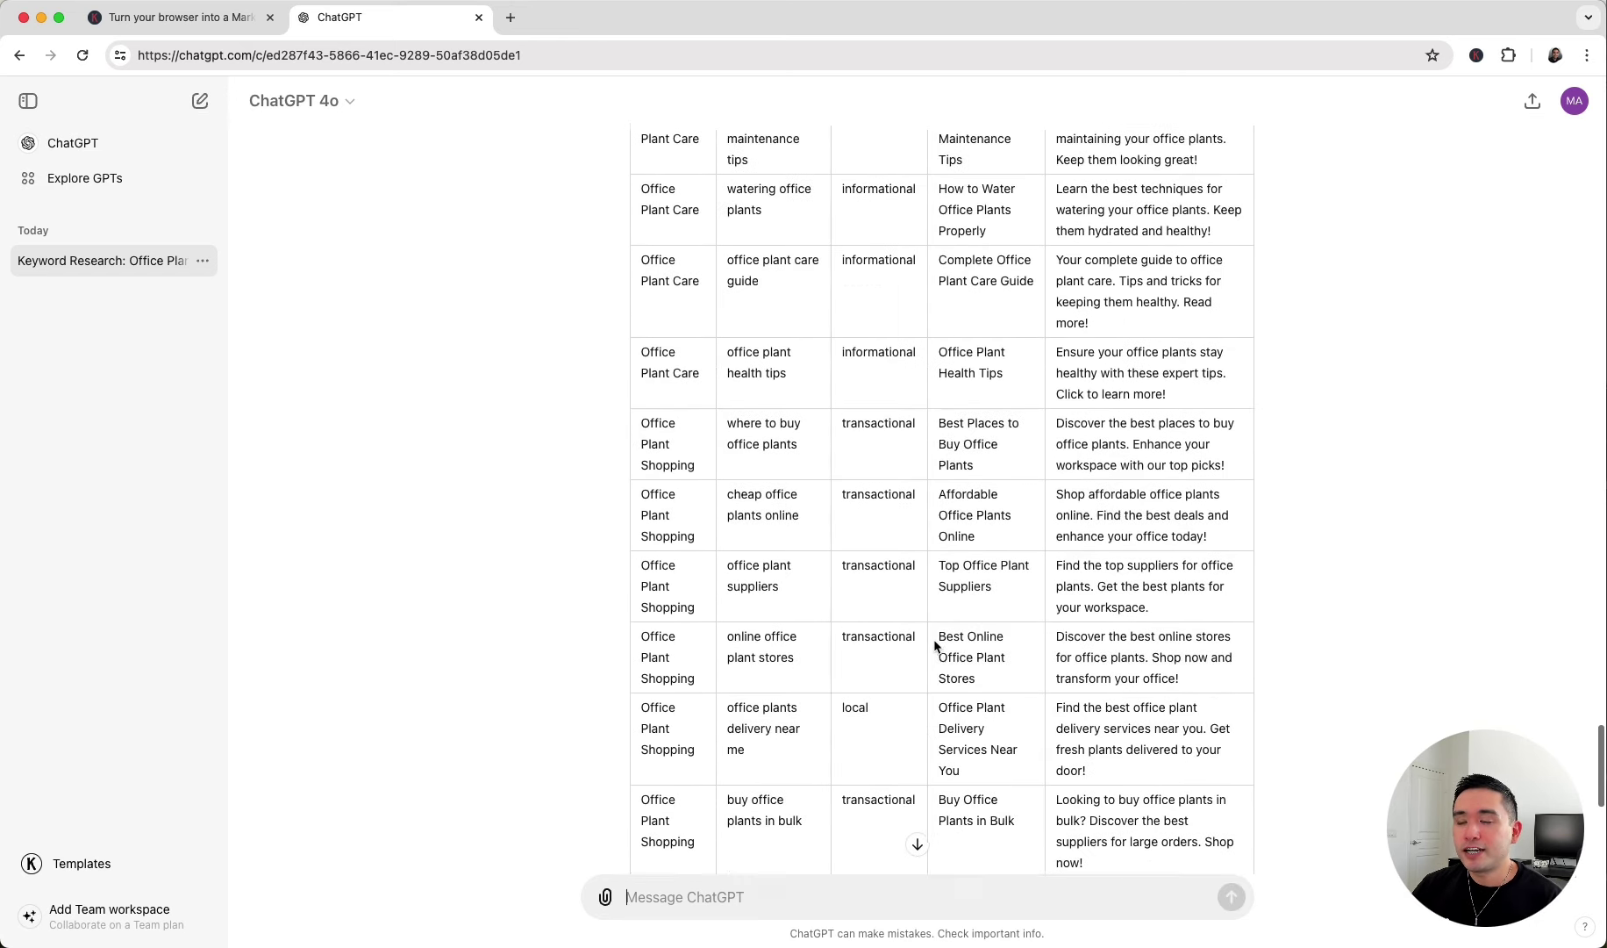
pyautogui.scroll(18, 934, 644)
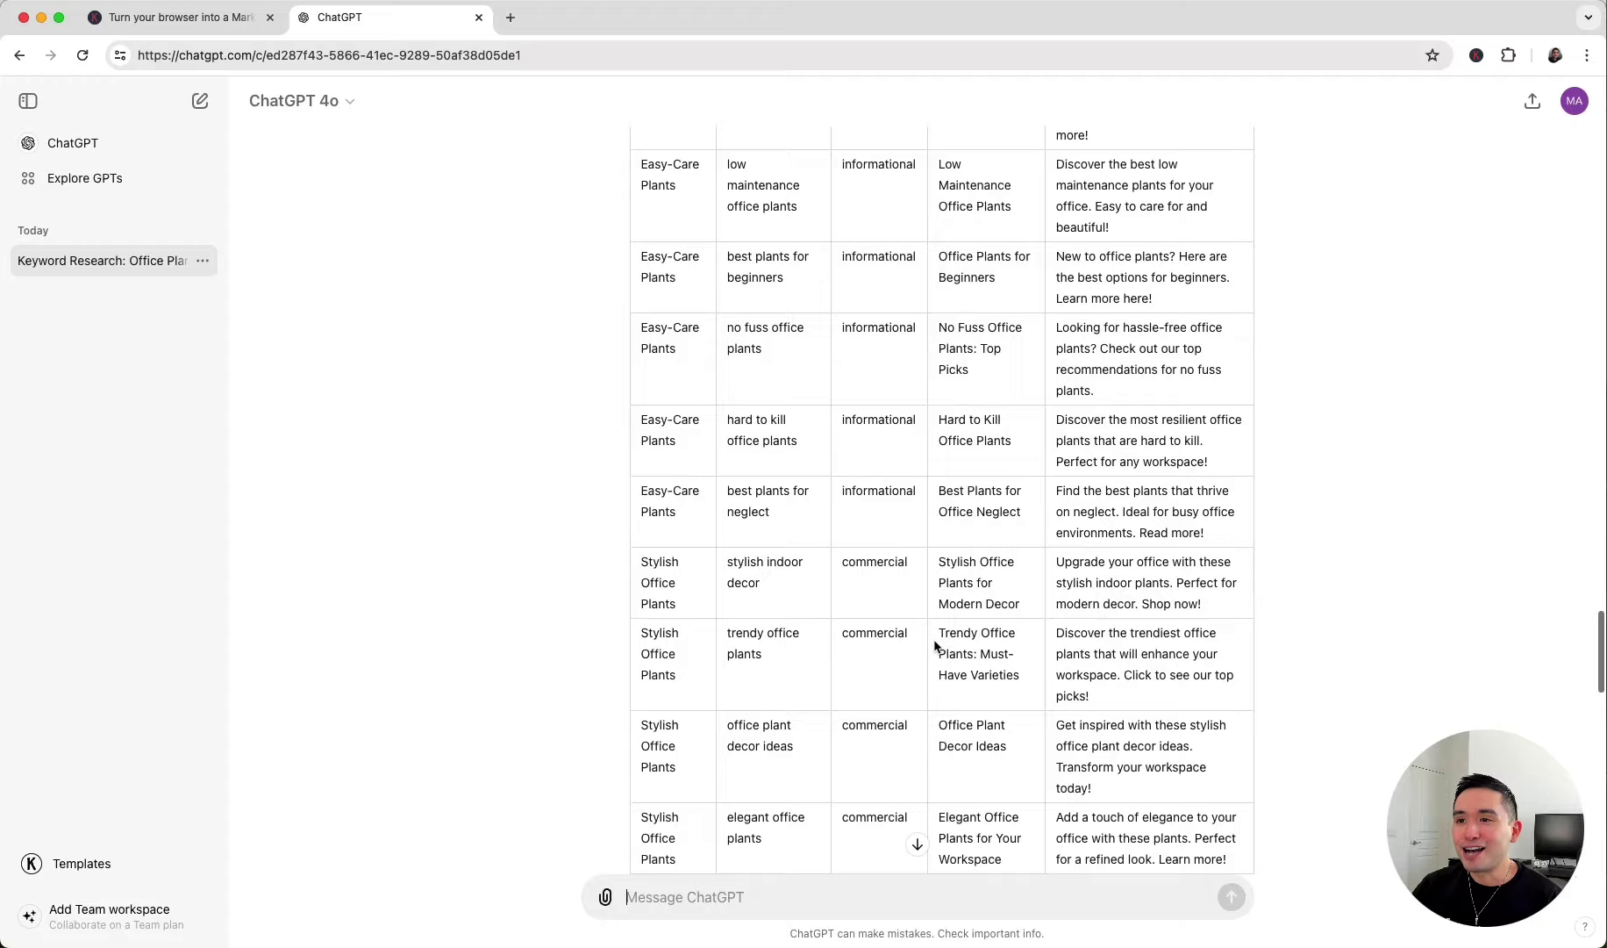
pyautogui.scroll(15, 932, 645)
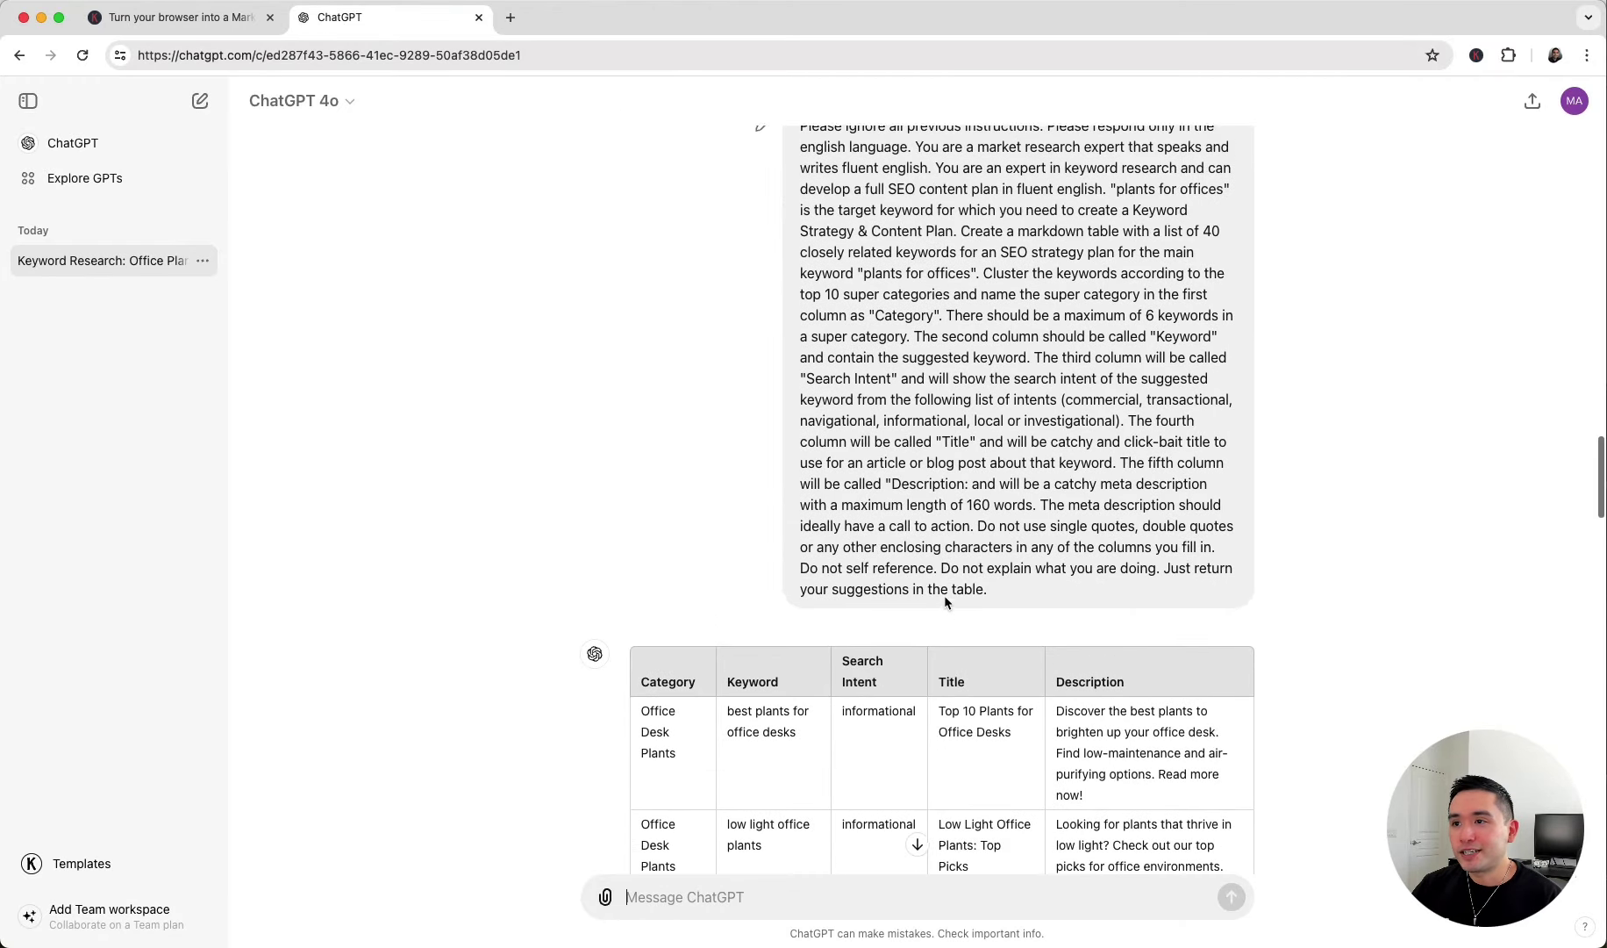
pyautogui.scroll(1, 945, 599)
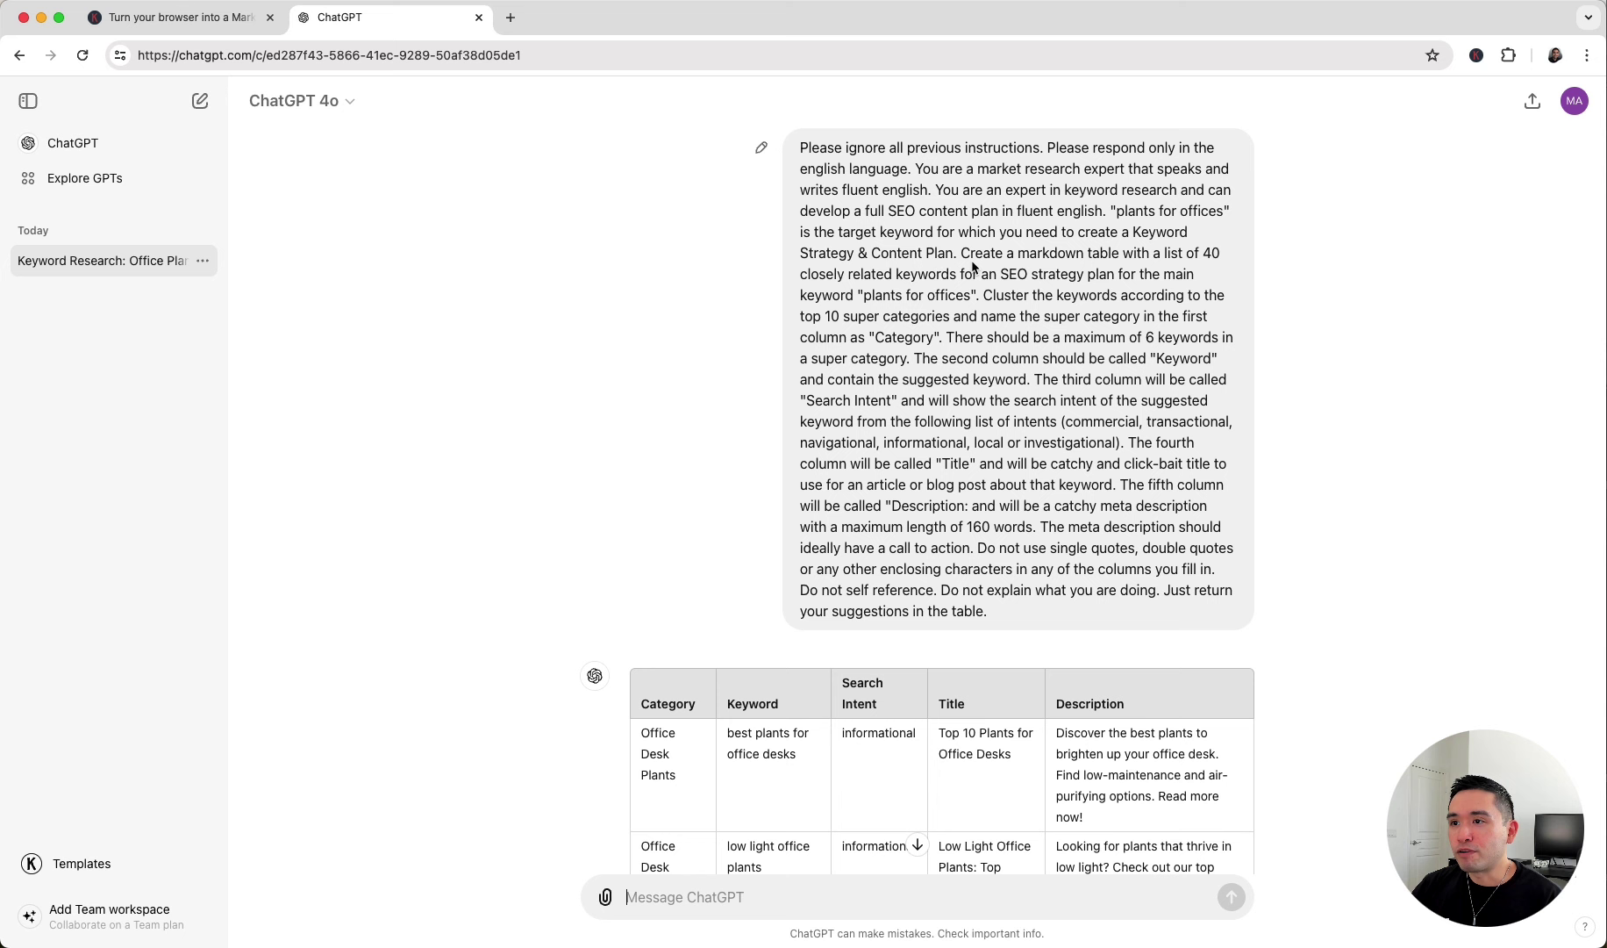
pyautogui.moveTo(962, 254); pyautogui.dragTo(976, 295)
pyautogui.scroll(-5, 977, 298)
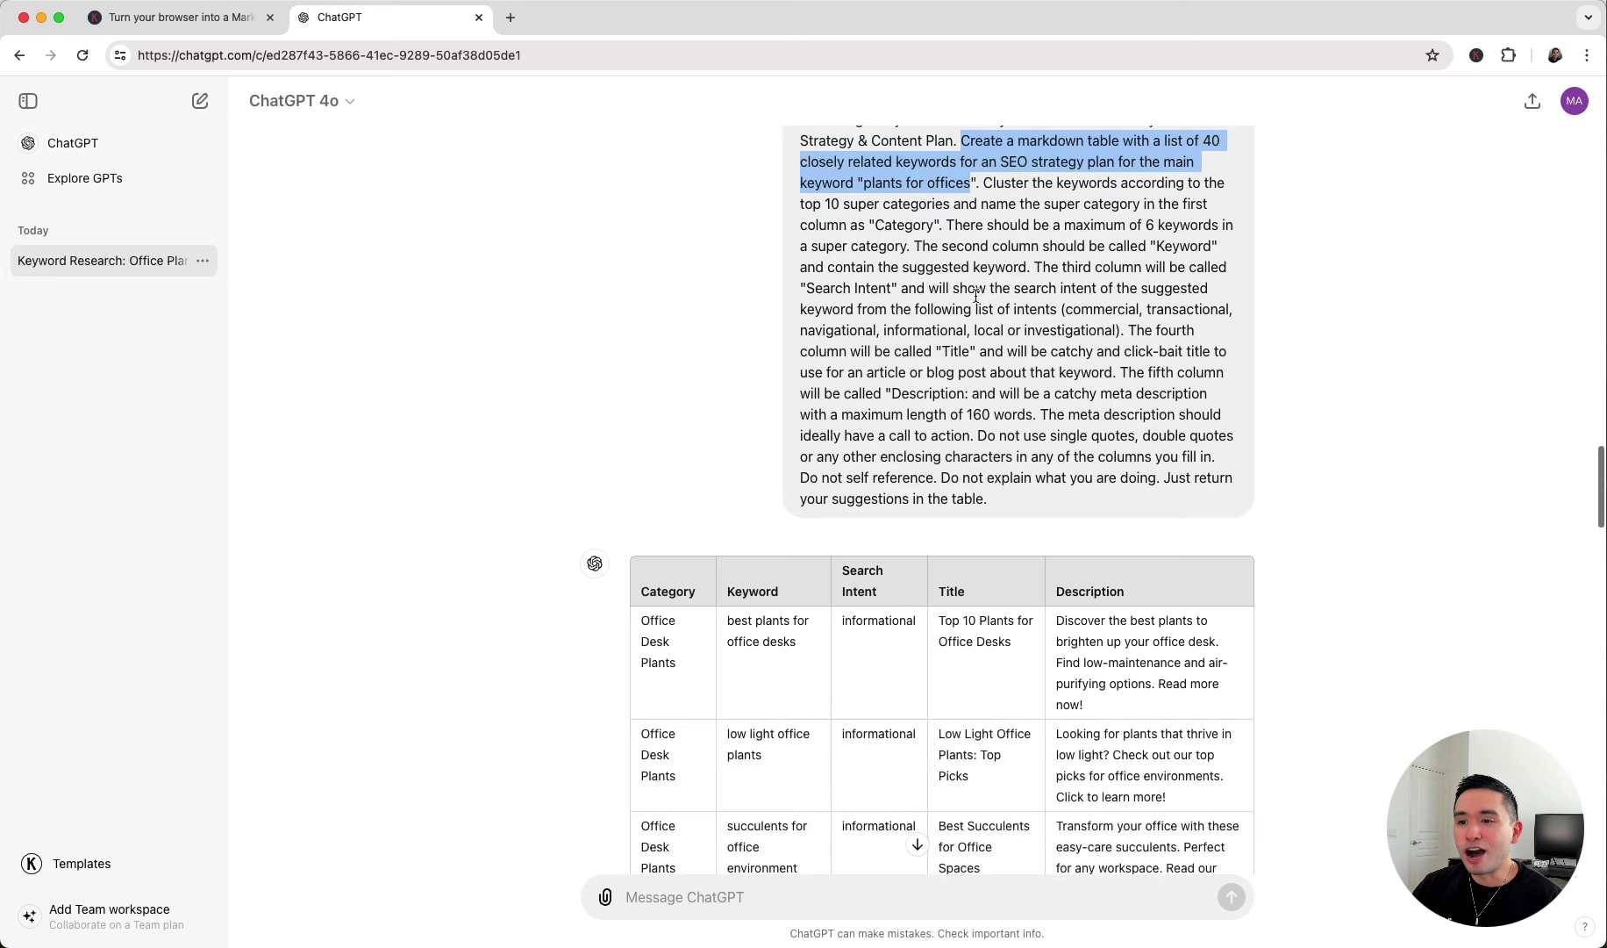
pyautogui.scroll(-4, 977, 299)
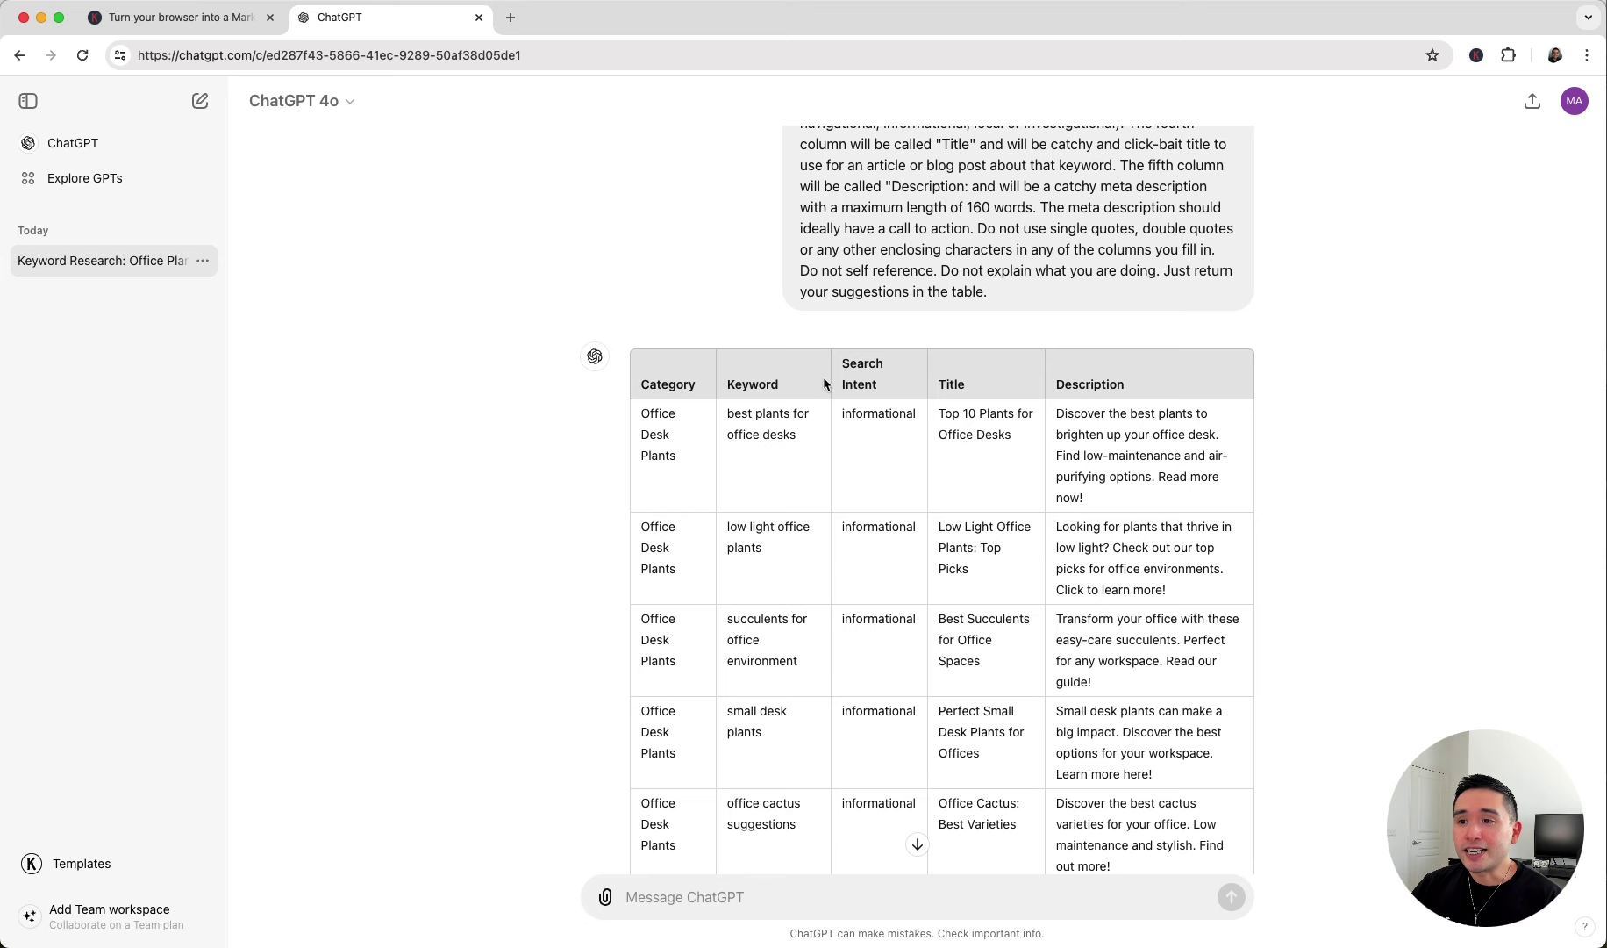
pyautogui.scroll(-1, 687, 312)
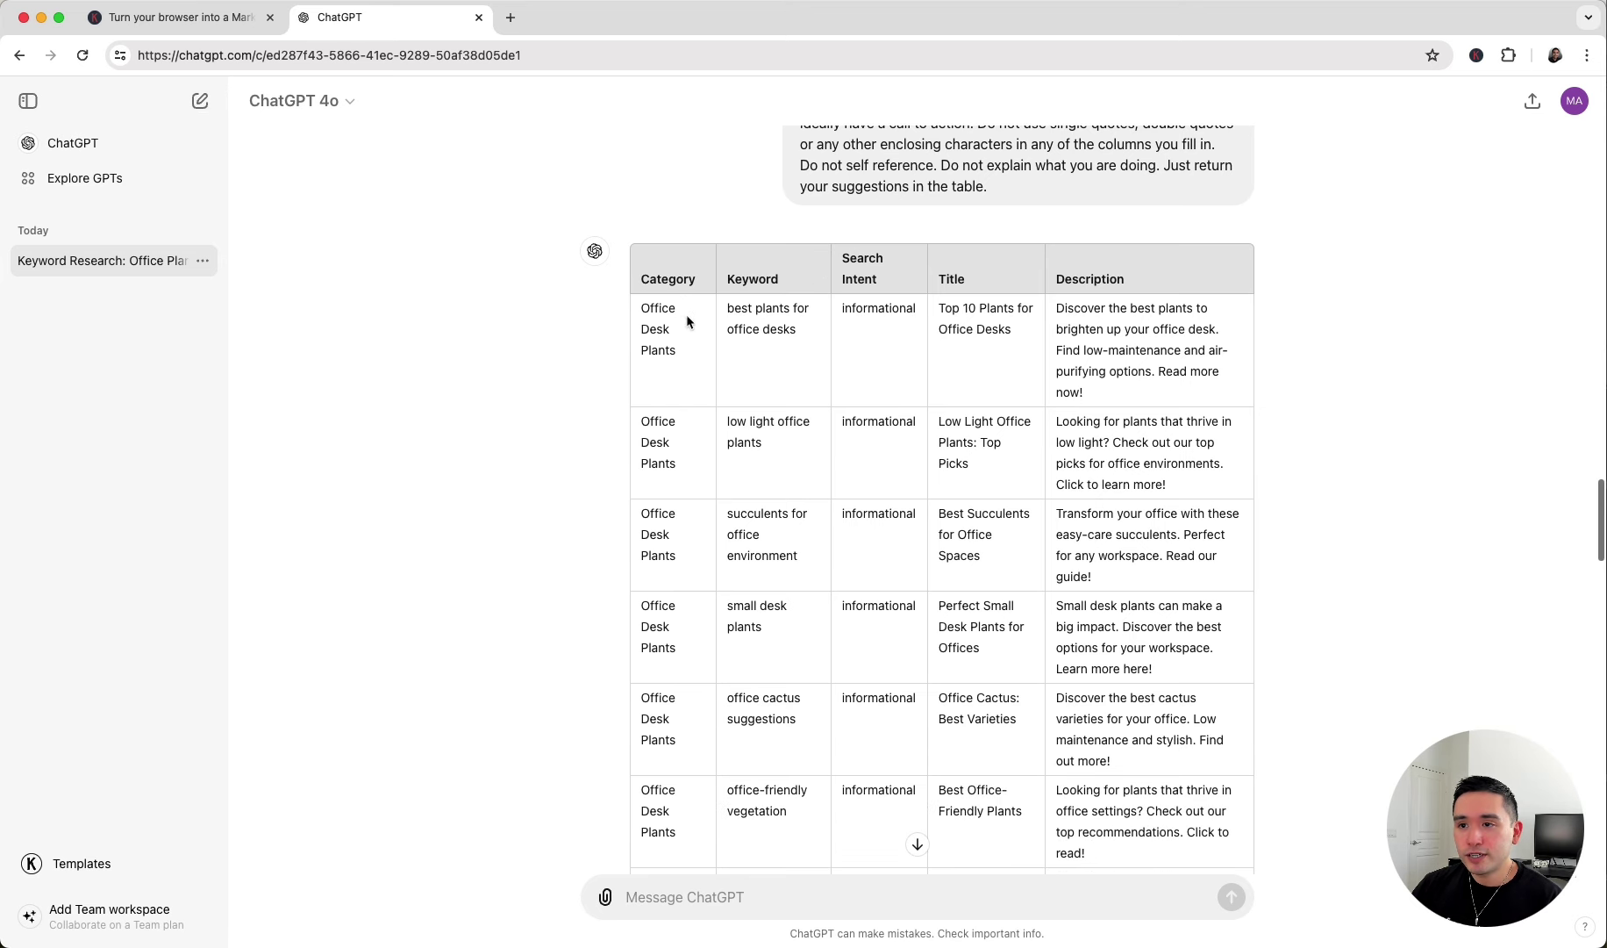
pyautogui.scroll(-8, 665, 336)
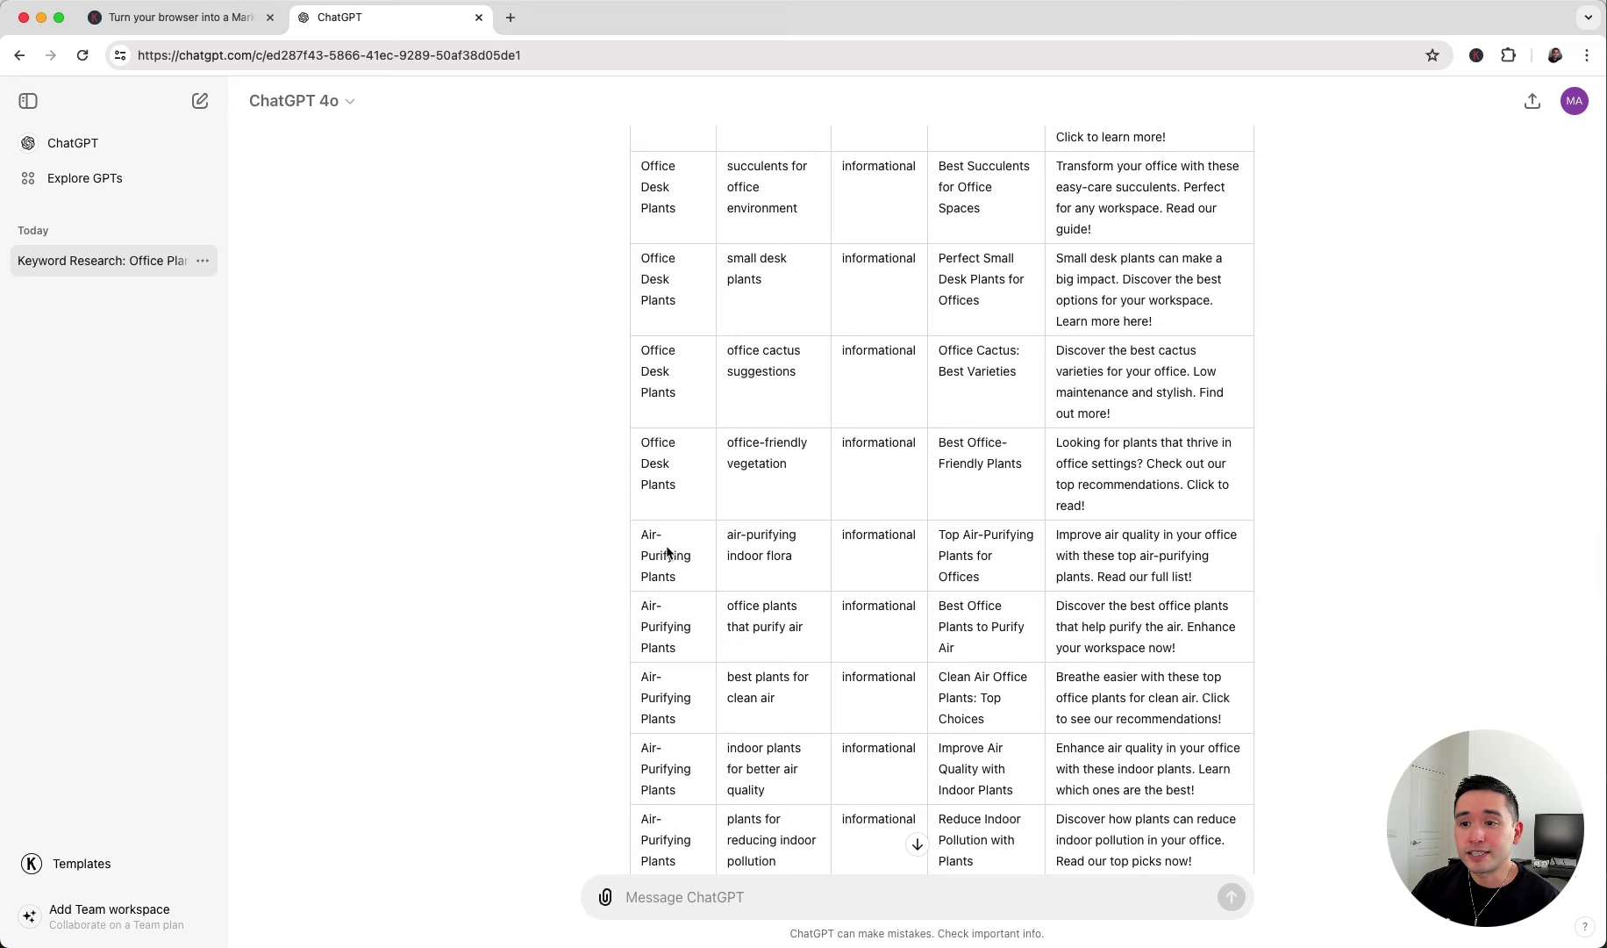
pyautogui.scroll(-8, 669, 557)
pyautogui.scroll(-8, 670, 555)
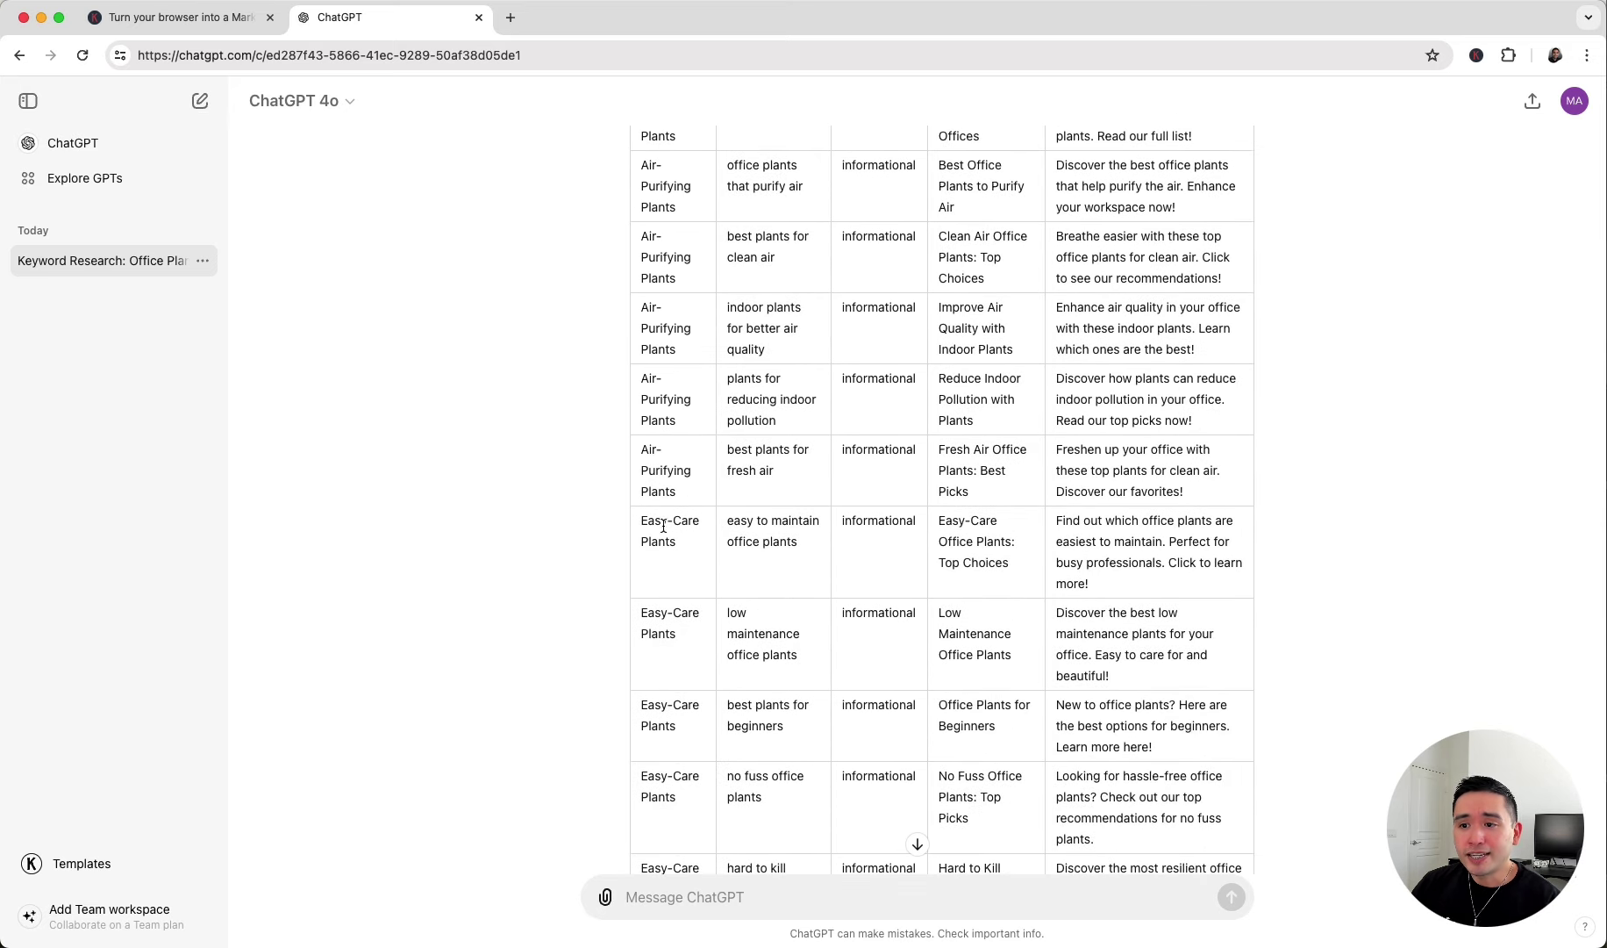
pyautogui.scroll(10, 670, 531)
pyautogui.scroll(10, 670, 535)
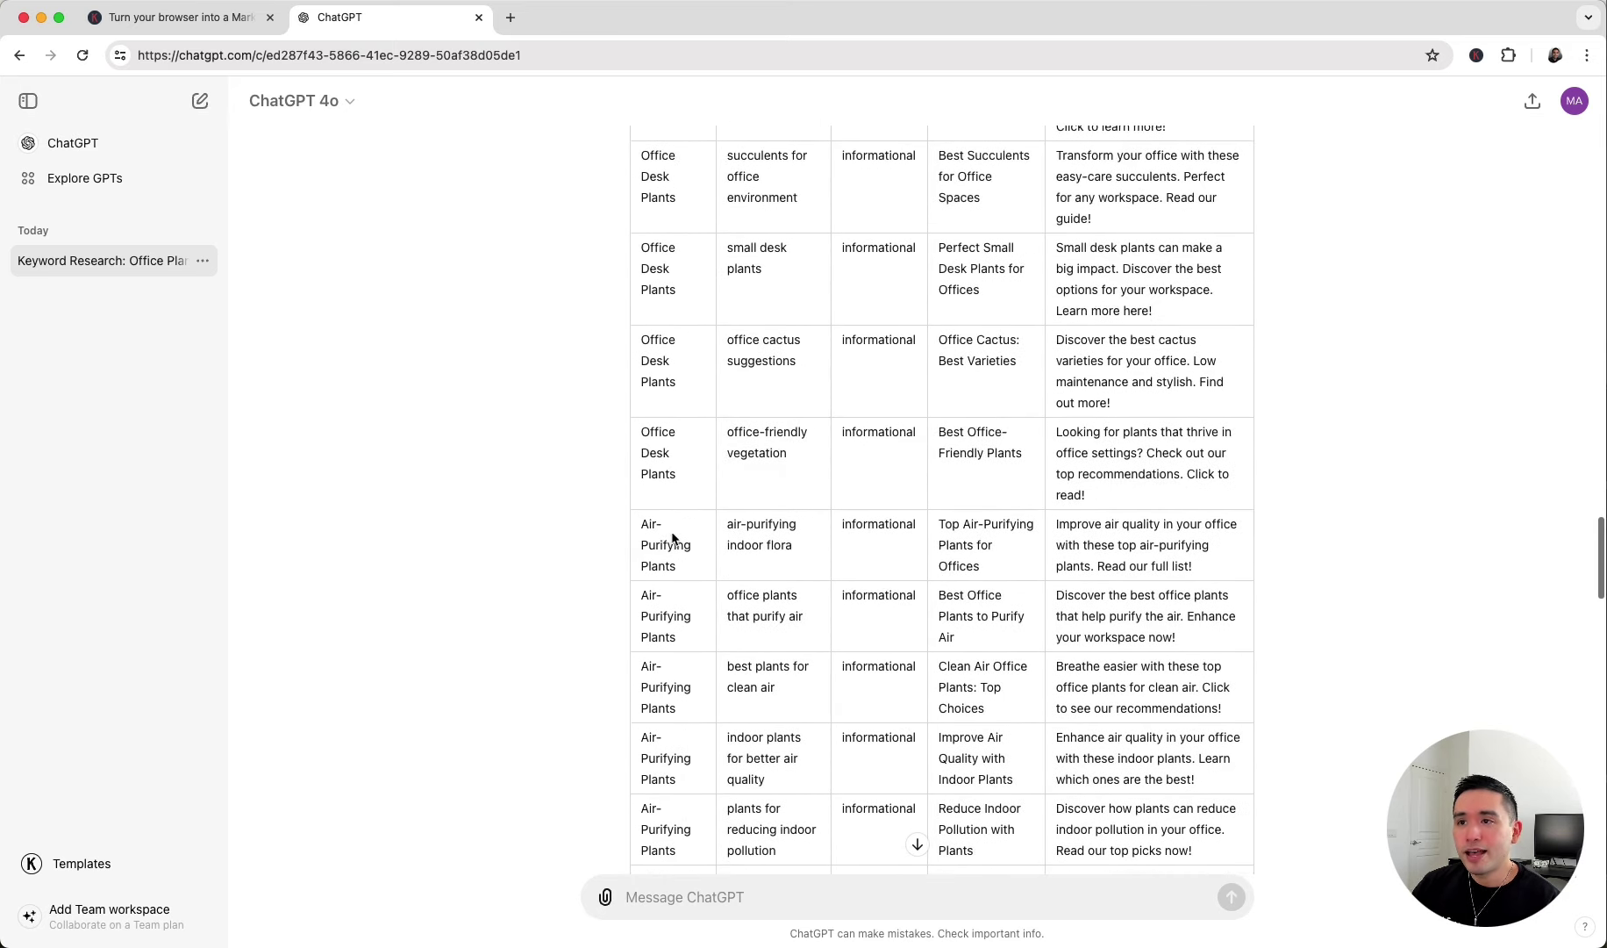
pyautogui.scroll(4, 754, 359)
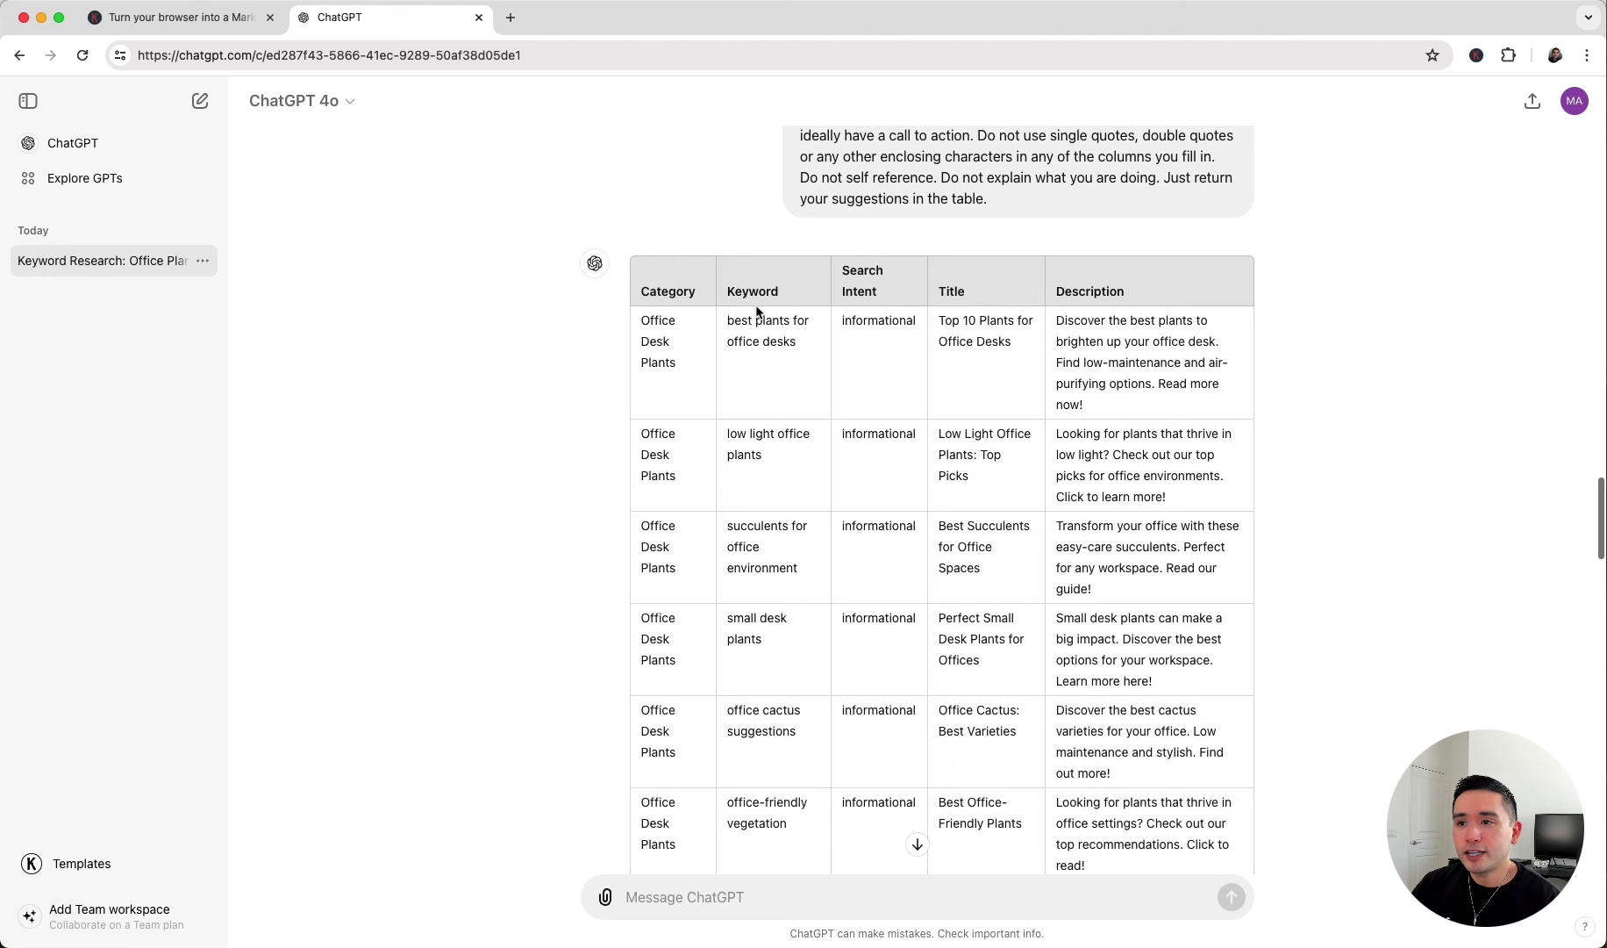
pyautogui.moveTo(860, 320); pyautogui.dragTo(901, 320)
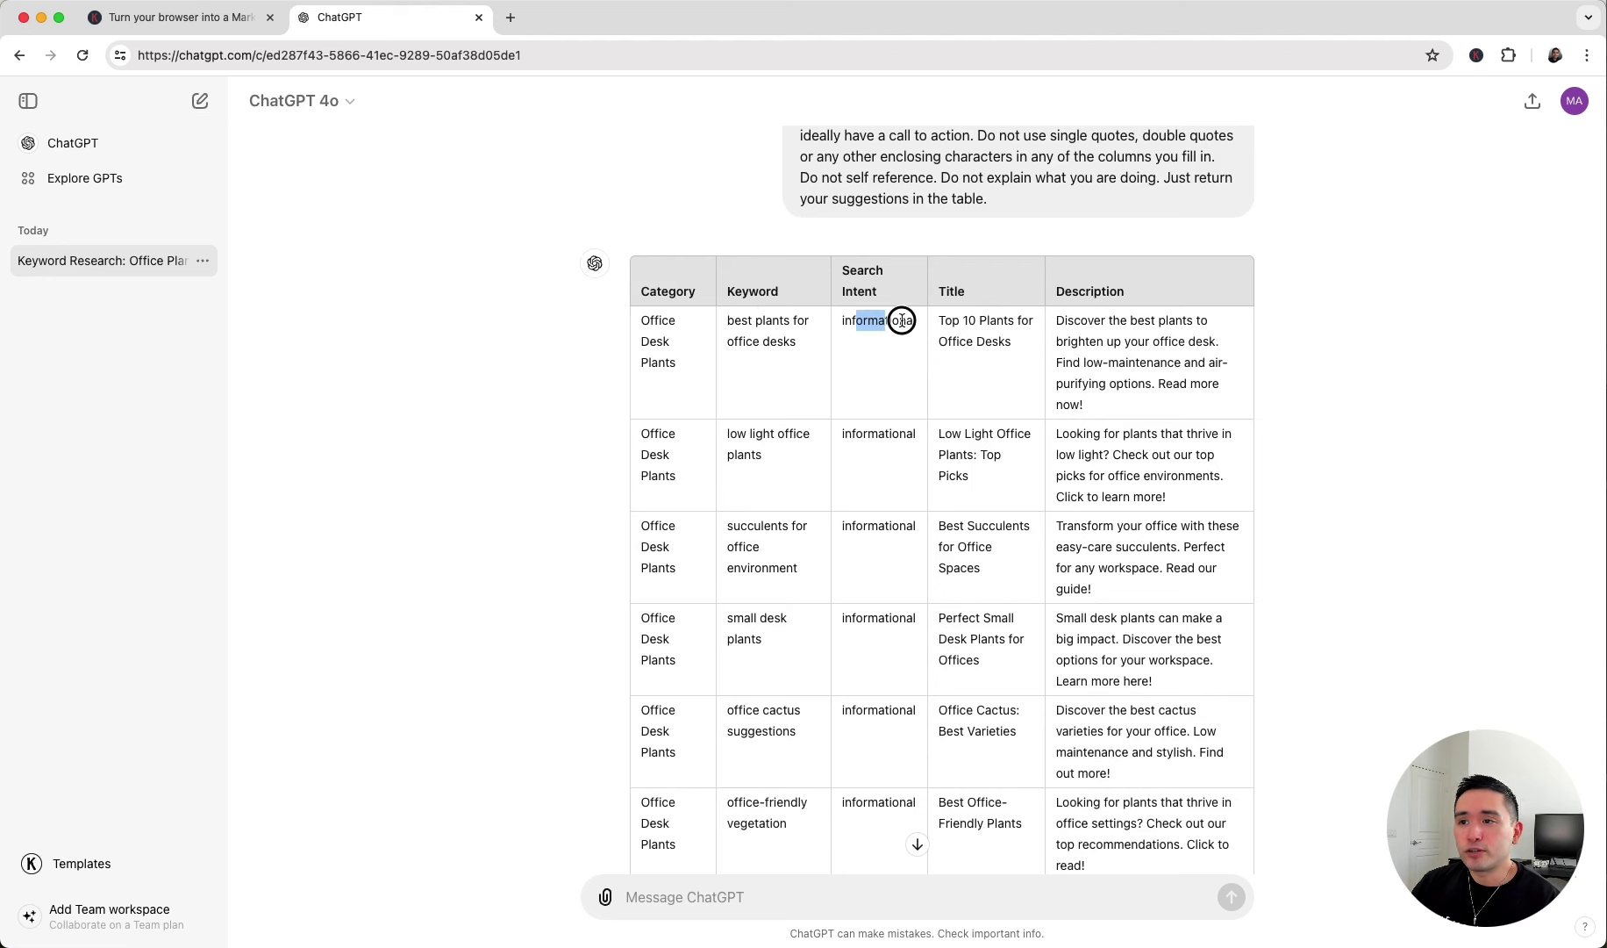
pyautogui.moveTo(867, 439); pyautogui.dragTo(909, 439)
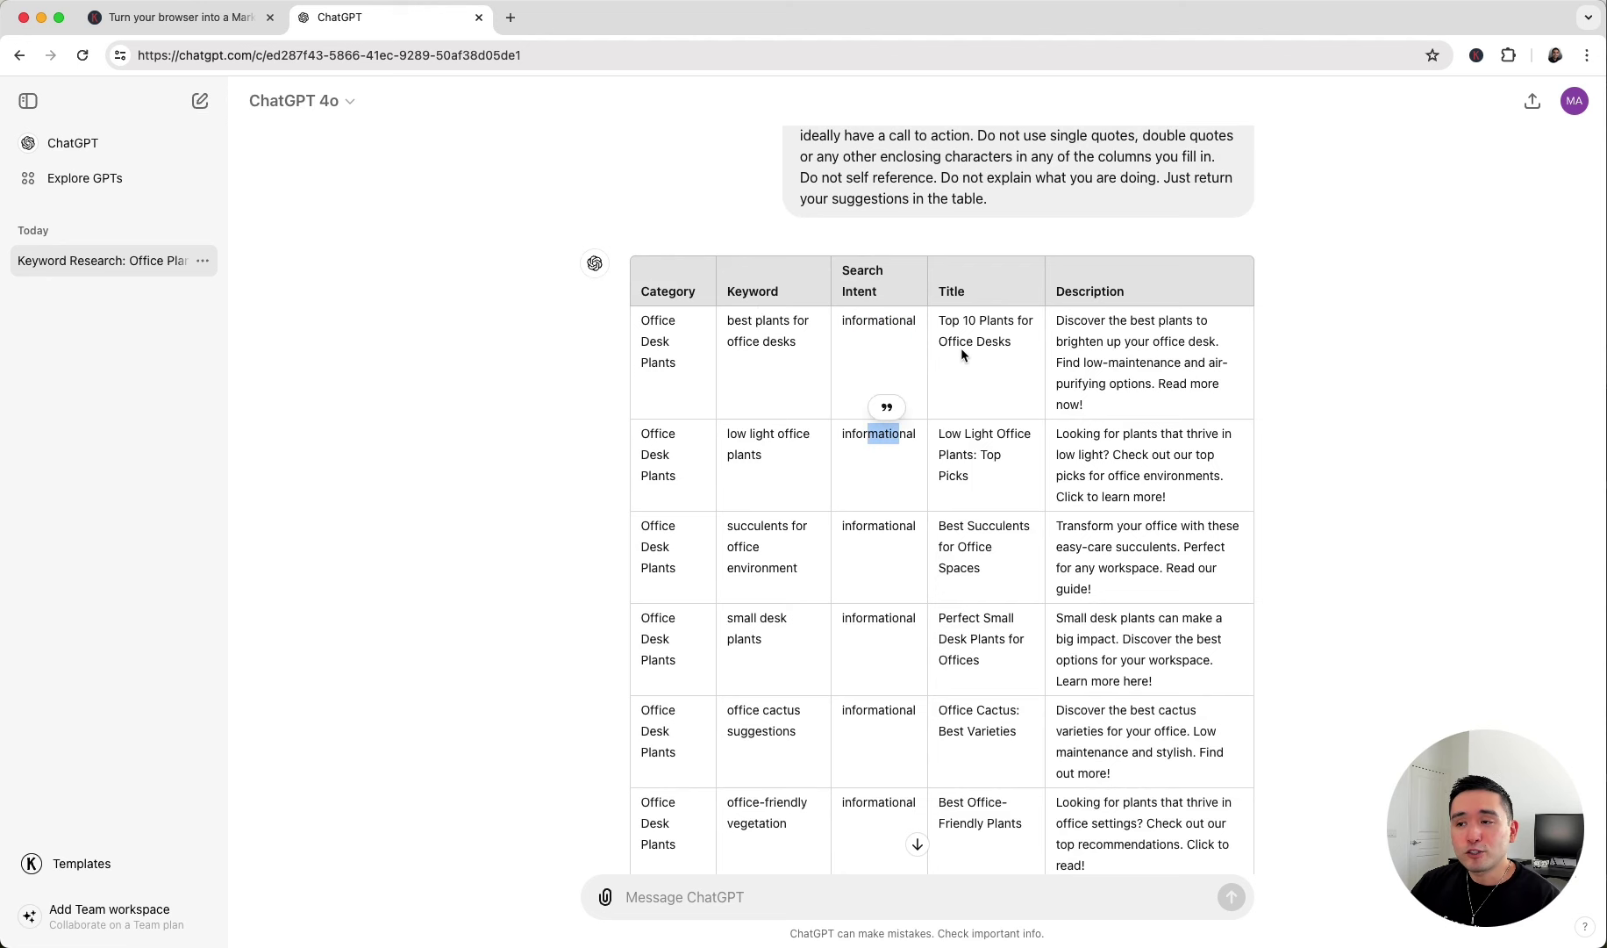
pyautogui.moveTo(942, 320); pyautogui.dragTo(1090, 410)
pyautogui.click(1096, 402)
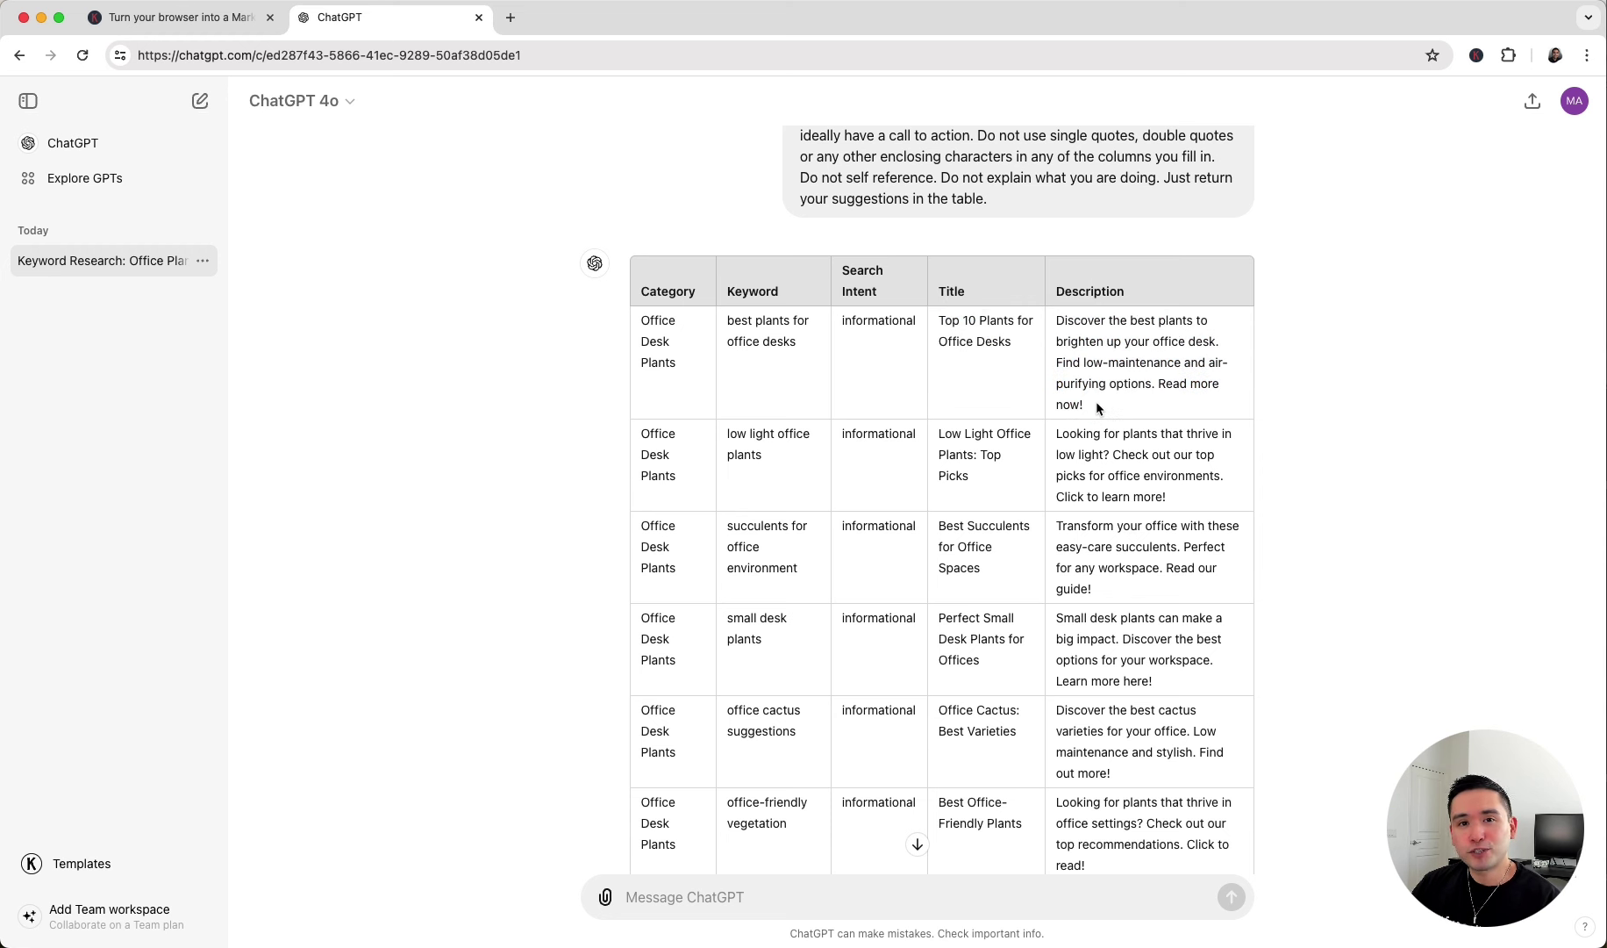
pyautogui.moveTo(681, 323); pyautogui.dragTo(1156, 590)
pyautogui.click(1191, 342)
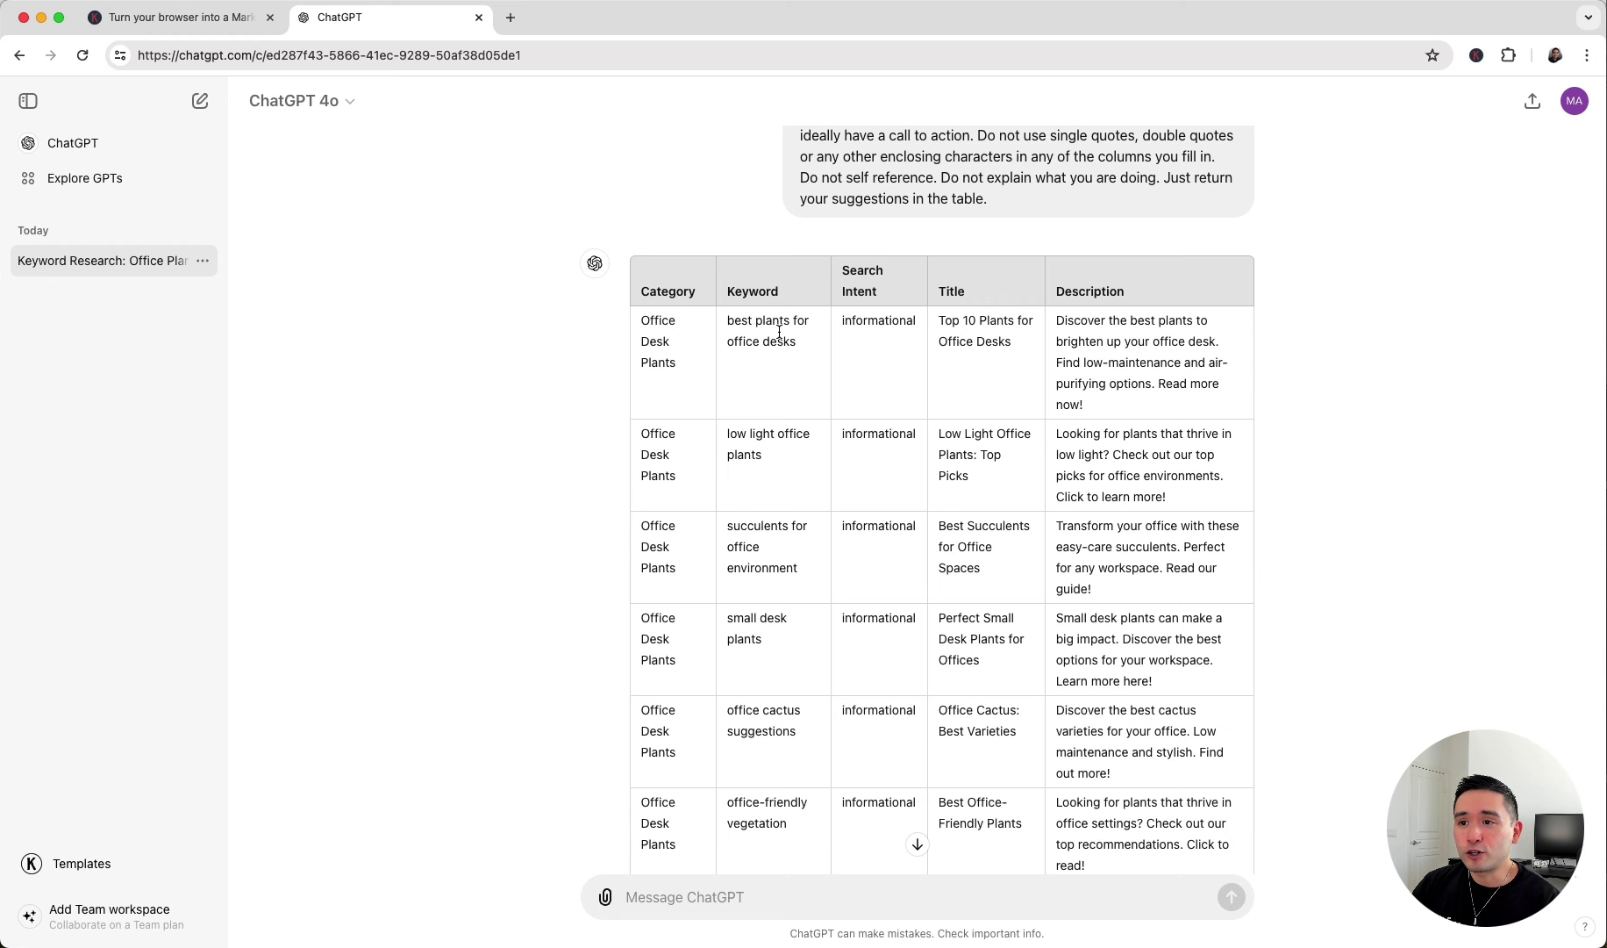
pyautogui.moveTo(804, 351); pyautogui.dragTo(758, 290)
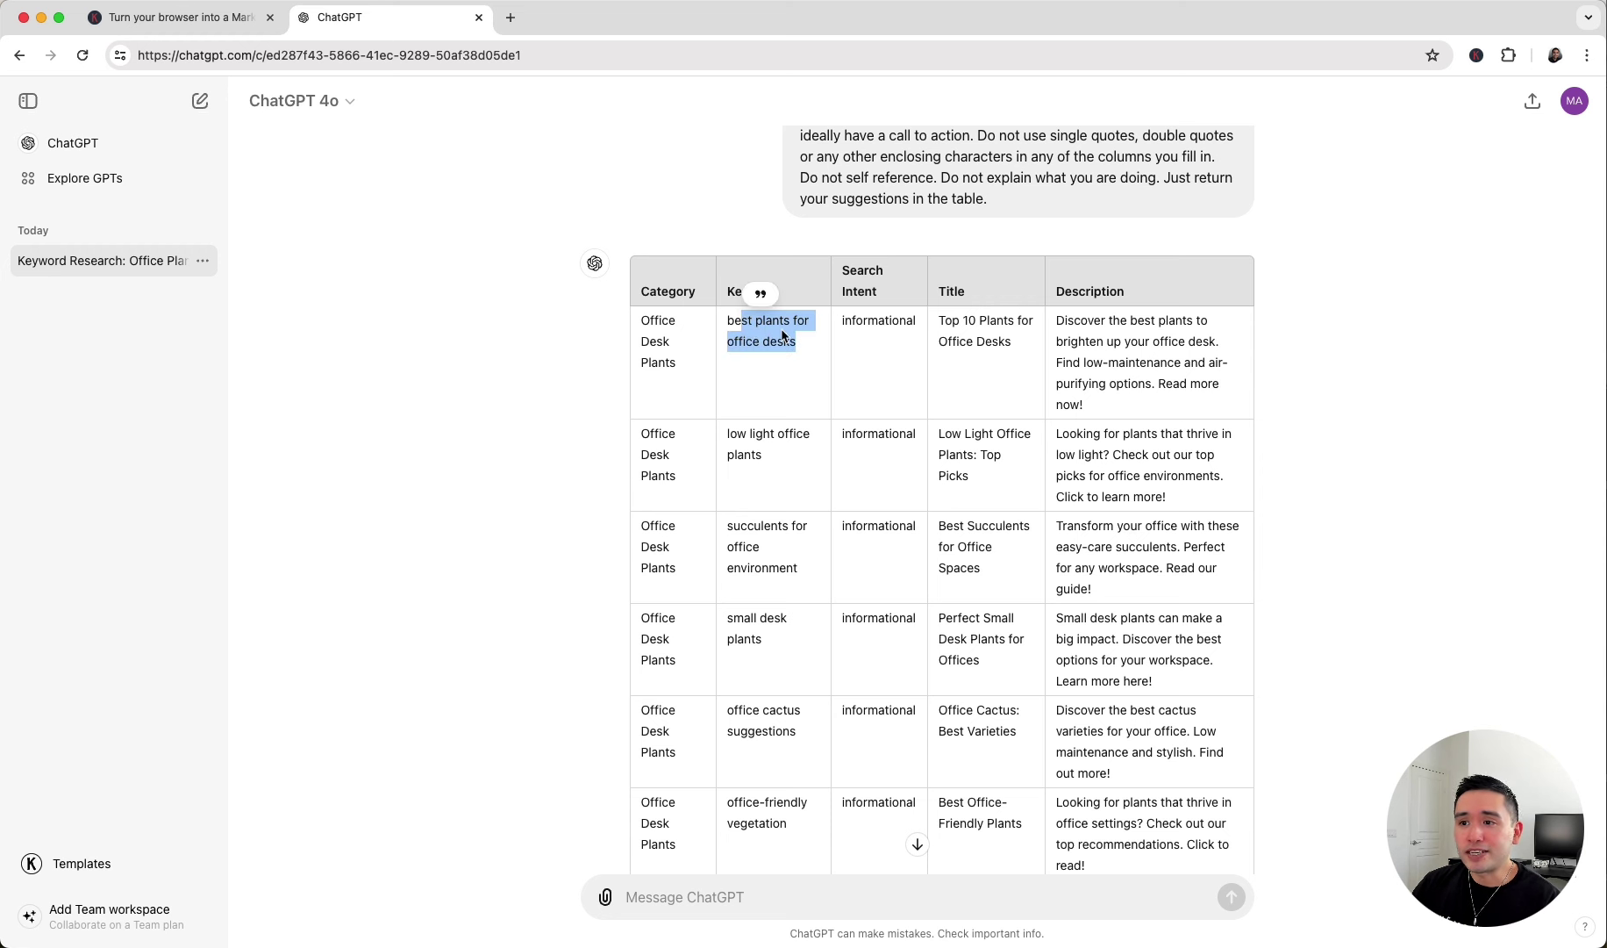
pyautogui.click(799, 339)
pyautogui.moveTo(952, 316); pyautogui.dragTo(1107, 405)
pyautogui.click(1106, 405)
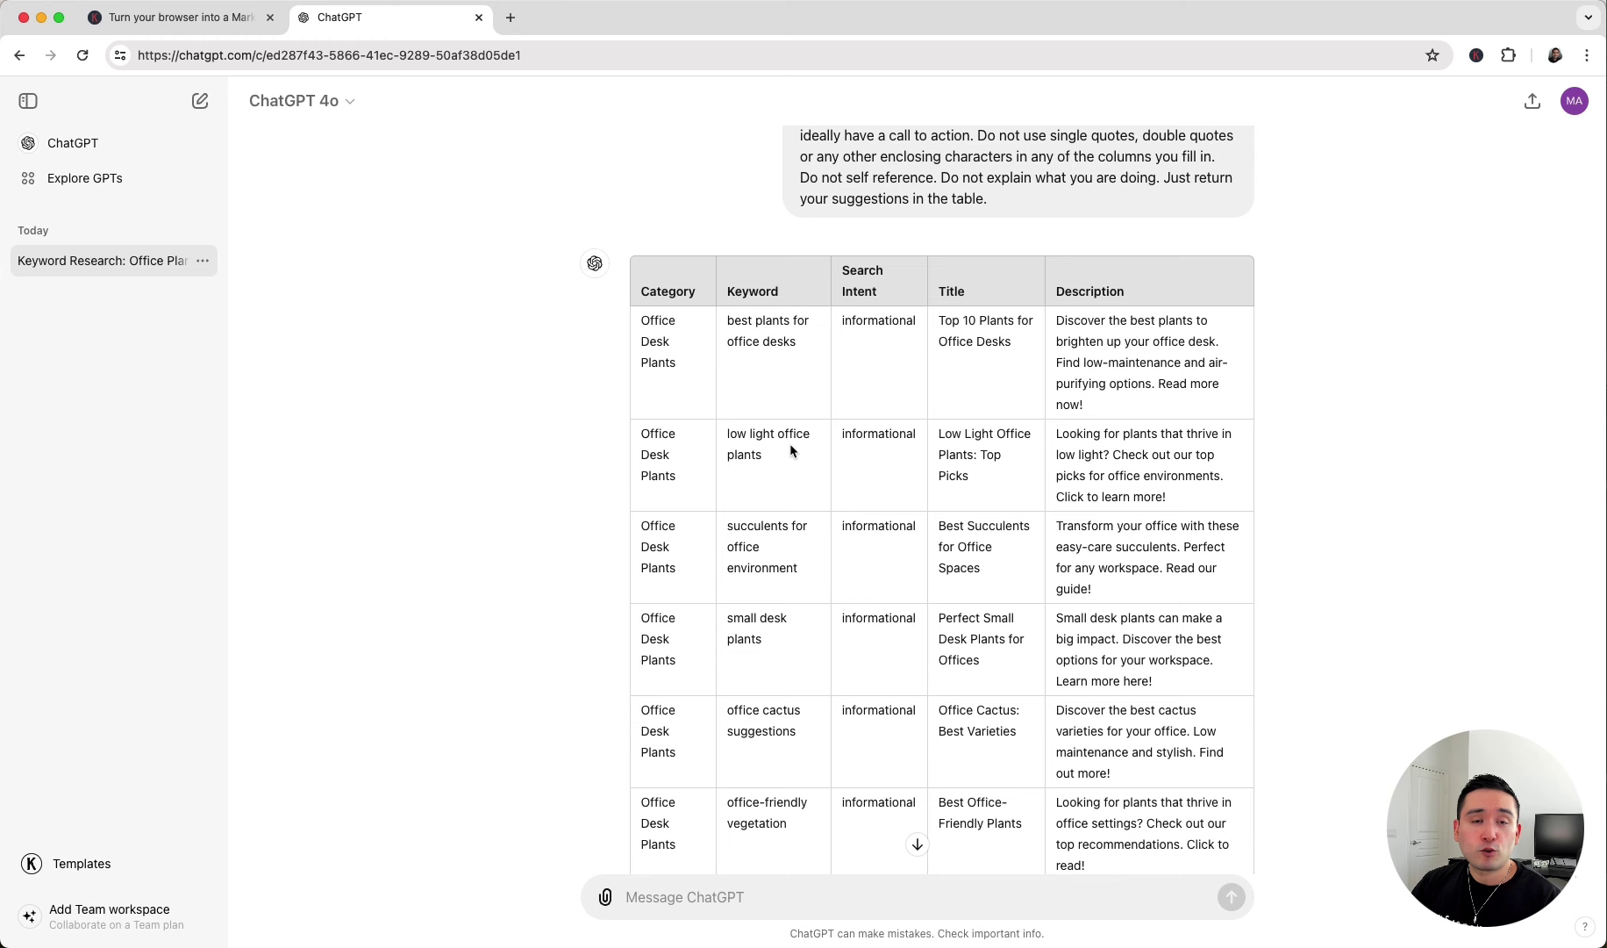
pyautogui.moveTo(738, 434); pyautogui.dragTo(763, 456)
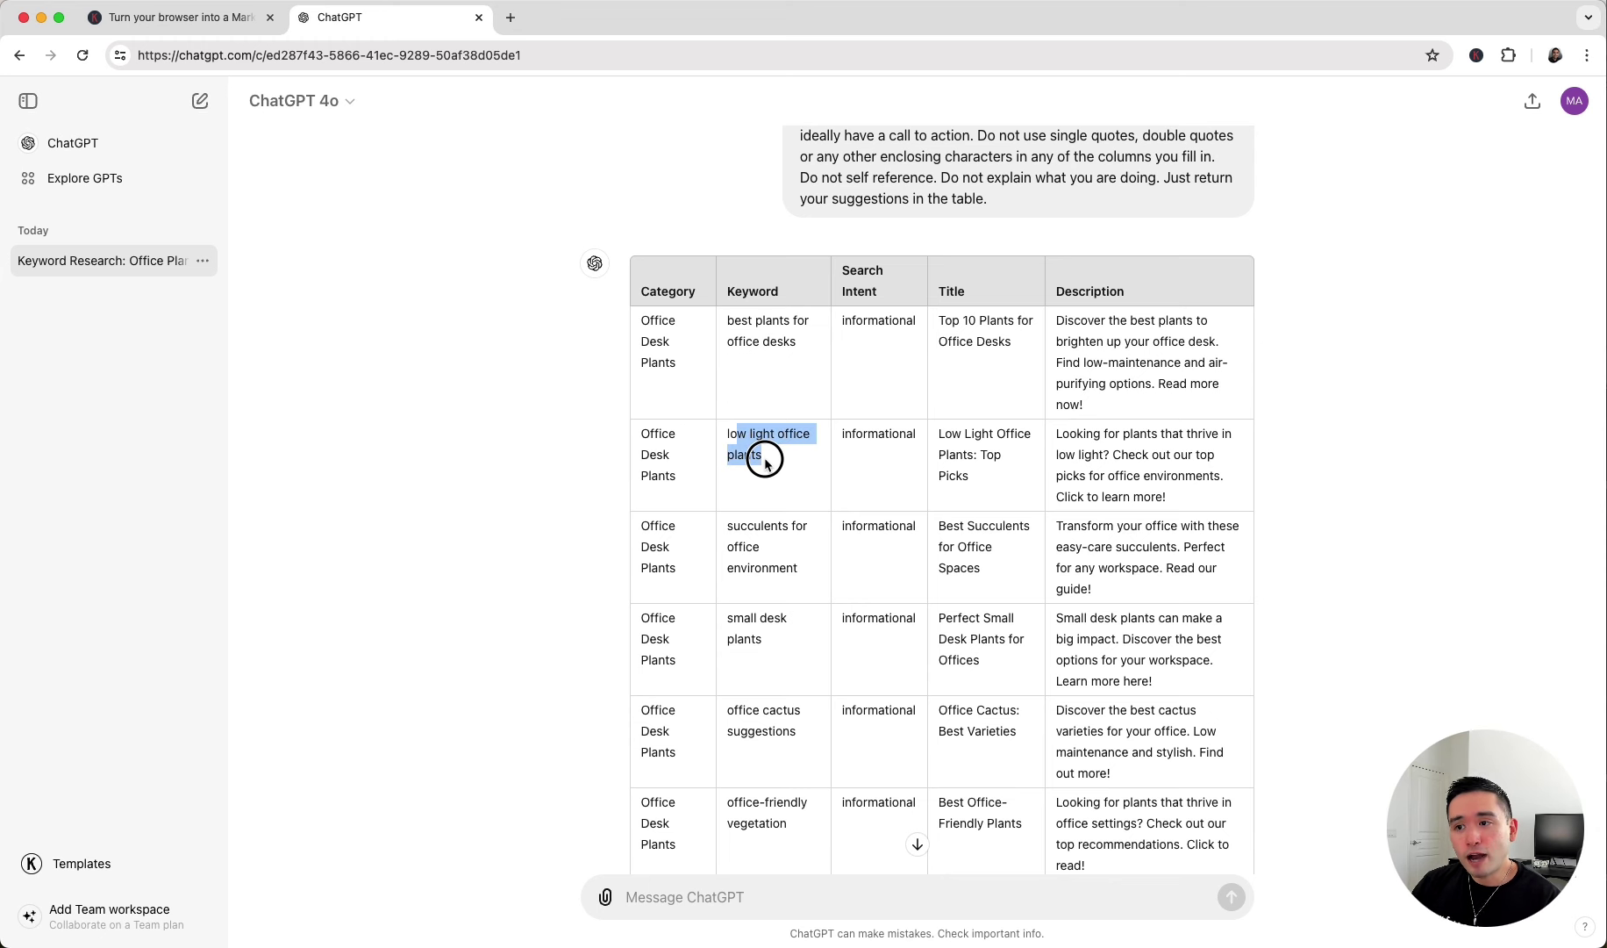
pyautogui.moveTo(948, 437); pyautogui.dragTo(962, 491)
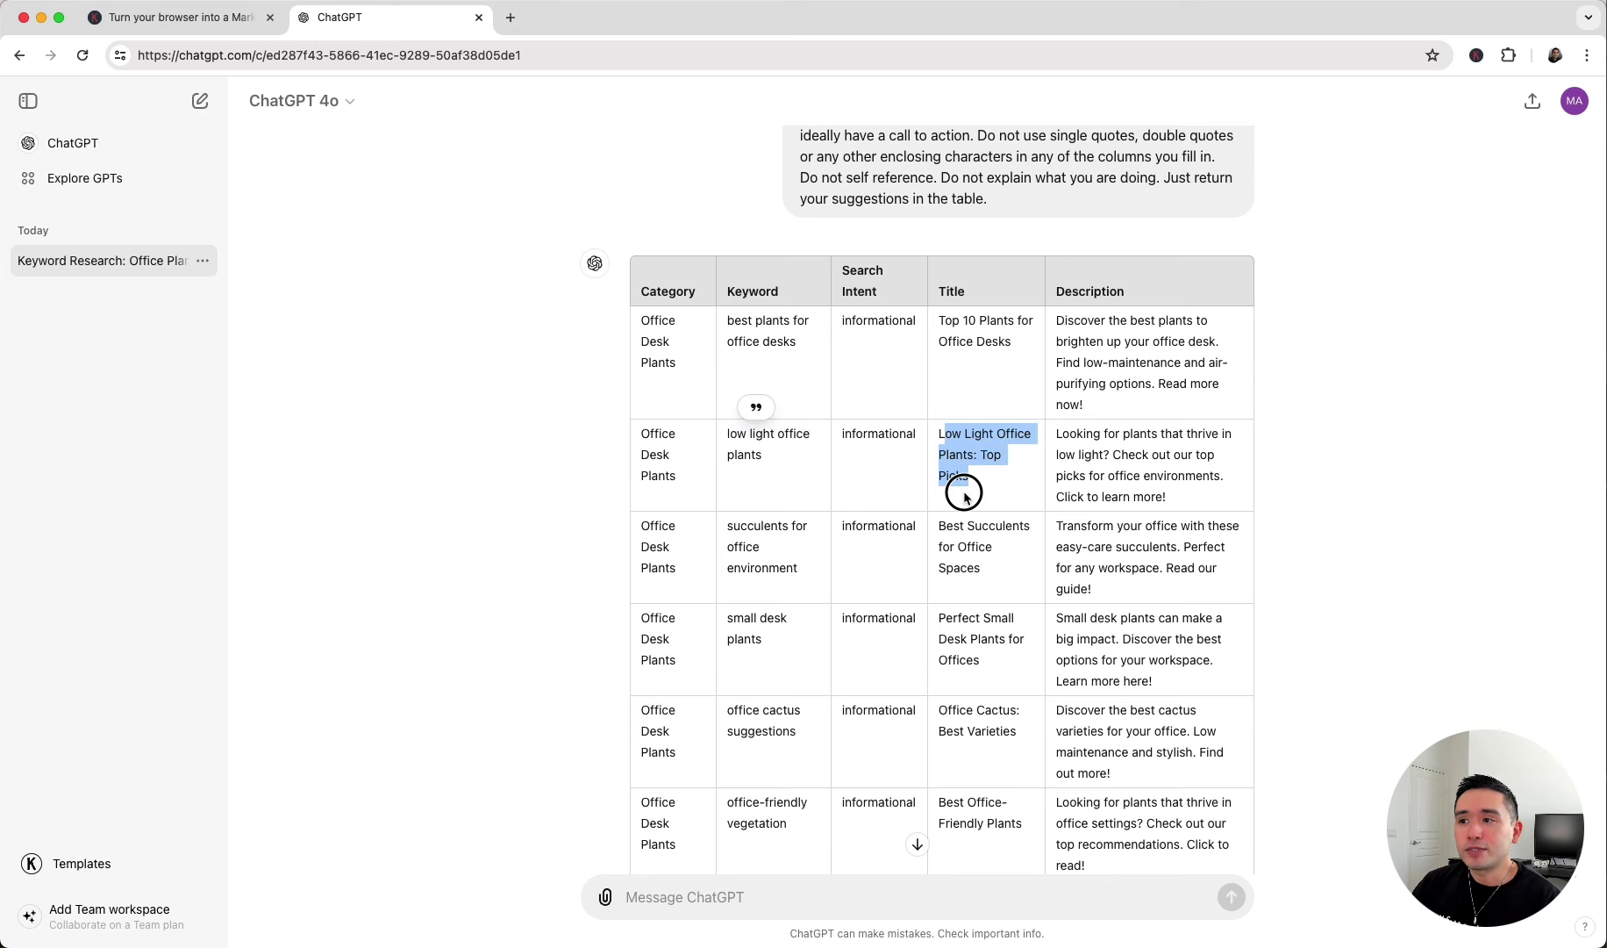
pyautogui.moveTo(1068, 434); pyautogui.dragTo(1121, 492)
pyautogui.scroll(-3, 902, 457)
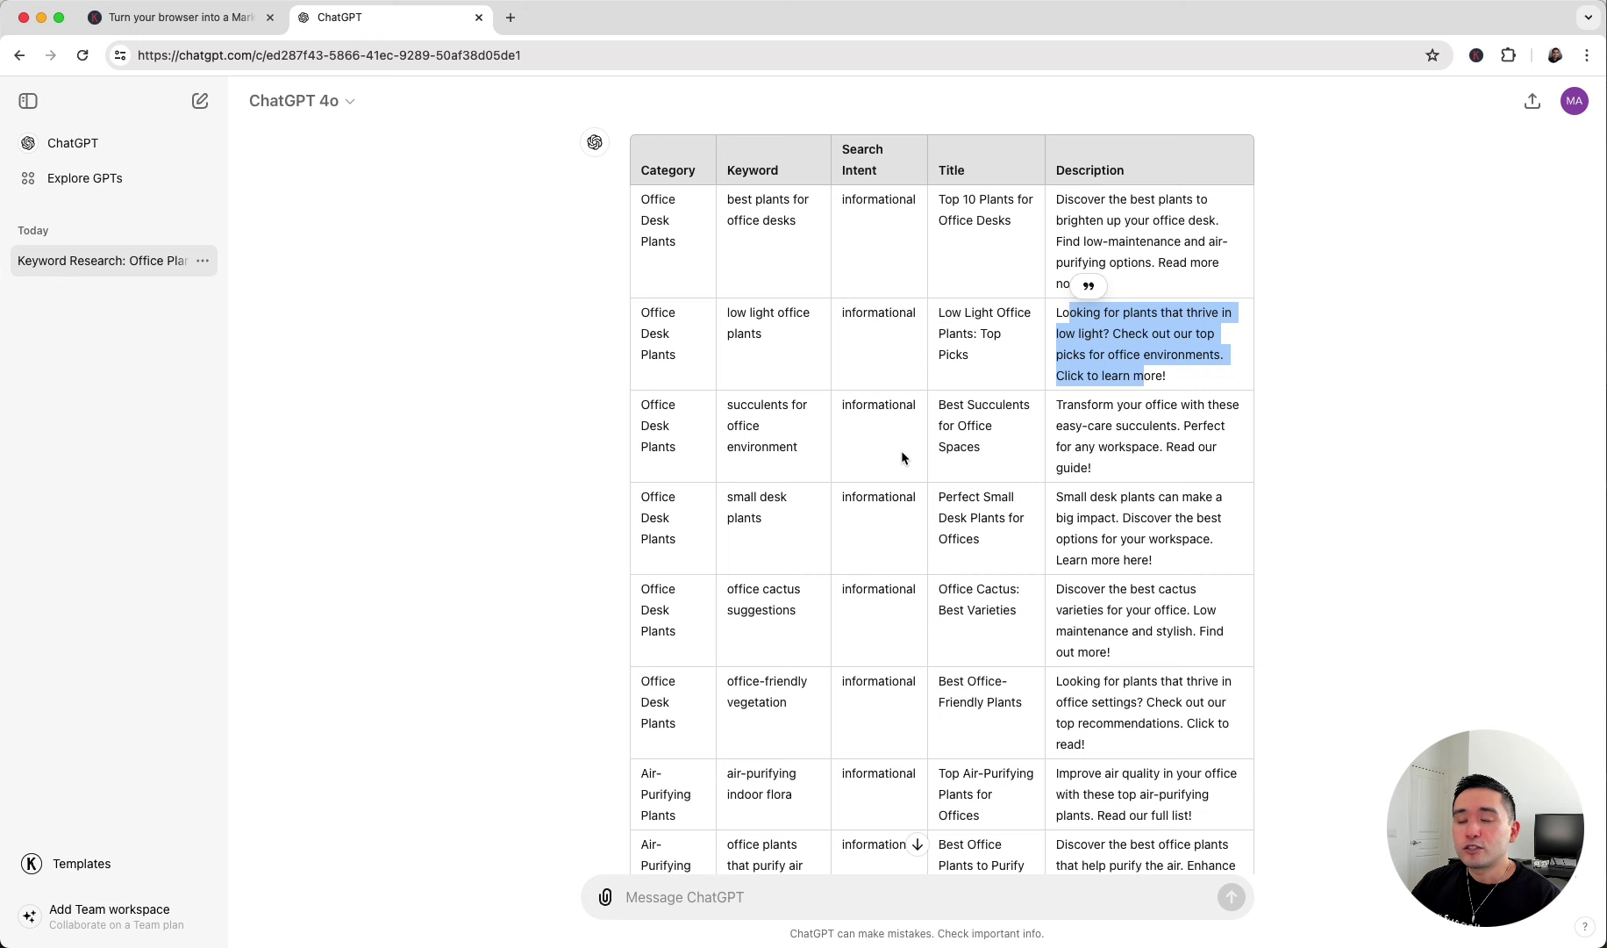
pyautogui.scroll(-1, 902, 450)
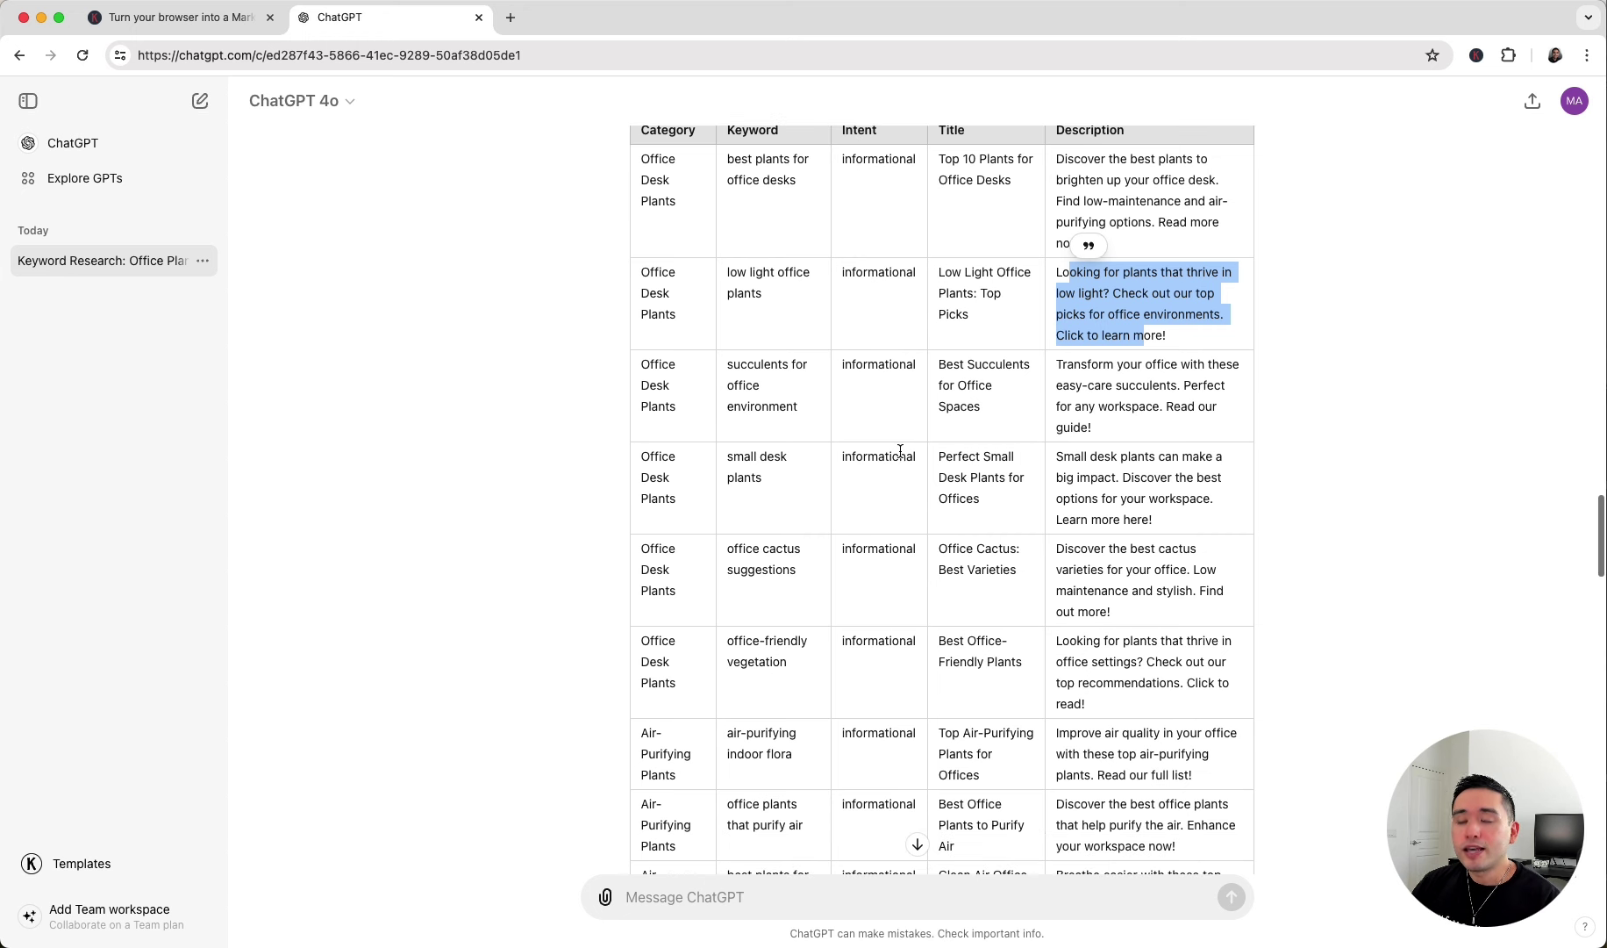
pyautogui.scroll(-4, 878, 450)
pyautogui.scroll(-8, 873, 457)
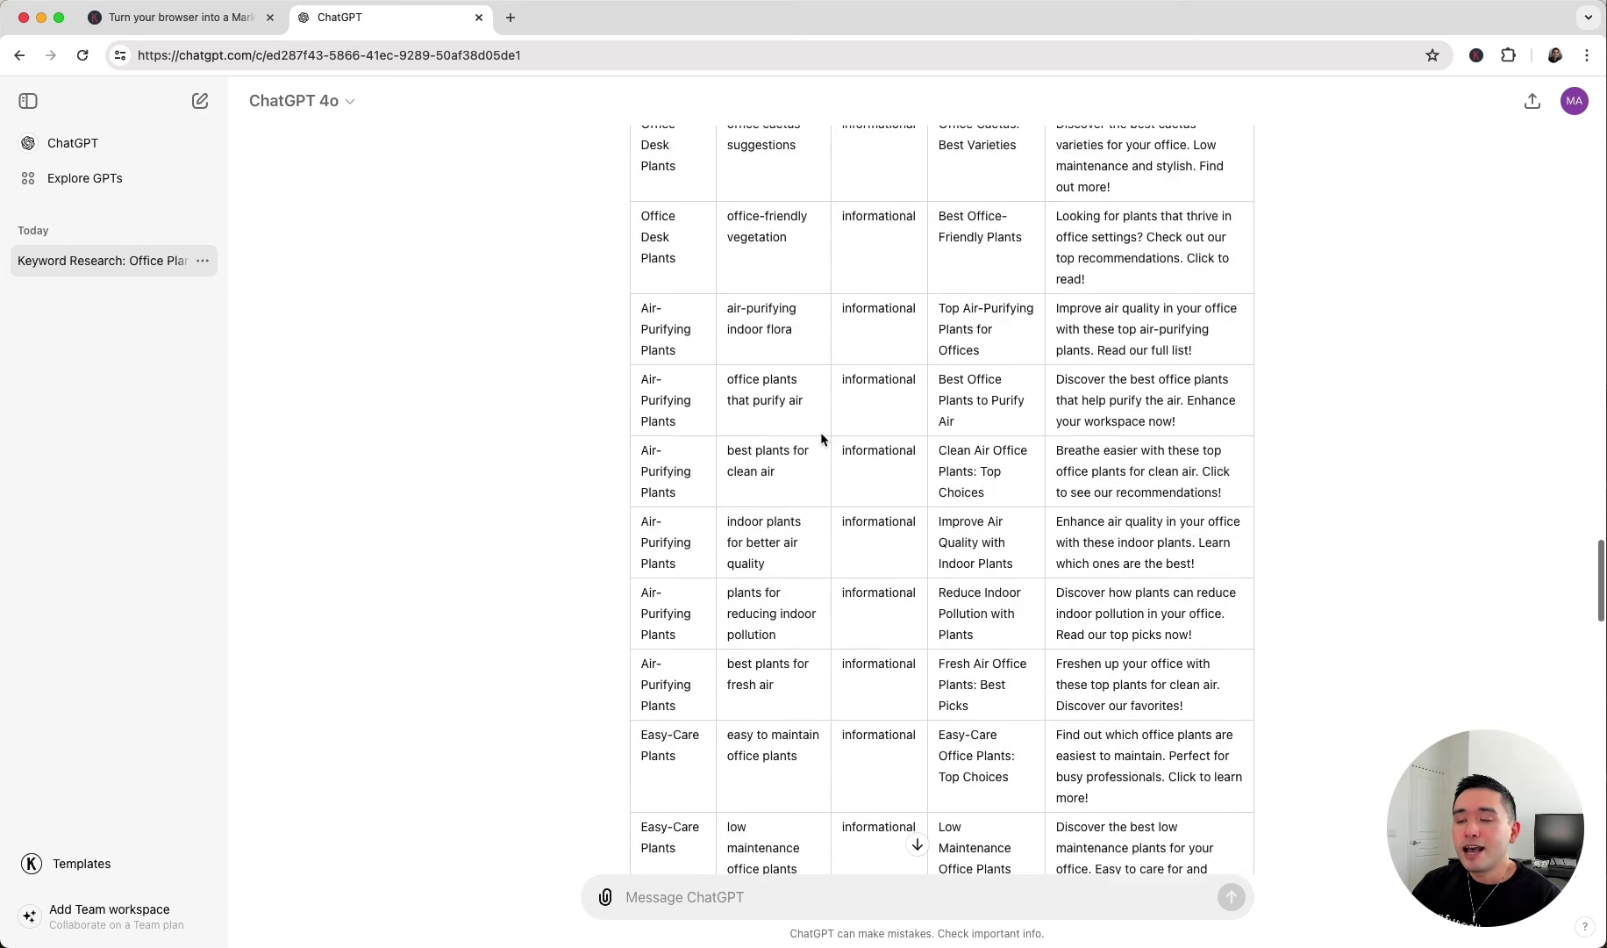
pyautogui.scroll(-5, 880, 439)
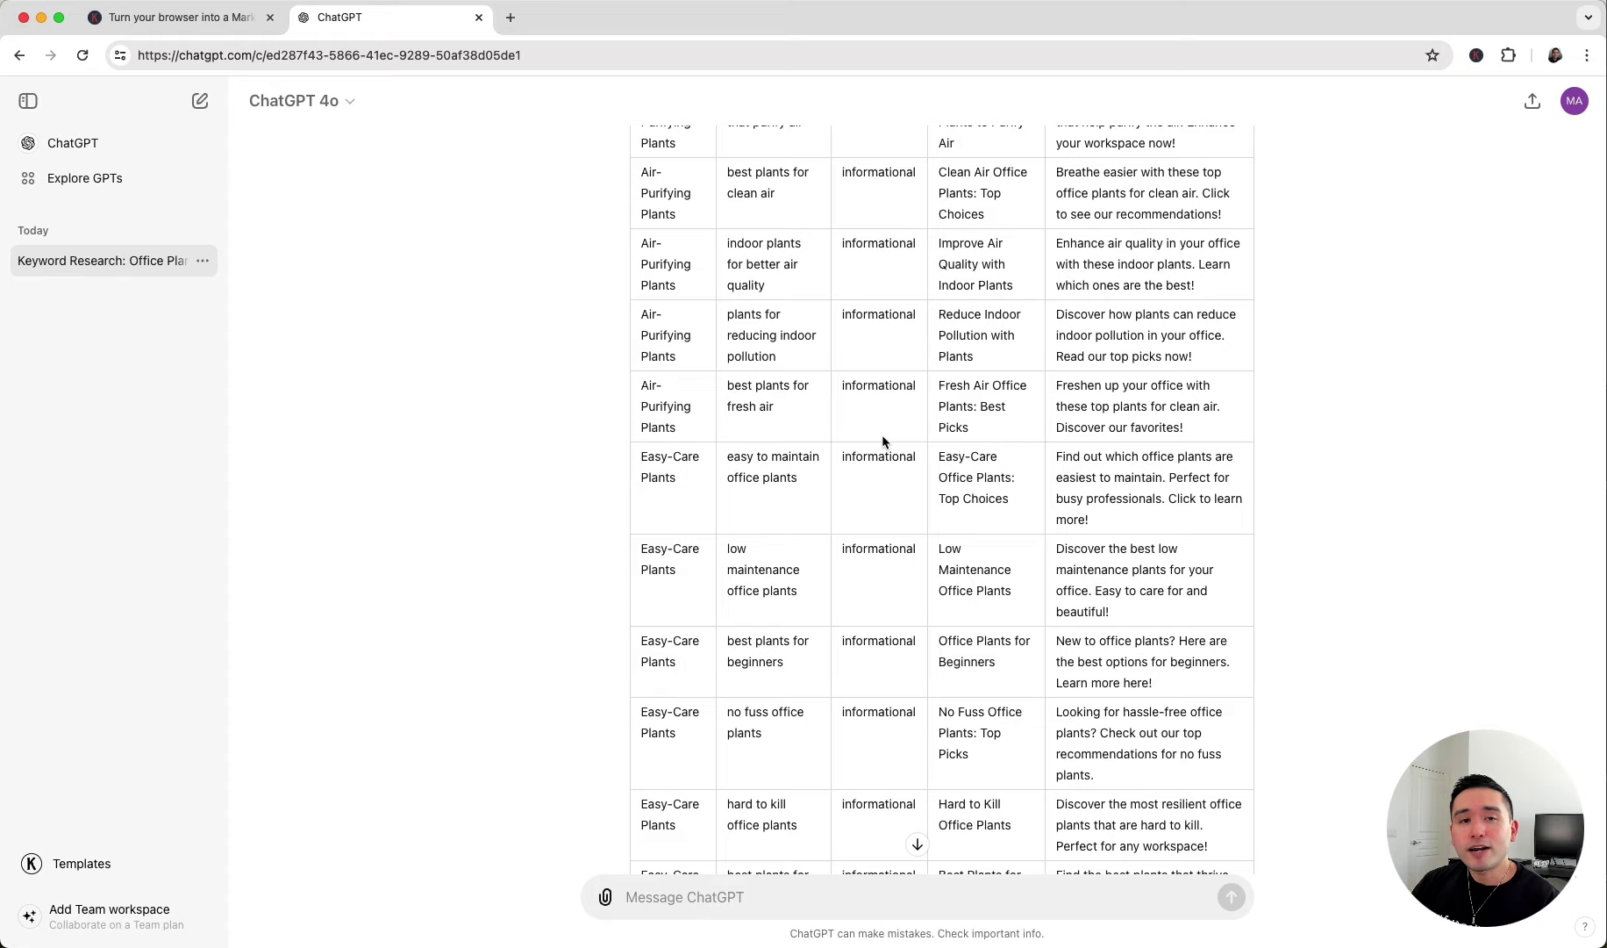
pyautogui.scroll(-10, 882, 439)
pyautogui.scroll(-8, 882, 441)
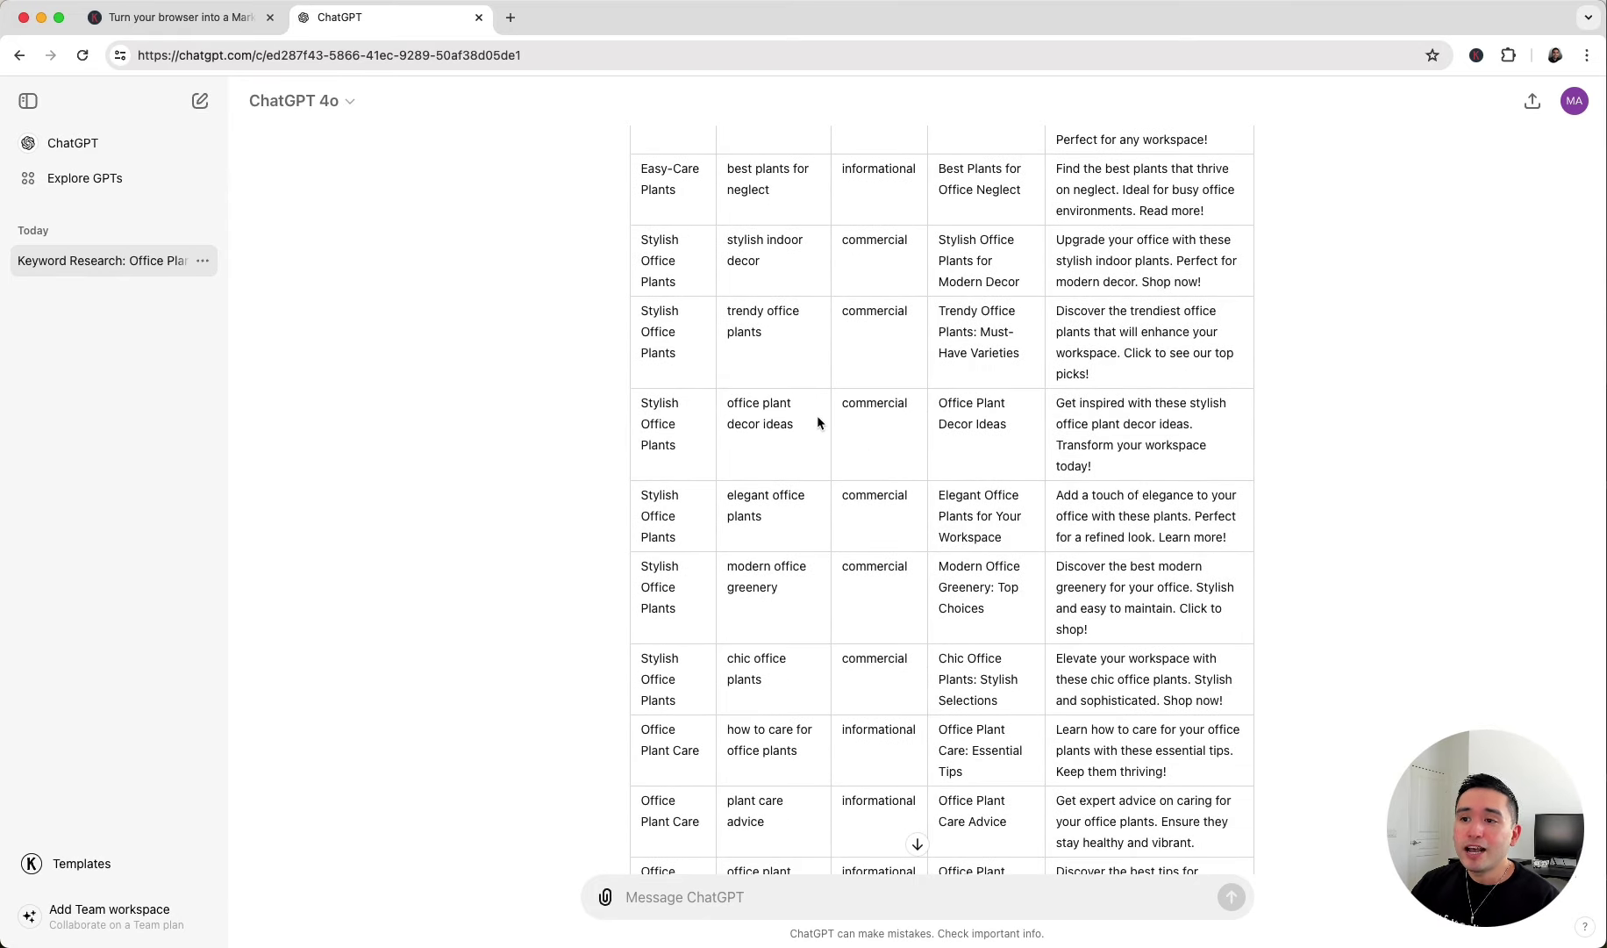
pyautogui.scroll(6, 820, 421)
pyautogui.scroll(1, 1068, 493)
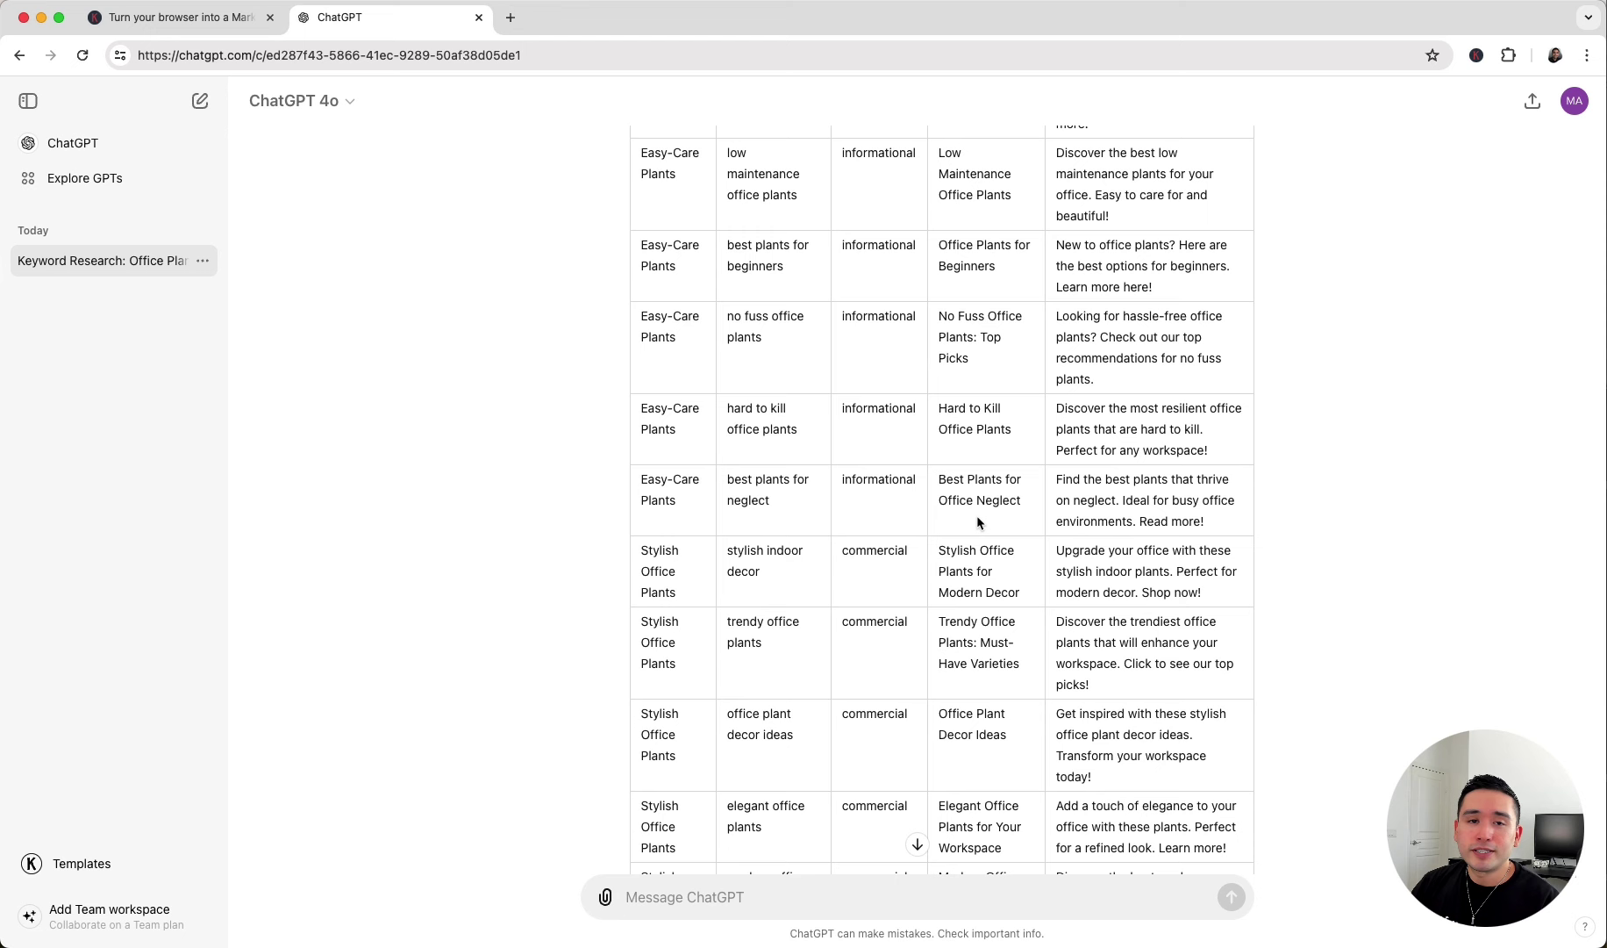
pyautogui.scroll(-12, 977, 515)
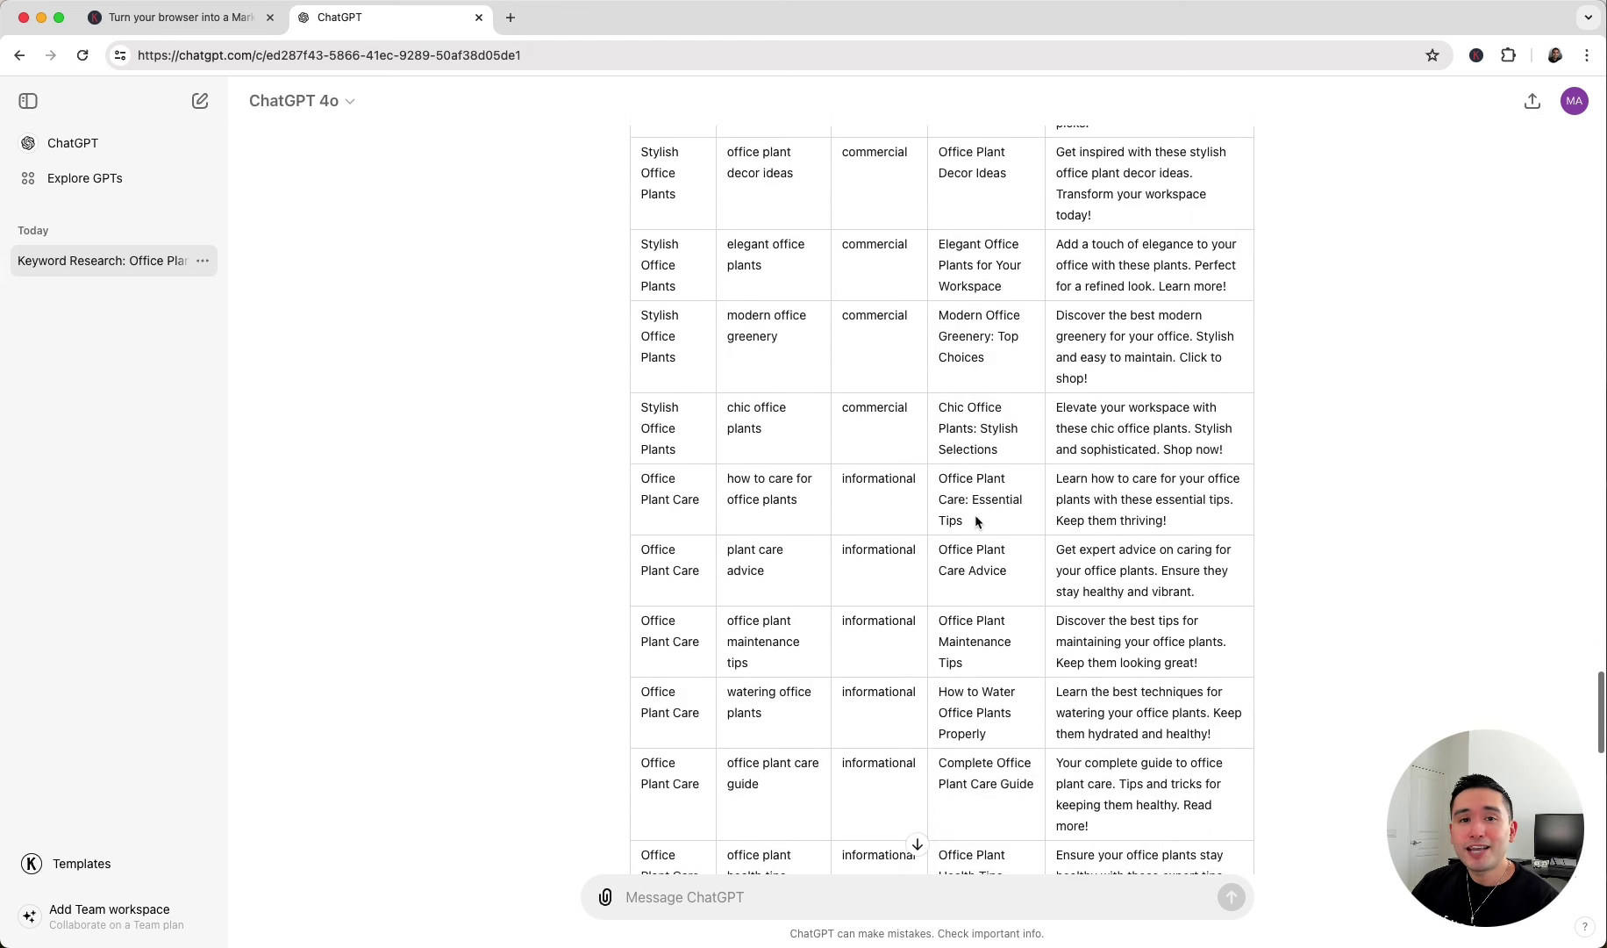
pyautogui.scroll(6, 977, 515)
pyautogui.scroll(15, 984, 520)
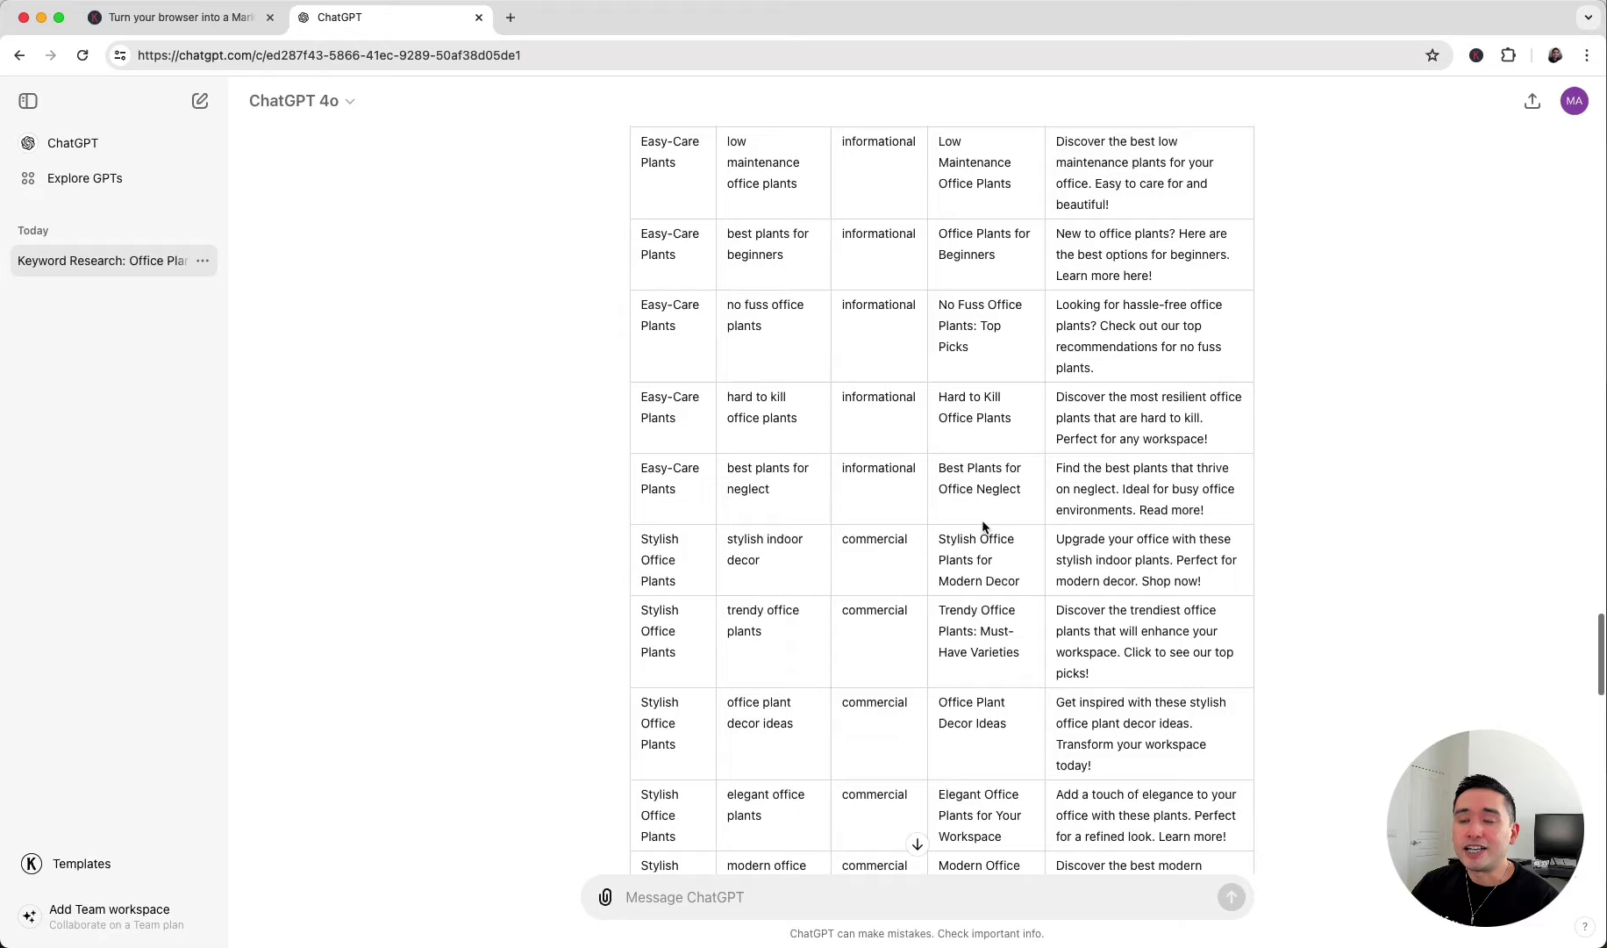
pyautogui.scroll(13, 975, 516)
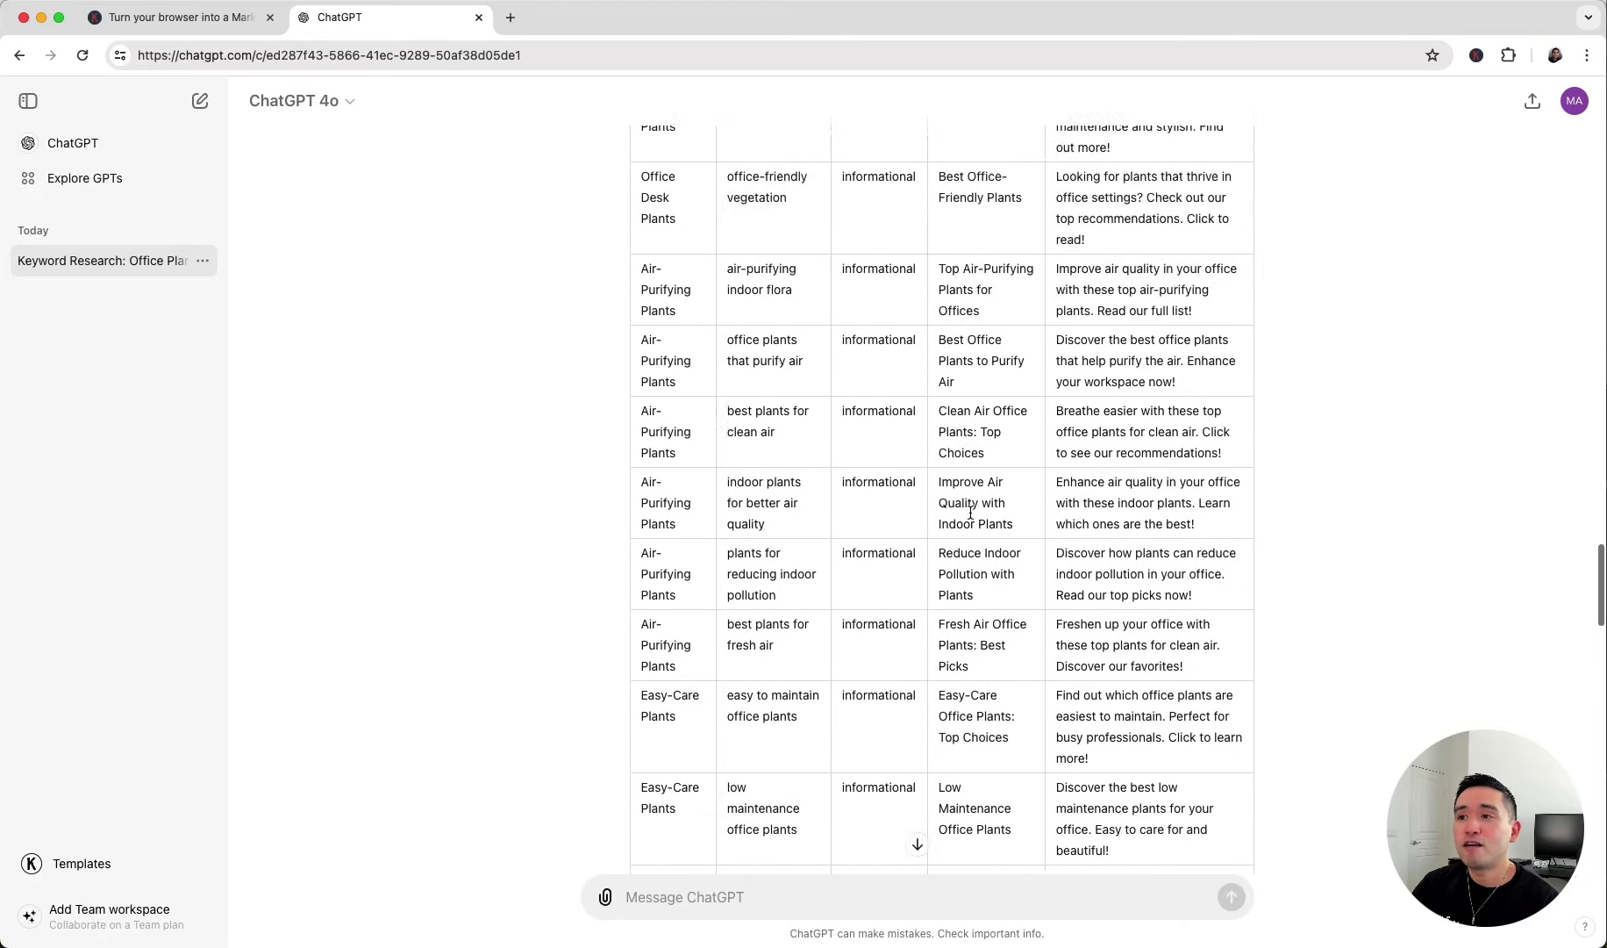
pyautogui.scroll(8, 959, 516)
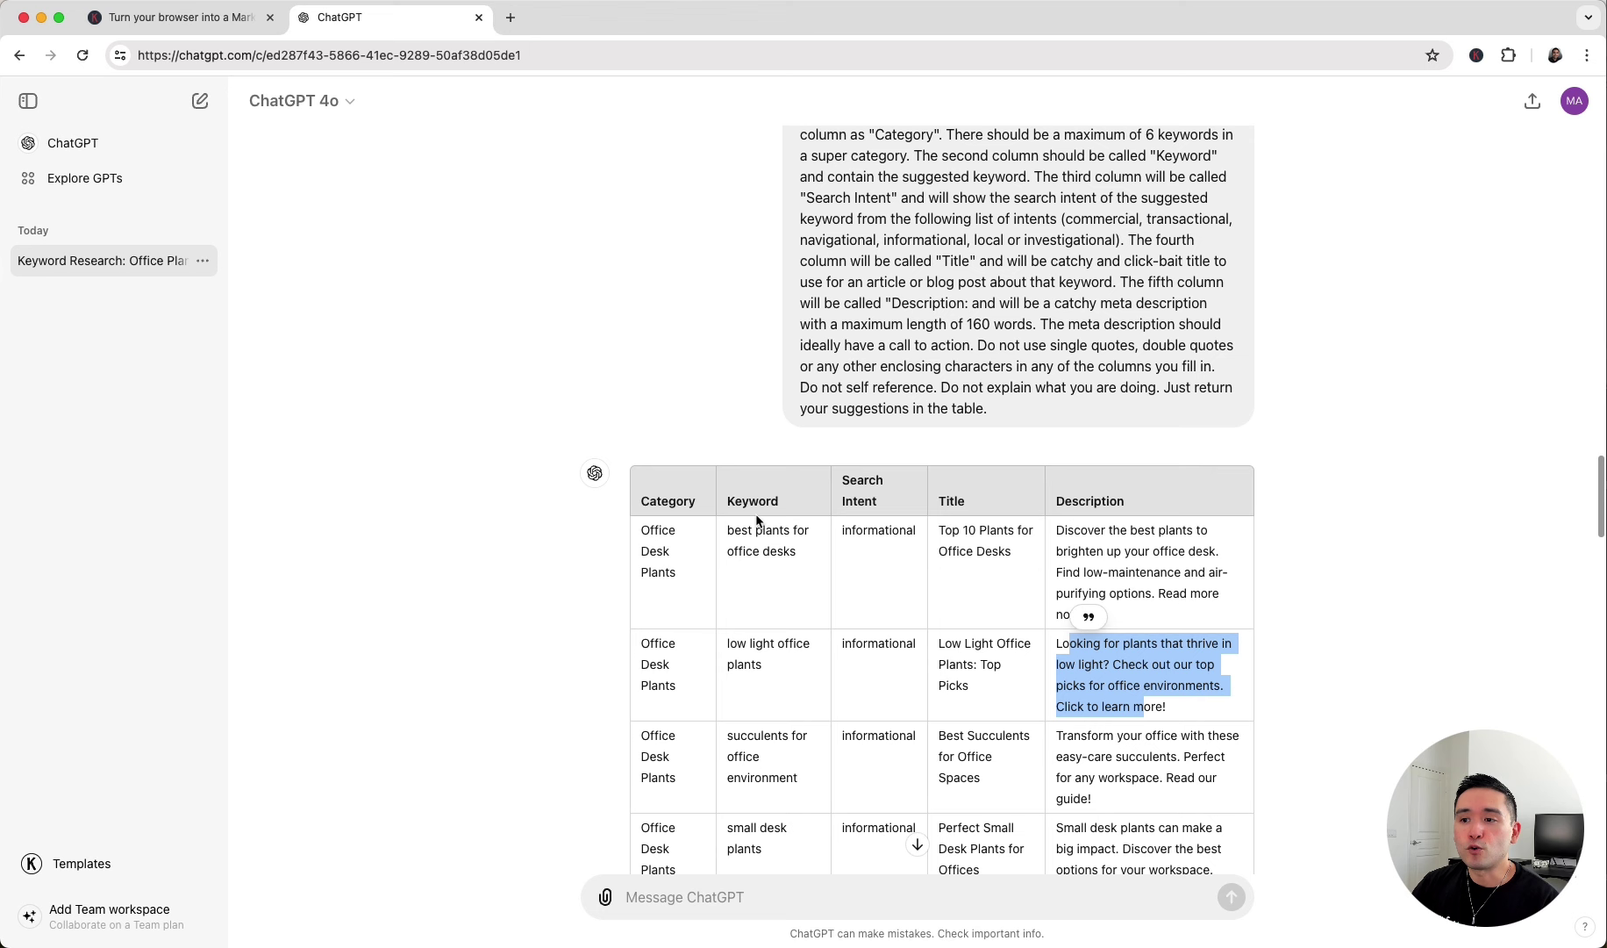
pyautogui.scroll(-1, 773, 561)
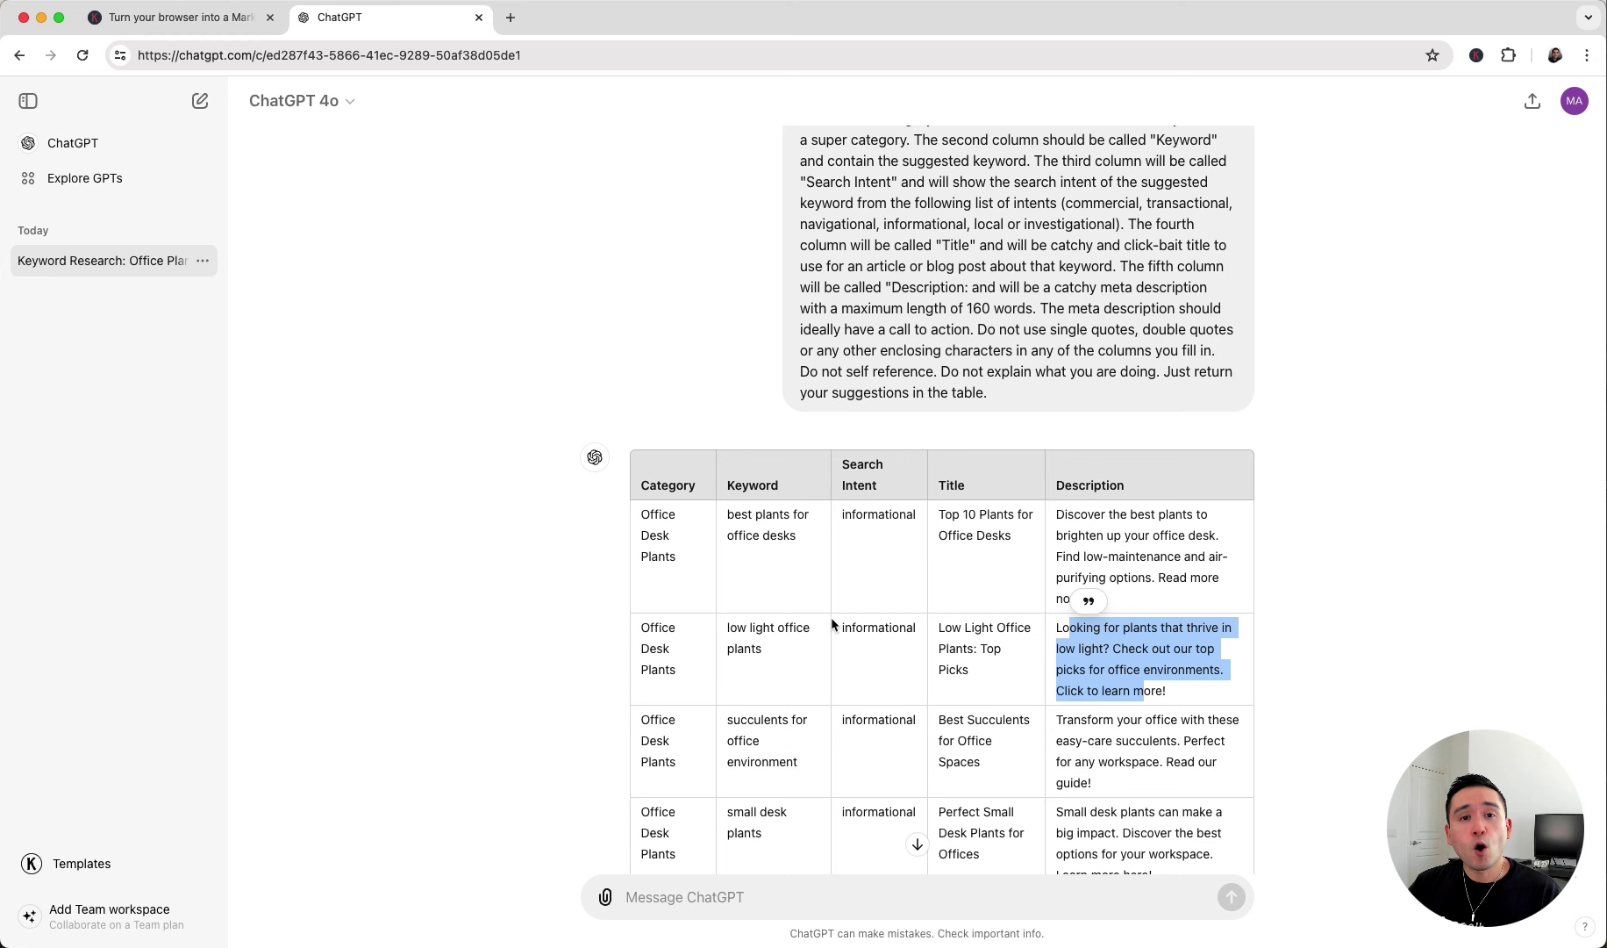
pyautogui.click(888, 418)
pyautogui.scroll(3, 887, 419)
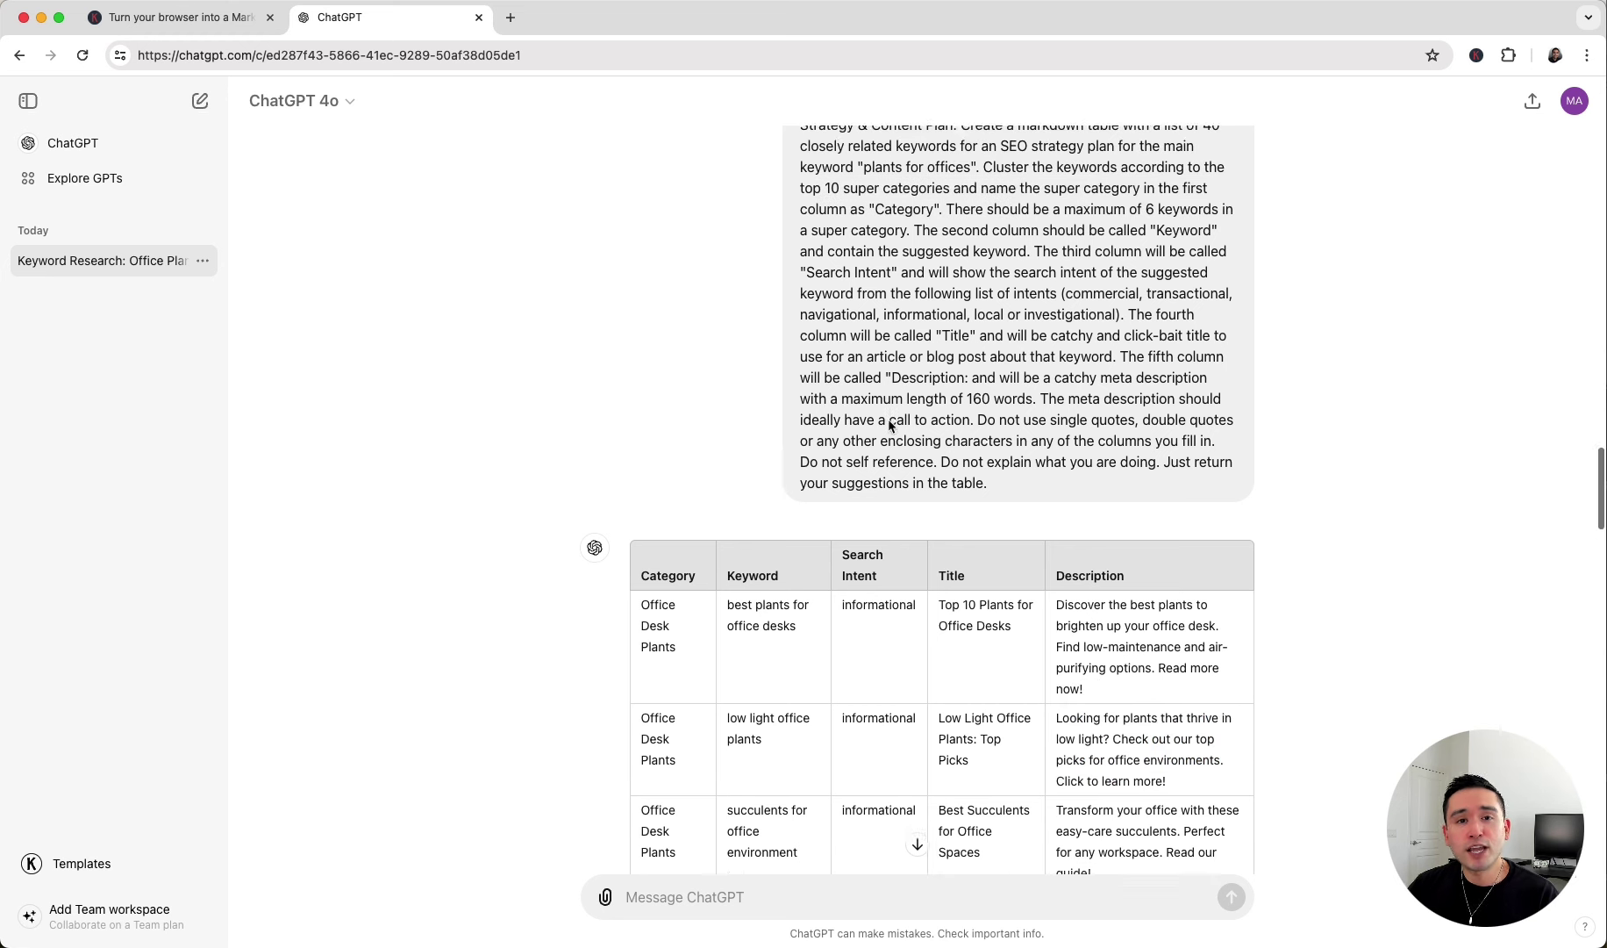